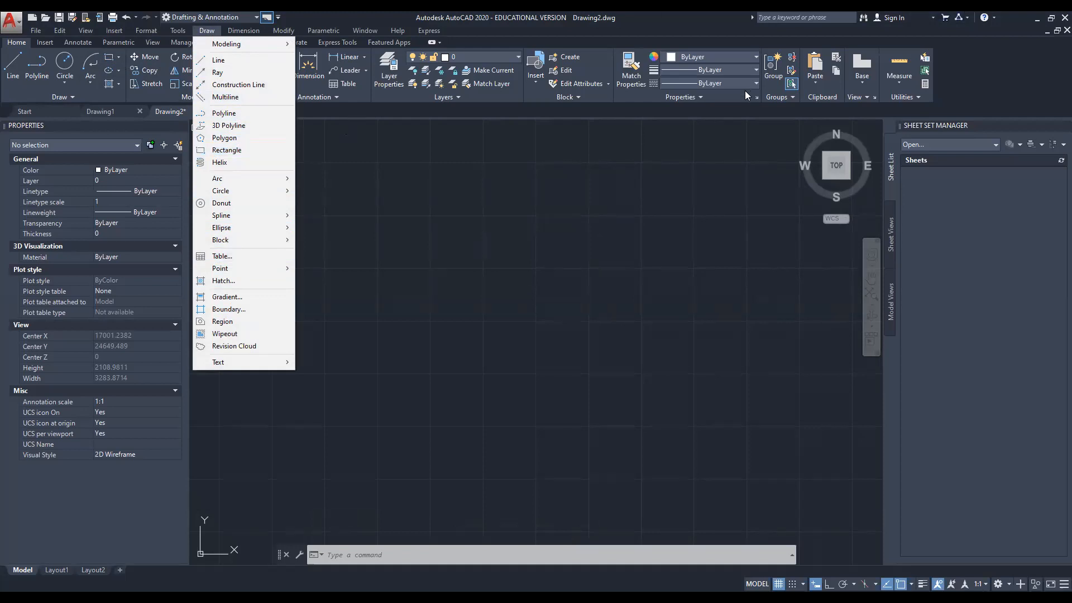
Start a rectangle and place its first corner in the empty drawing area.
left_click(279, 116)
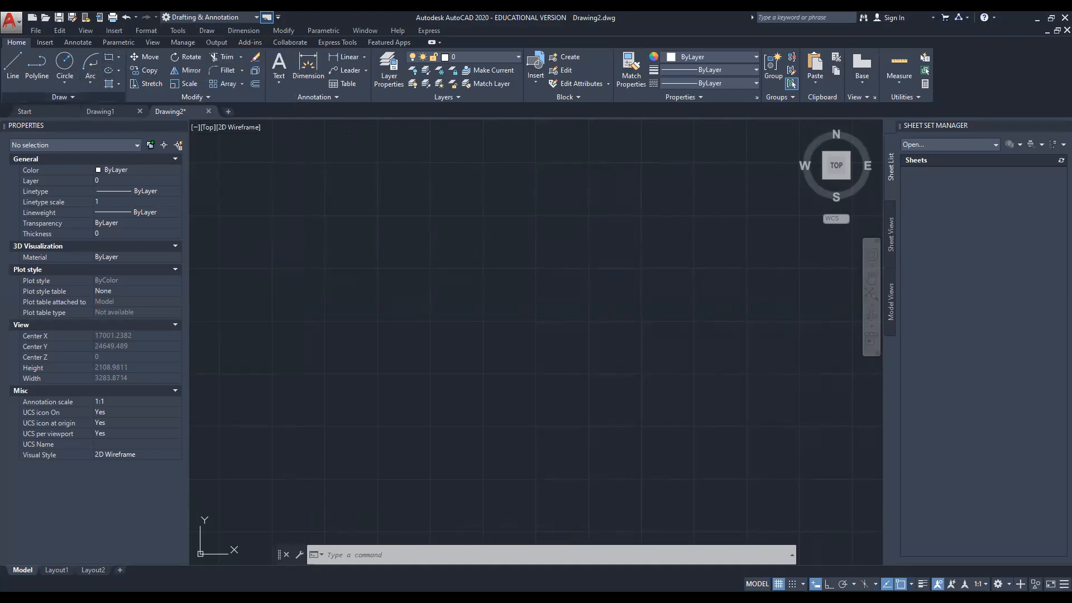
left_click(397, 554)
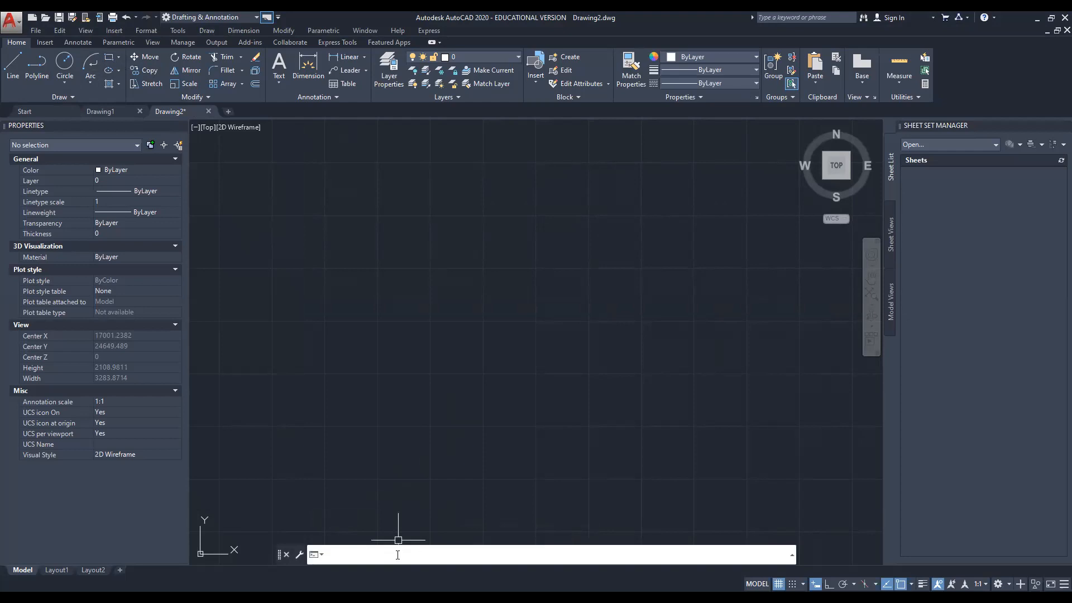
type("REC")
key("Return")
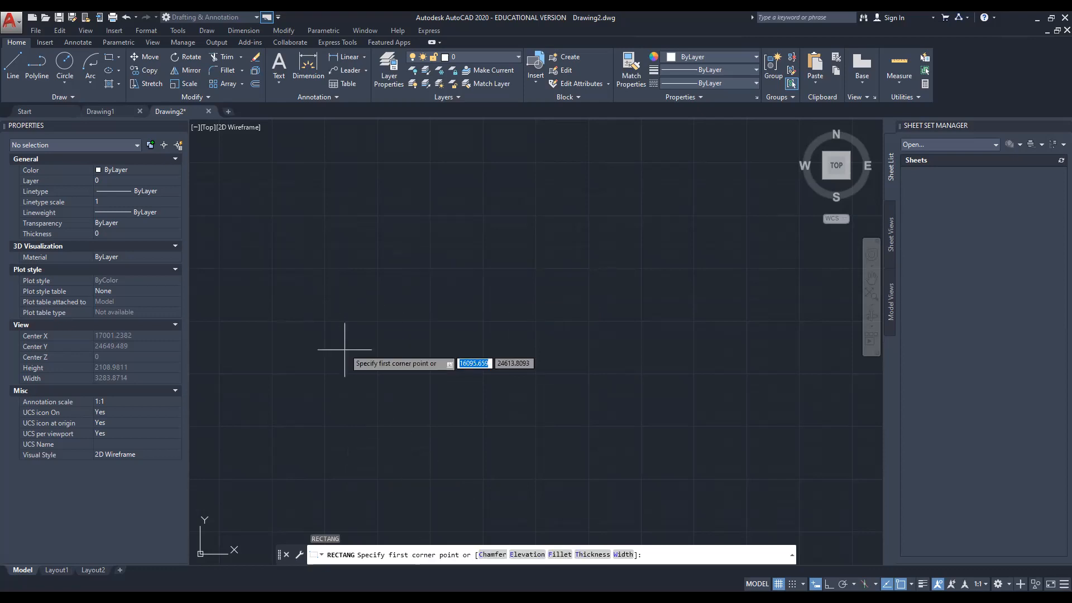
scroll(379, 262, "up", 6)
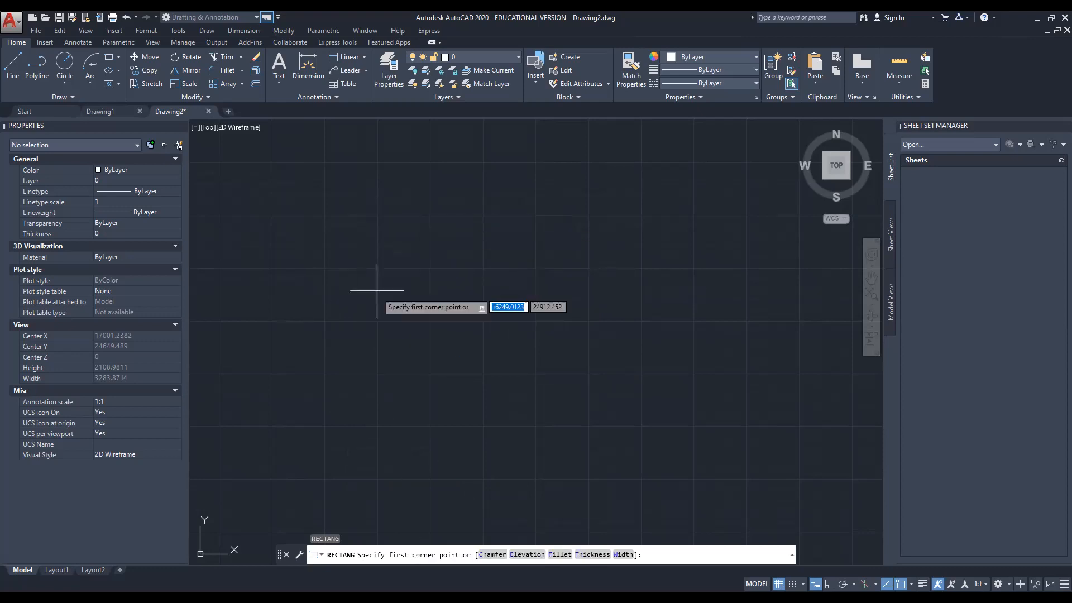
scroll(411, 296, "up", 8)
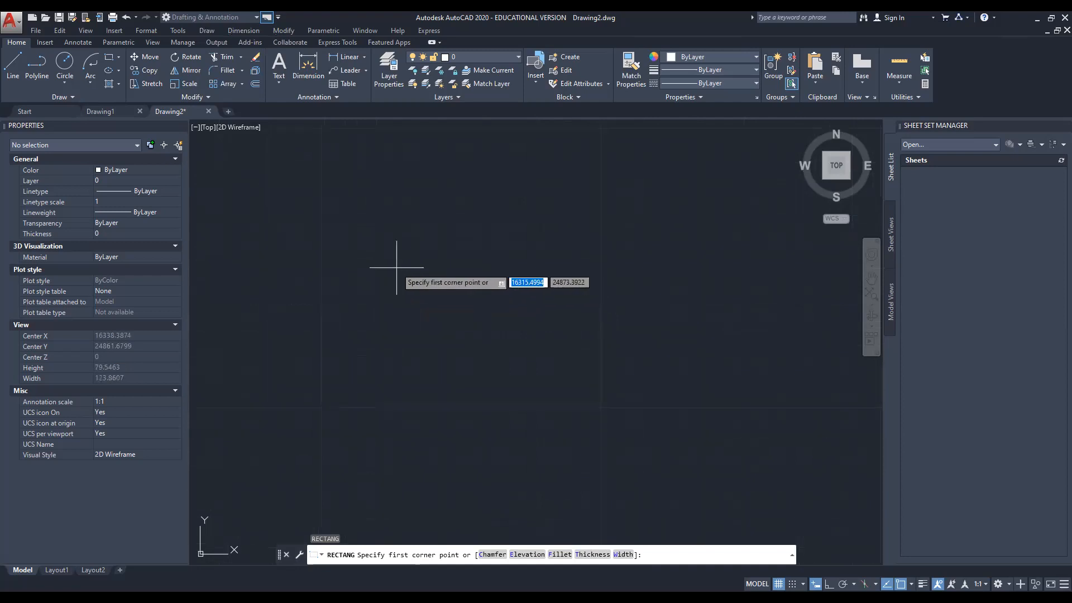
left_click(354, 248)
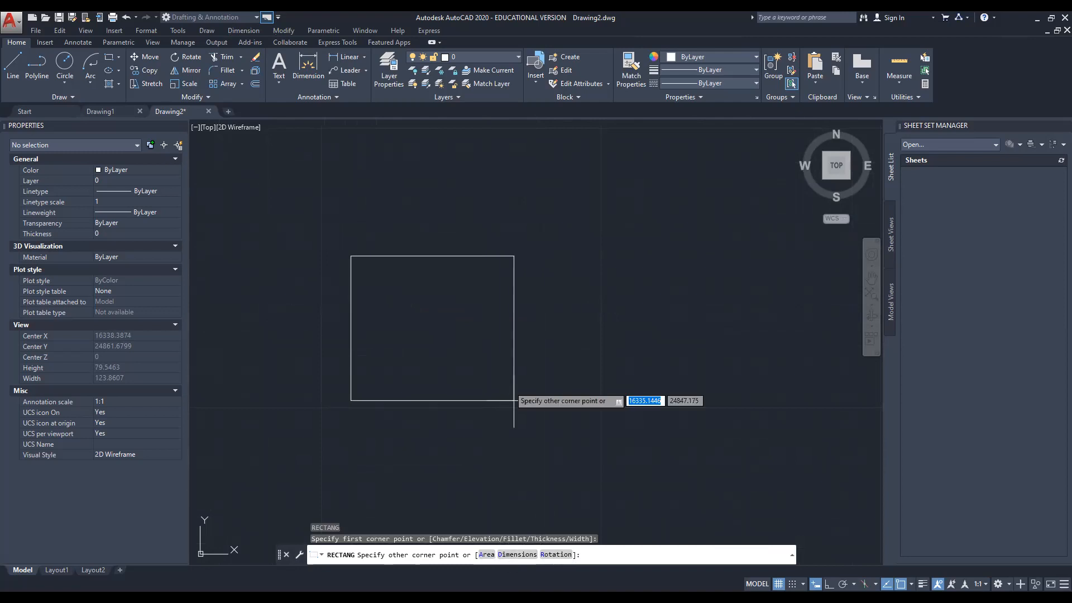
middle_click_drag(593, 385, 569, 402)
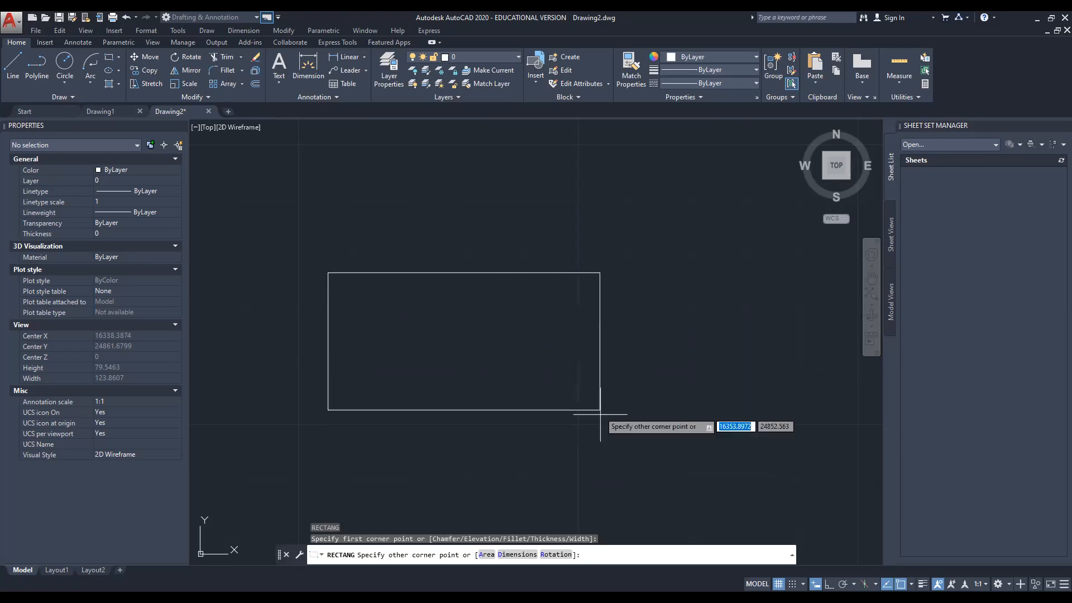
Complete the rectangle by area, entering an area of 25 and calculating it from a length of 5.
left_click(495, 554)
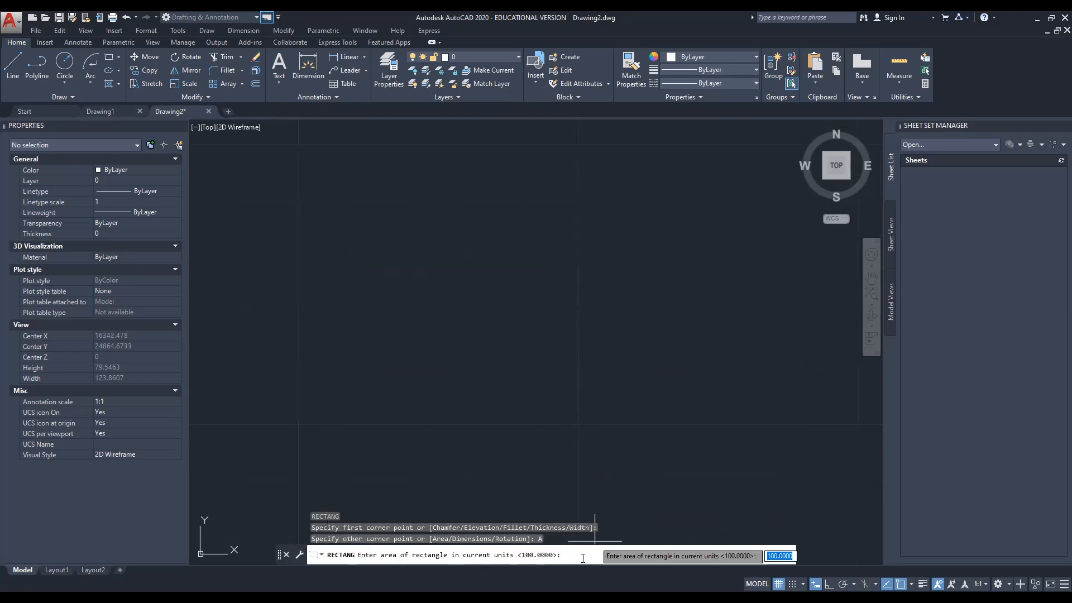
left_click(583, 559)
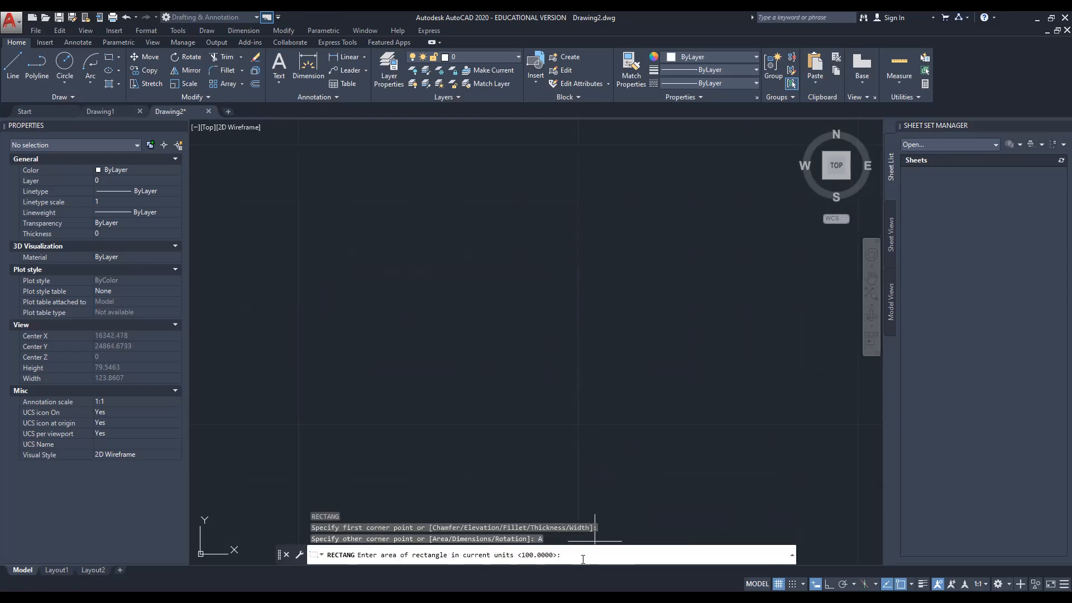
type("25")
key("Return")
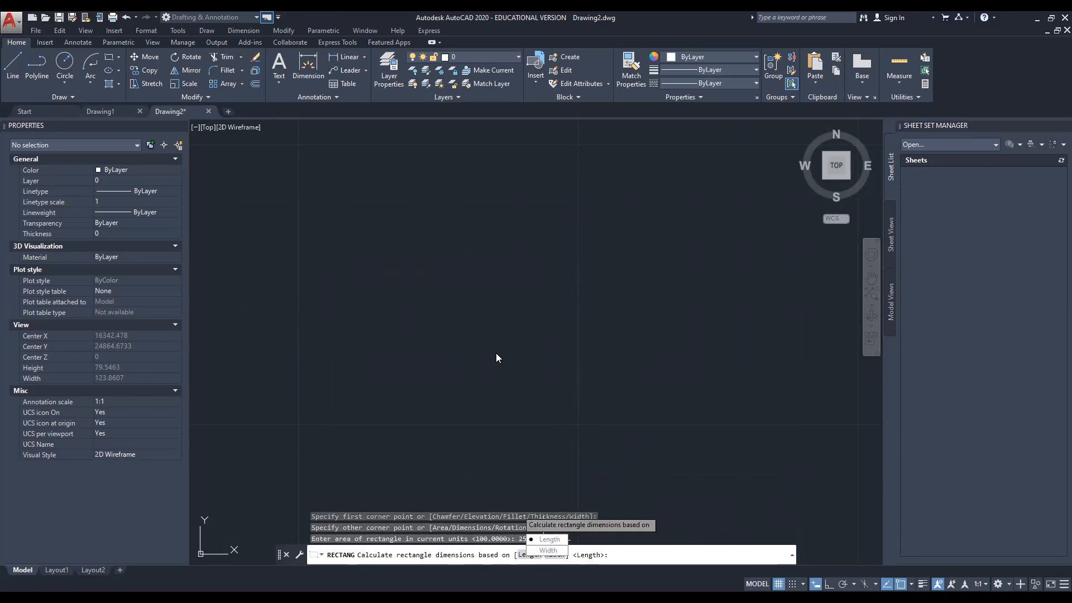
scroll(496, 353, "down", 5)
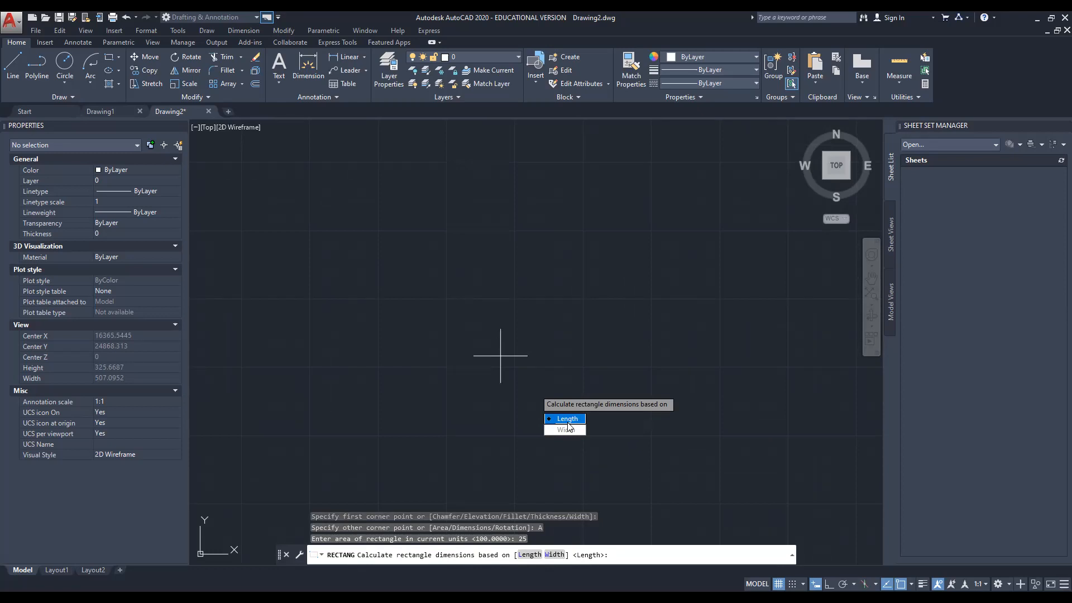
left_click(568, 420)
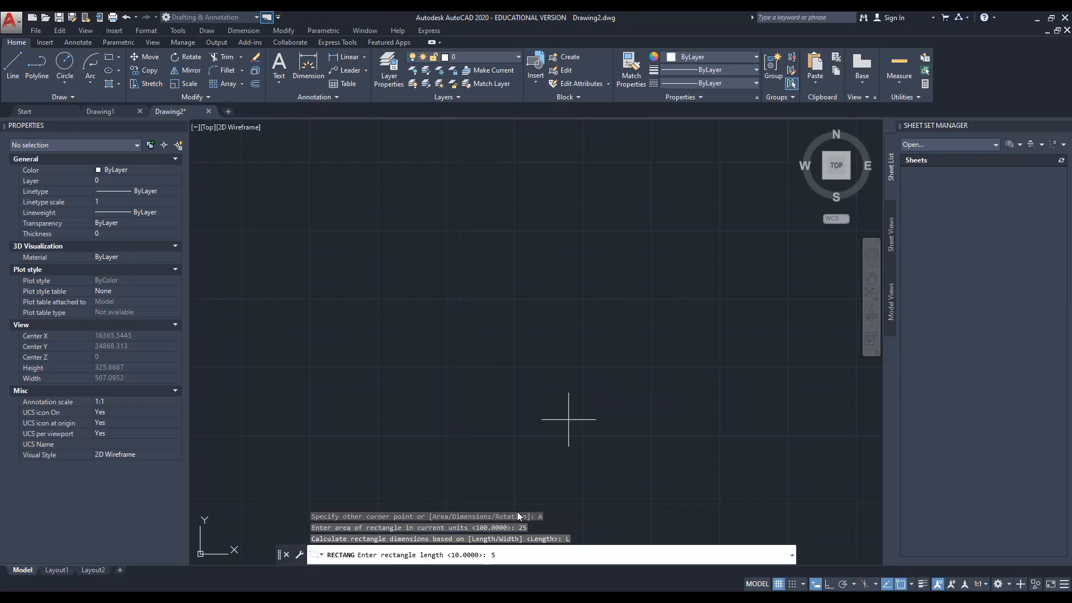
key("Return")
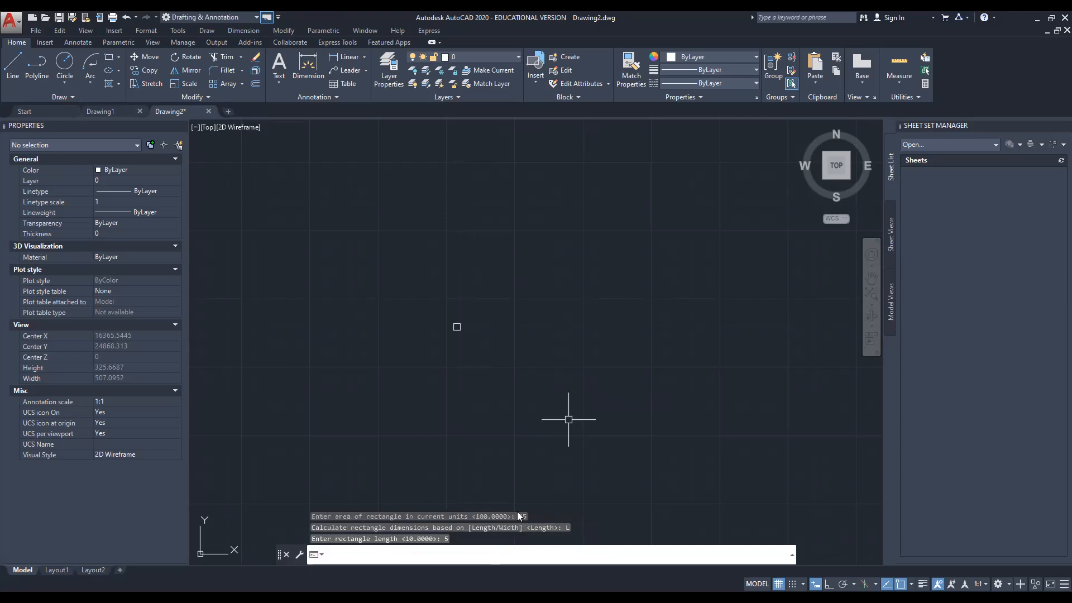
Examine the finished square up close in the drawing area.
scroll(453, 326, "up", 10)
middle_click_drag(535, 318, 532, 351)
middle_click_drag(453, 290, 445, 293)
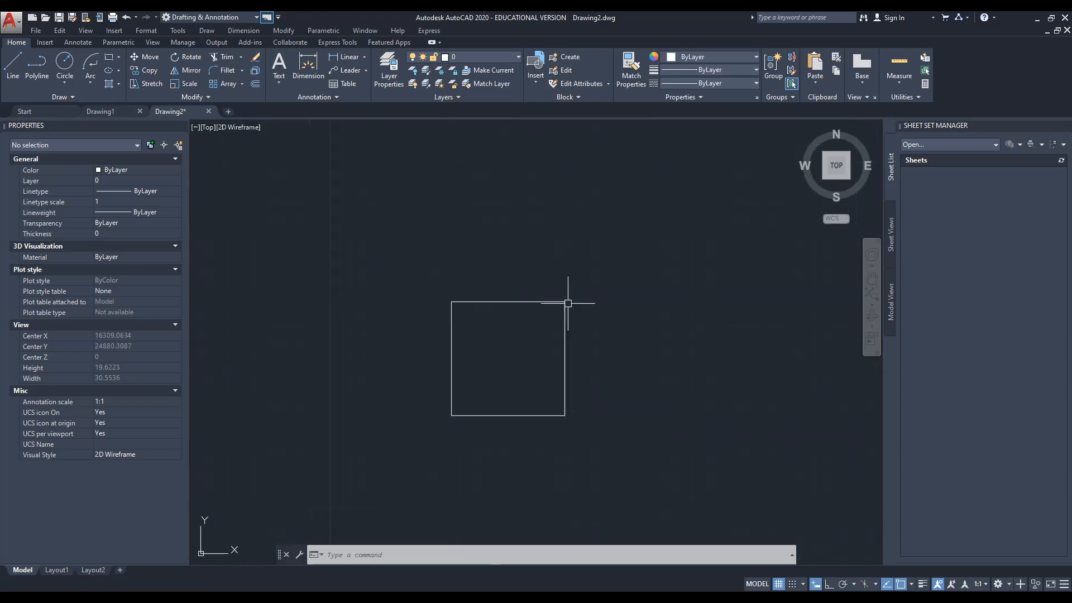
middle_click_drag(533, 370, 510, 383)
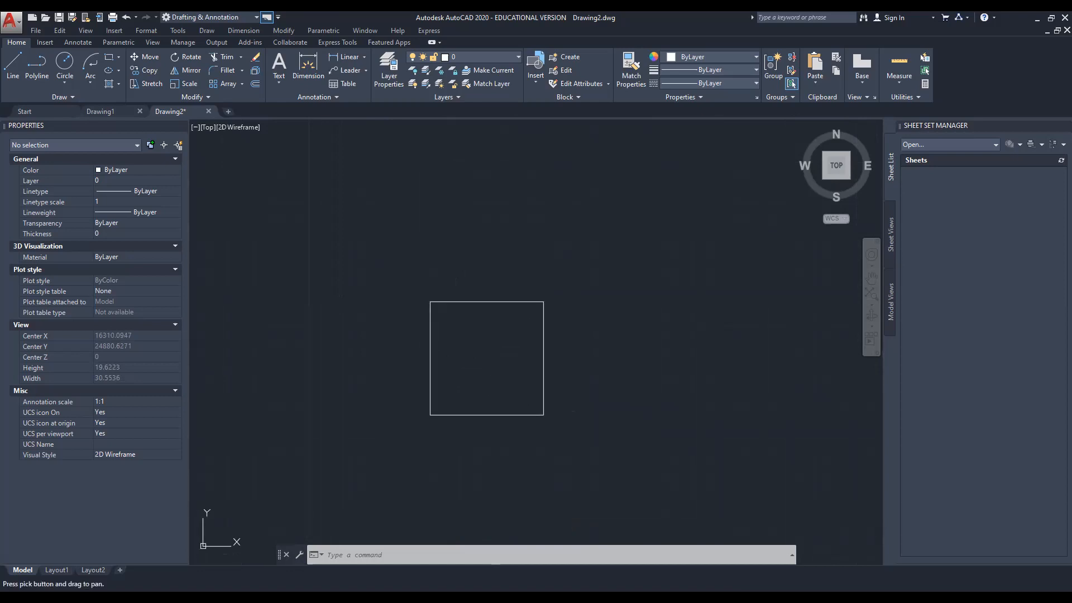
middle_click_drag(538, 308, 493, 289)
scroll(499, 333, "down", 1)
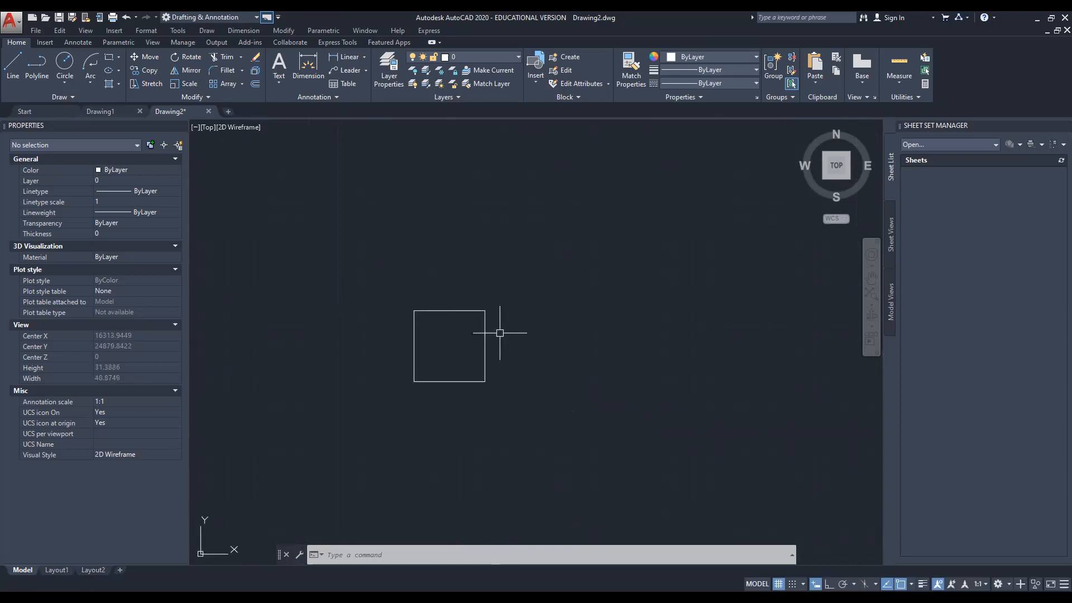
middle_click_drag(466, 336, 452, 346)
middle_click_drag(506, 387, 497, 390)
middle_click_drag(529, 442, 509, 428)
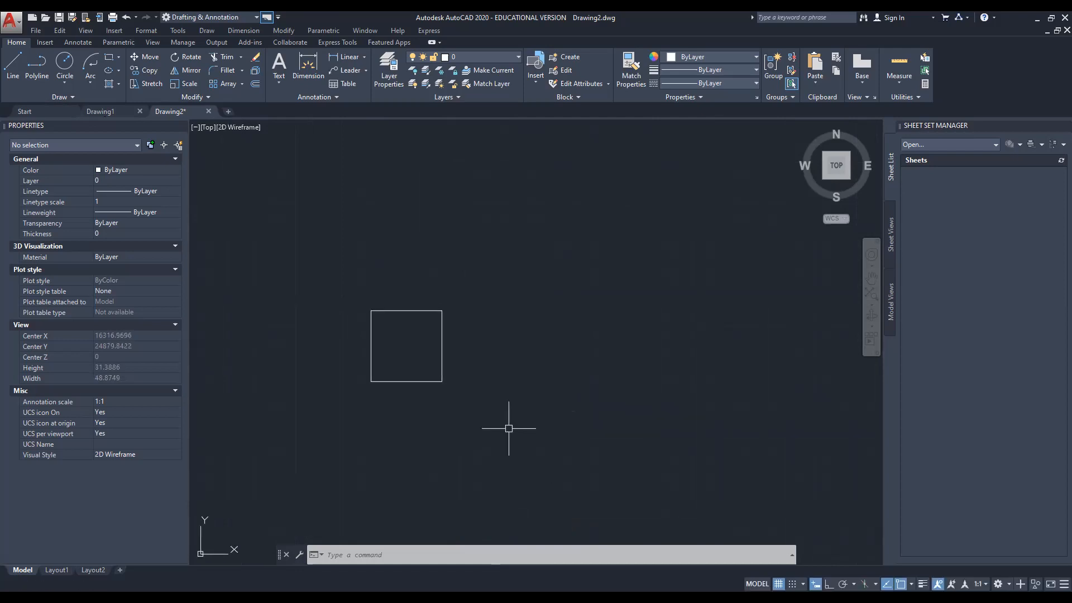
Draw a second rectangle by dimensions, length 5 and width 3, above and right of the square, extending down and left from its first corner.
left_click(110, 56)
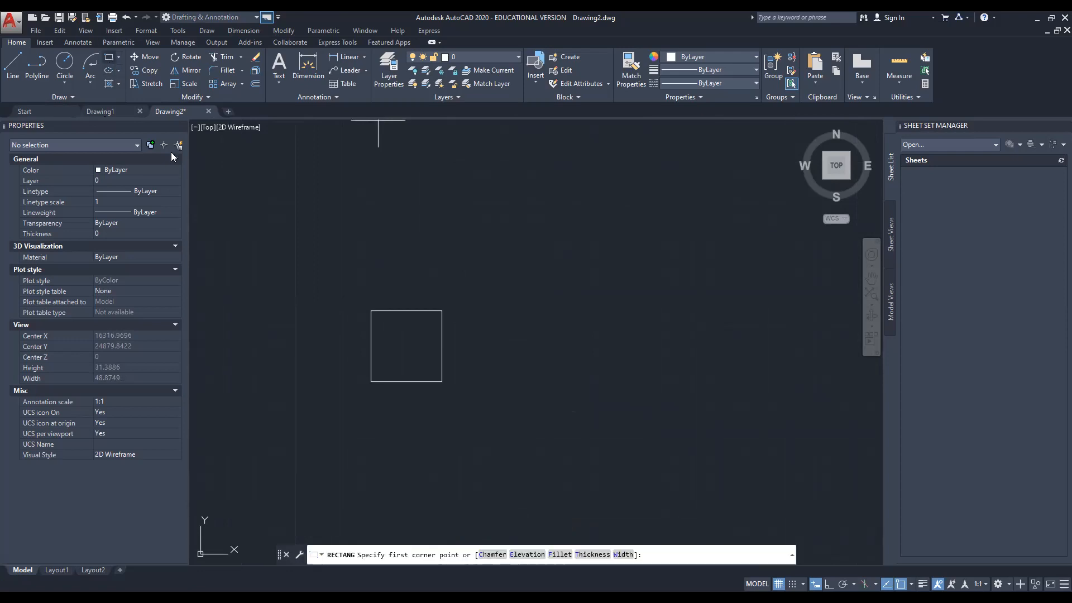
middle_click_drag(581, 335, 529, 366)
left_click(516, 302)
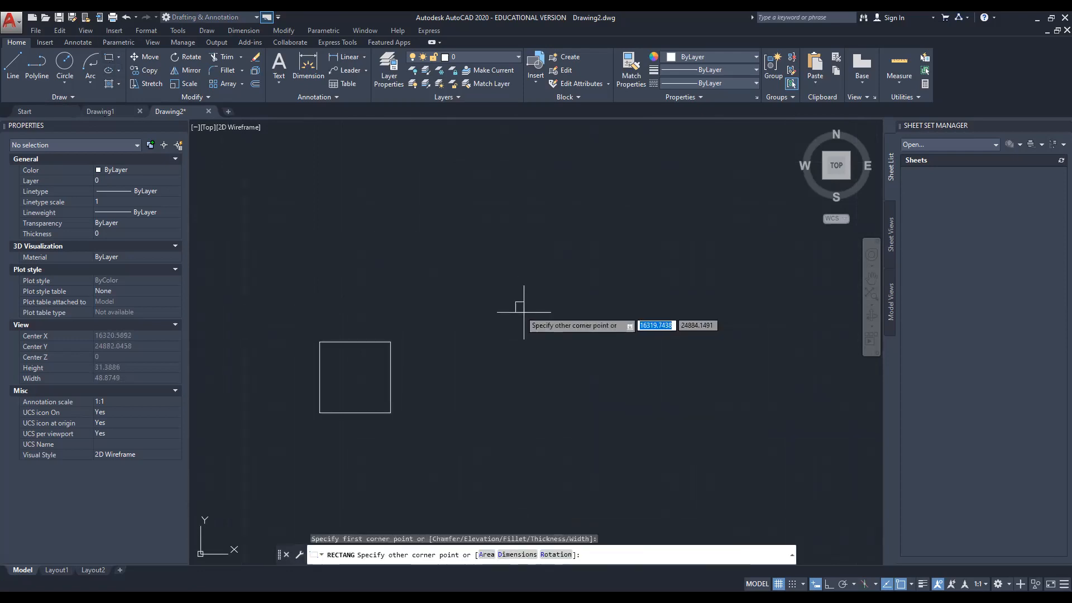
left_click(517, 554)
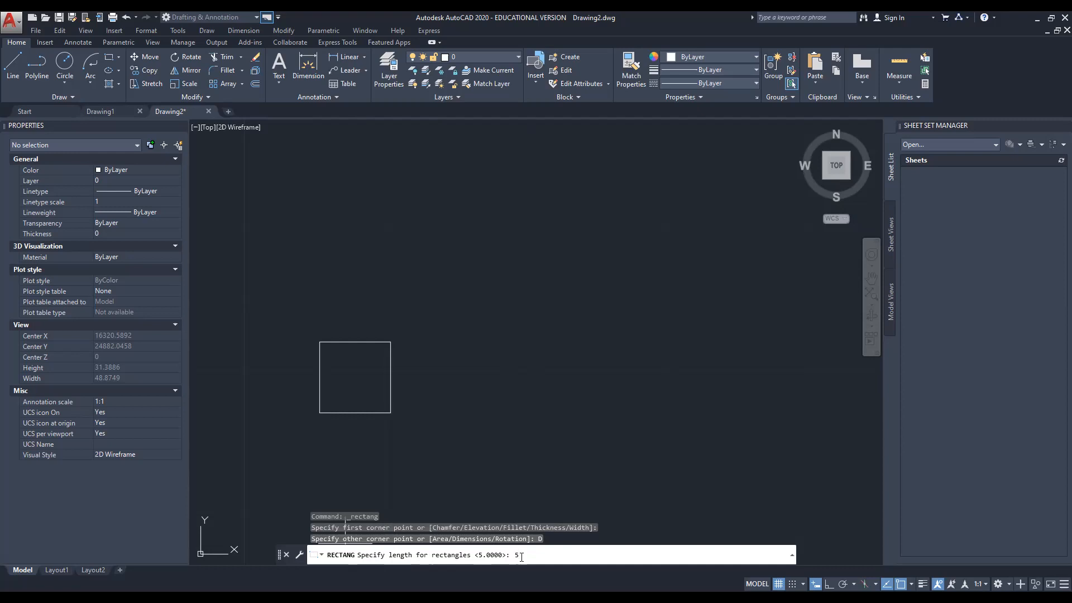
key("Return")
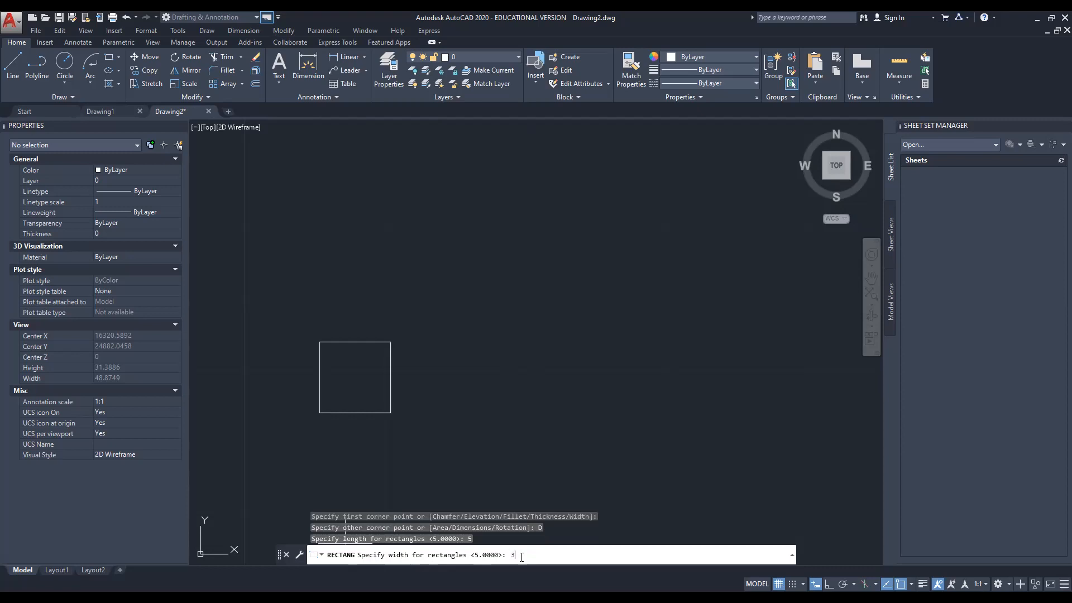
key("Return")
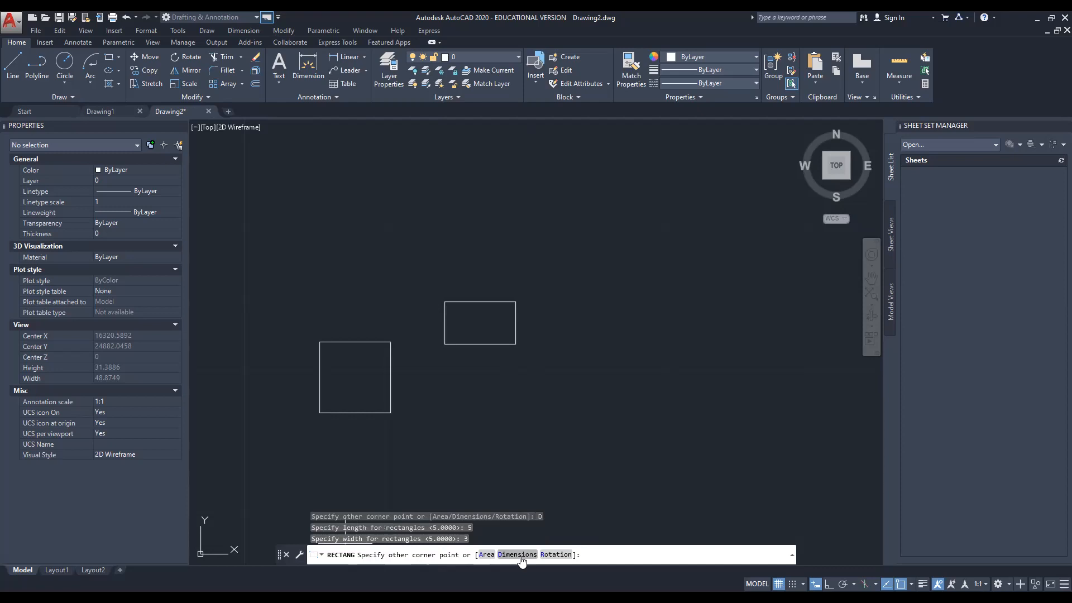
scroll(460, 368, "up", 3)
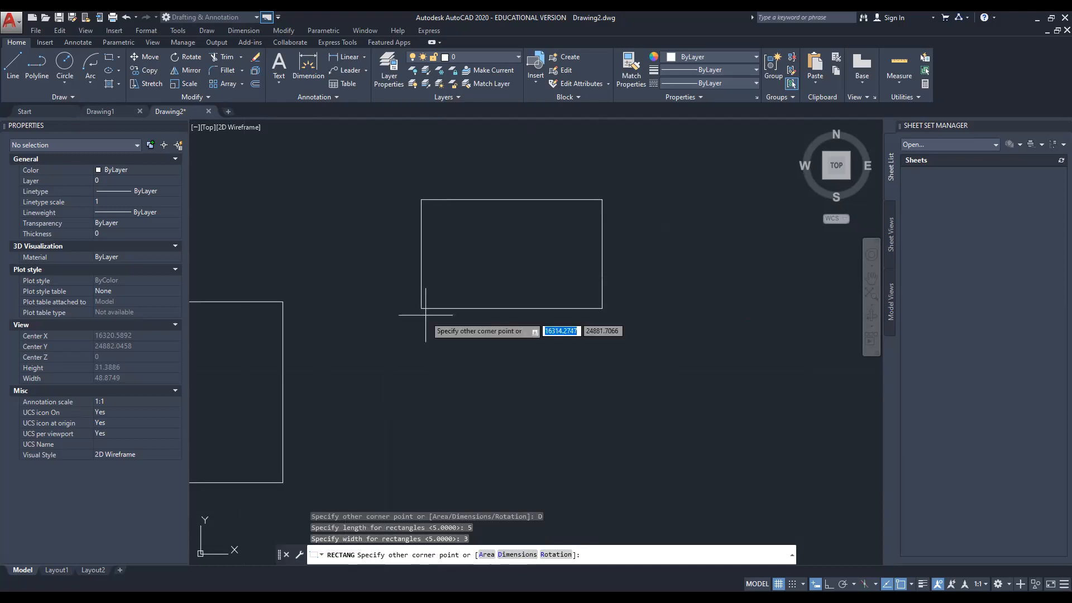
middle_click_drag(455, 327, 490, 466)
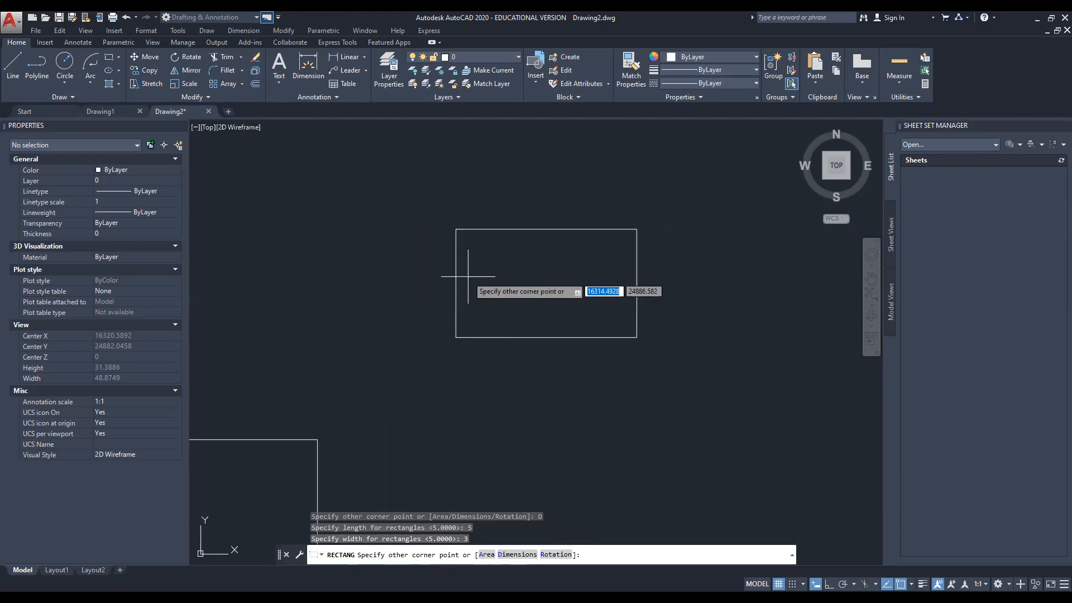
middle_click_drag(546, 441, 504, 400)
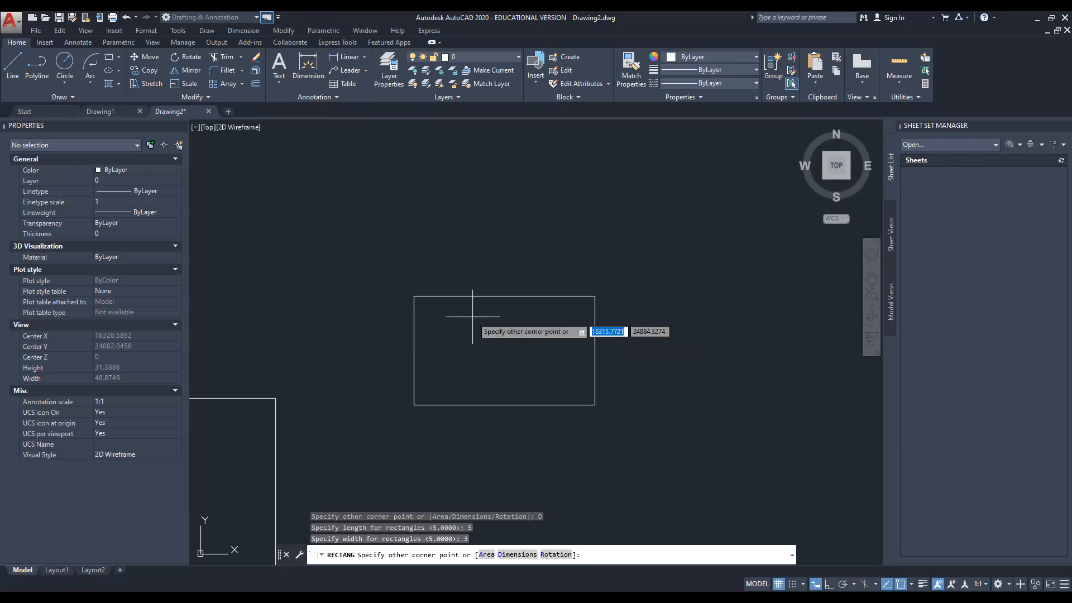
left_click(508, 433)
scroll(567, 354, "down", 2)
mouse_move(626, 377)
middle_mouse_down()
mouse_move(639, 390)
mouse_move(631, 376)
middle_mouse_up()
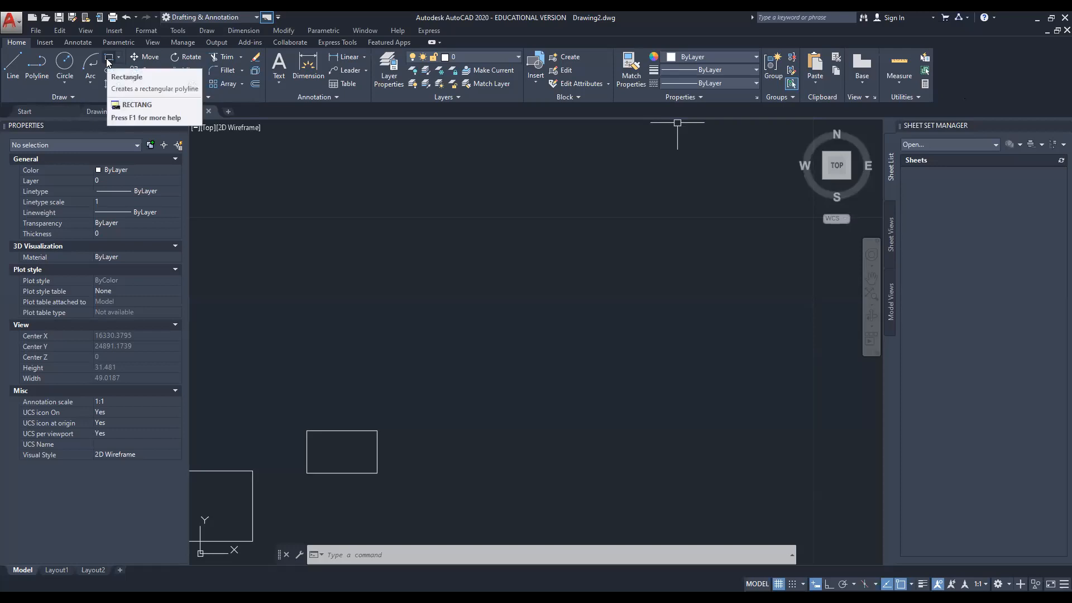
left_click(107, 60)
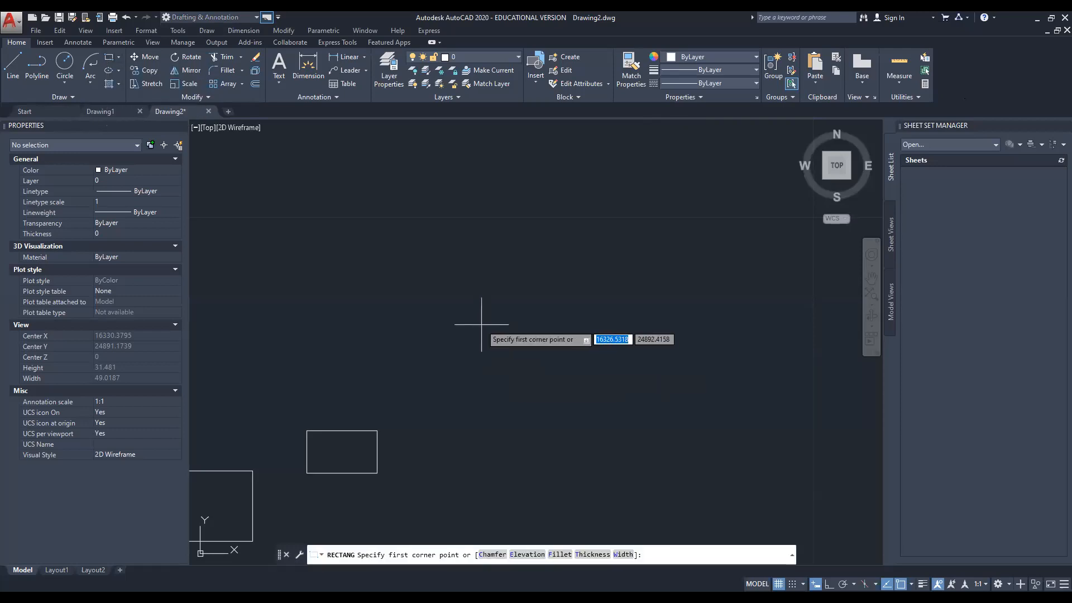
left_click(462, 298)
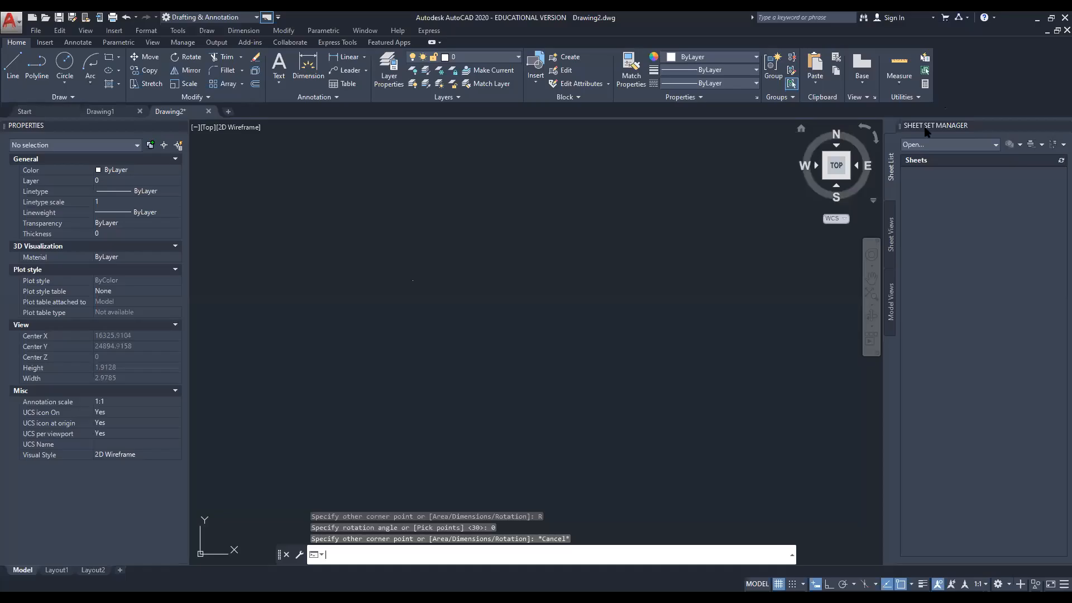
Start a rectangle, place its first corner in empty space up and right of the earlier rectangles, and set its rotation angle to 30.
left_click(118, 57)
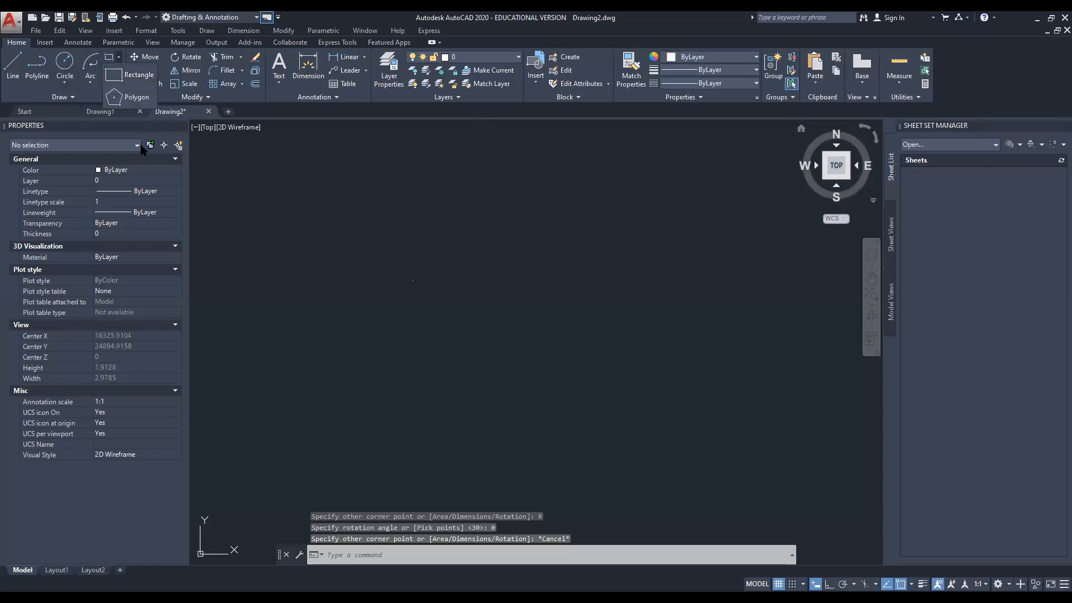
left_click(126, 78)
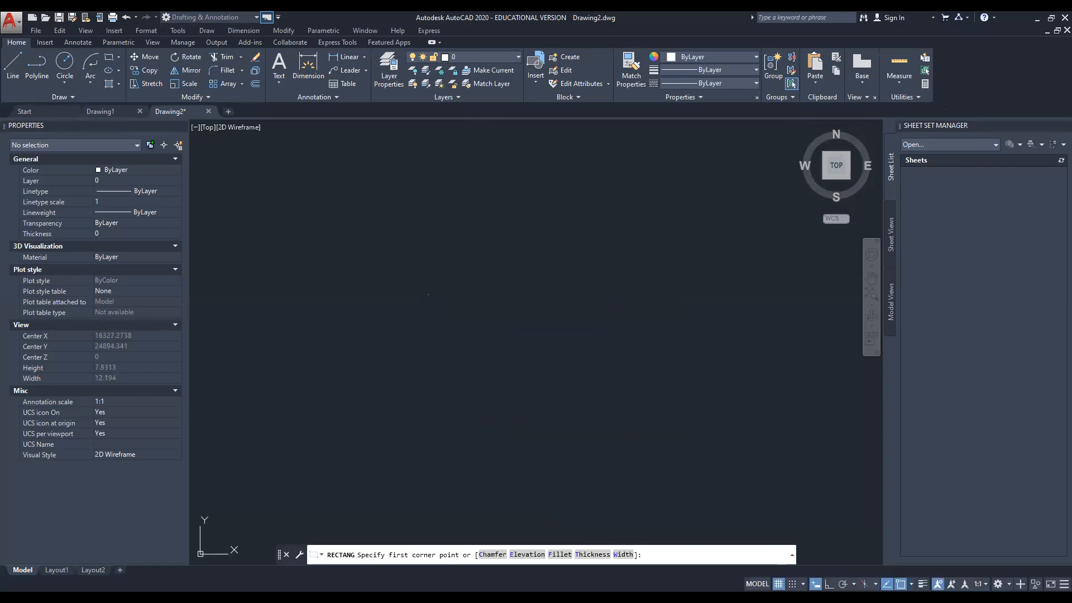
left_click(490, 297)
middle_click_drag(687, 384, 575, 366)
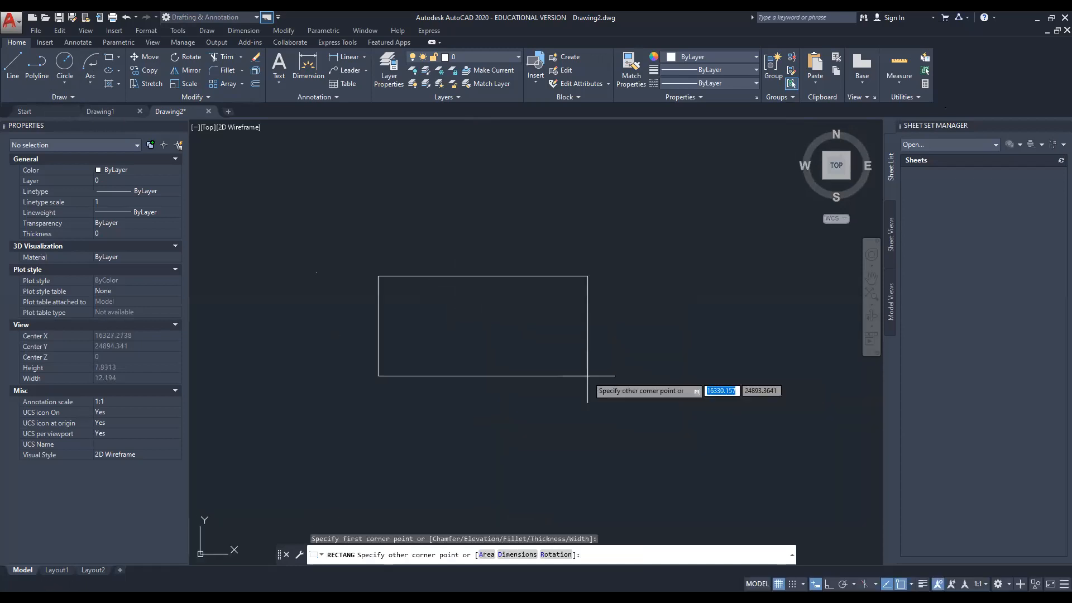
left_click(566, 554)
scroll(391, 263, "down", 5)
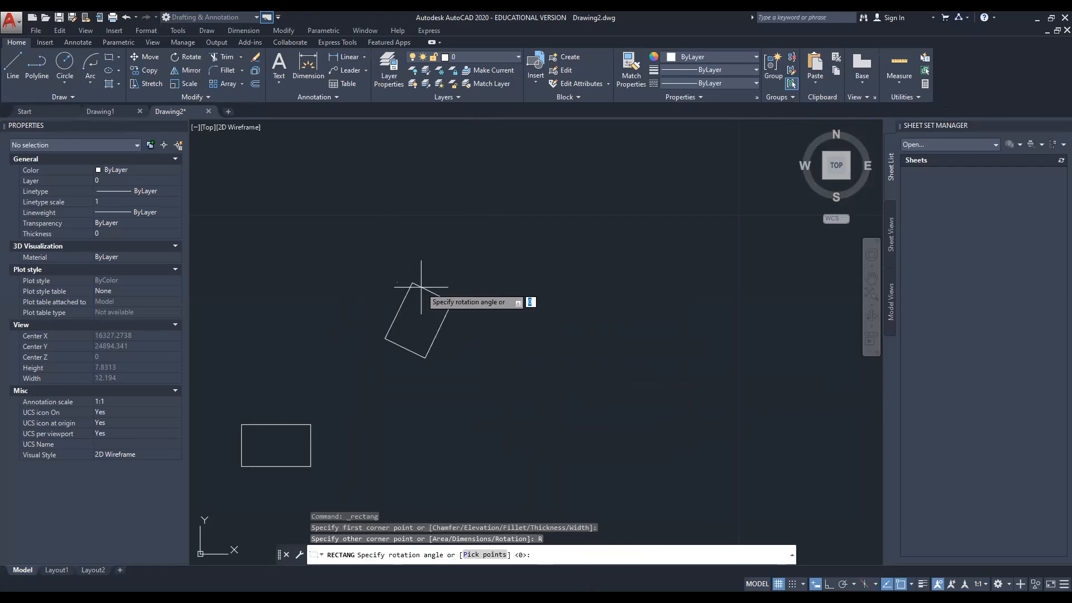
scroll(450, 272, "up", 6)
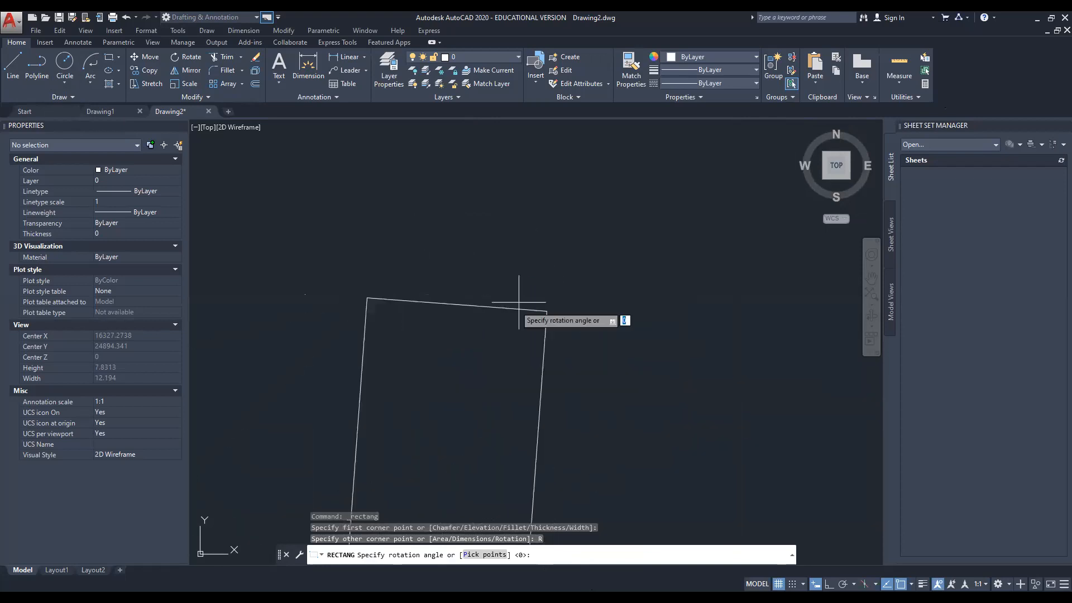
scroll(474, 285, "down", 6)
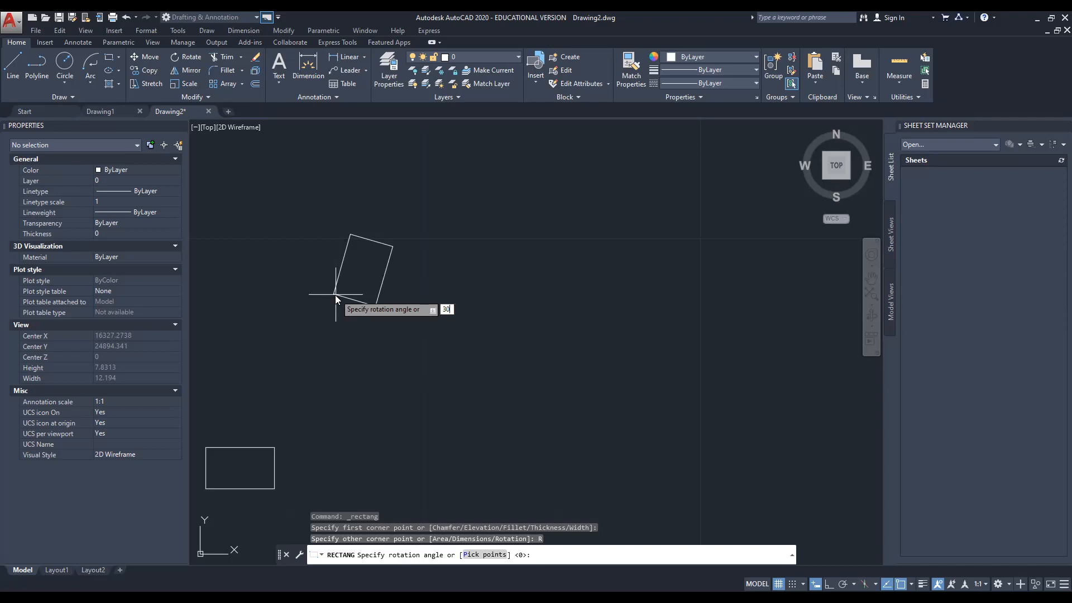
key("Return")
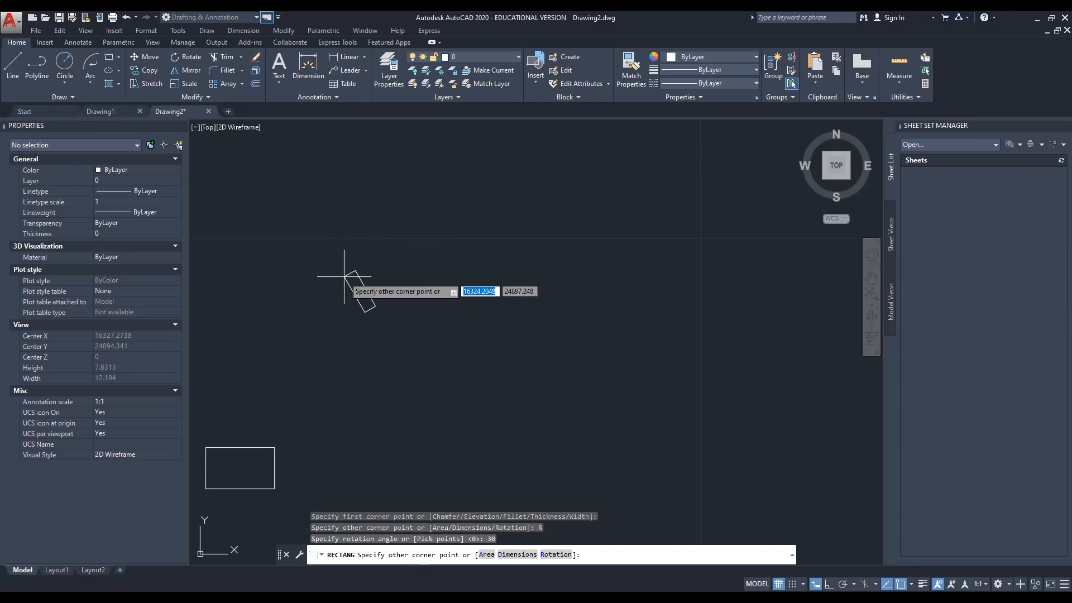
Complete the 30-degree rotated rectangle as a narrow strip by placing its opposite corner up and right of the first.
scroll(383, 283, "up", 4)
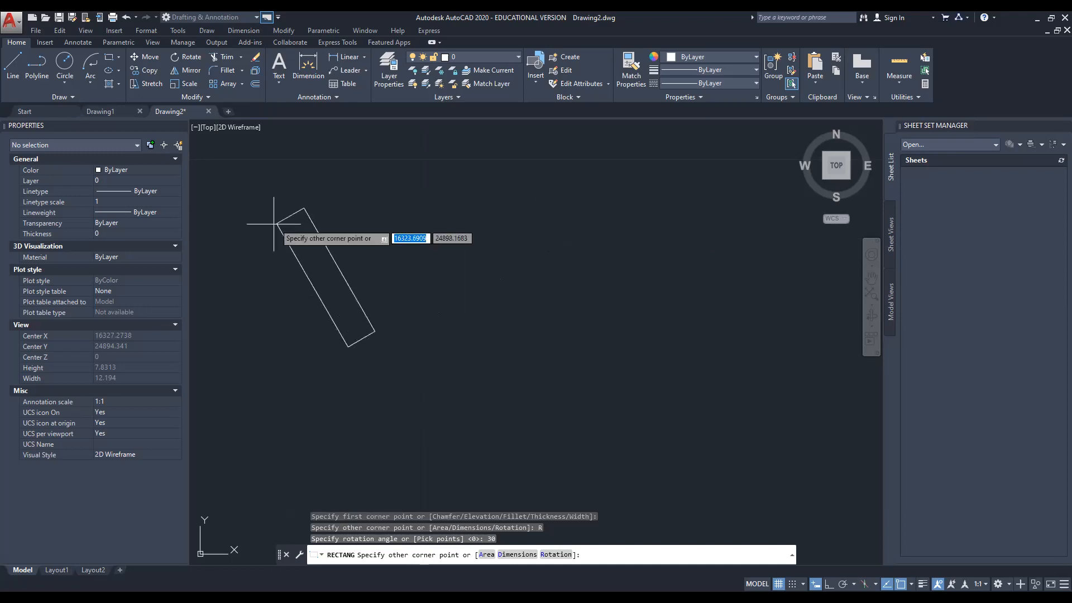
middle_click_drag(297, 210, 443, 255)
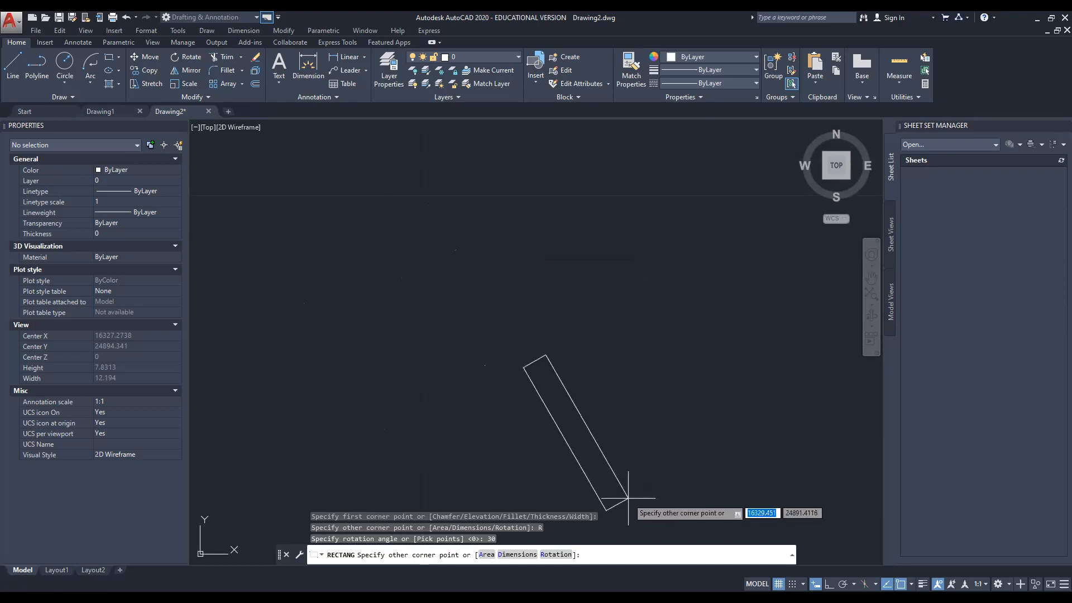
left_click(655, 264)
middle_click_drag(673, 355, 606, 371)
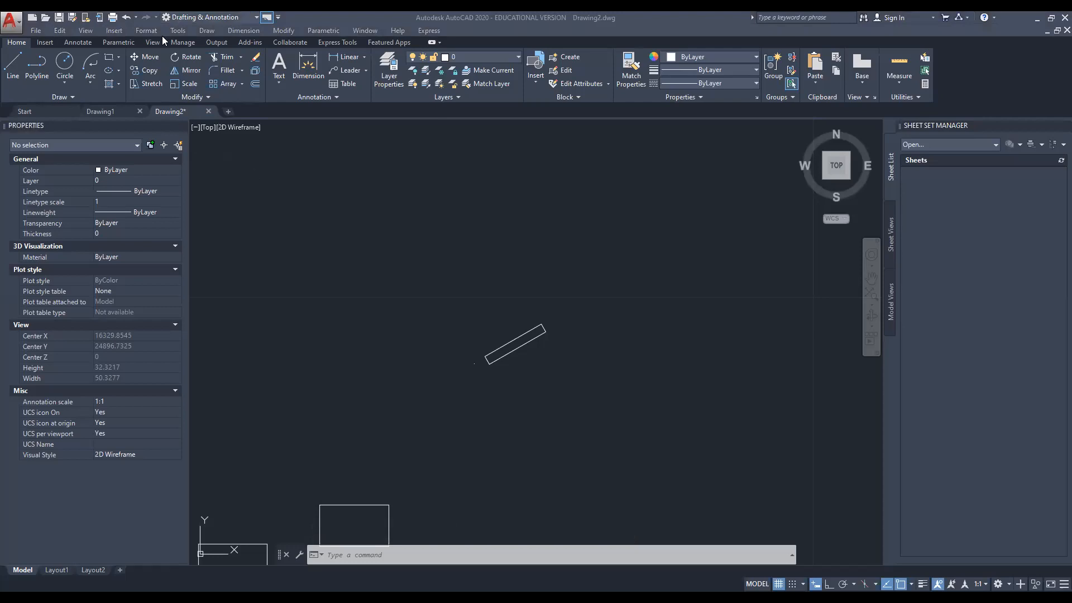
middle_click_drag(594, 367, 423, 417)
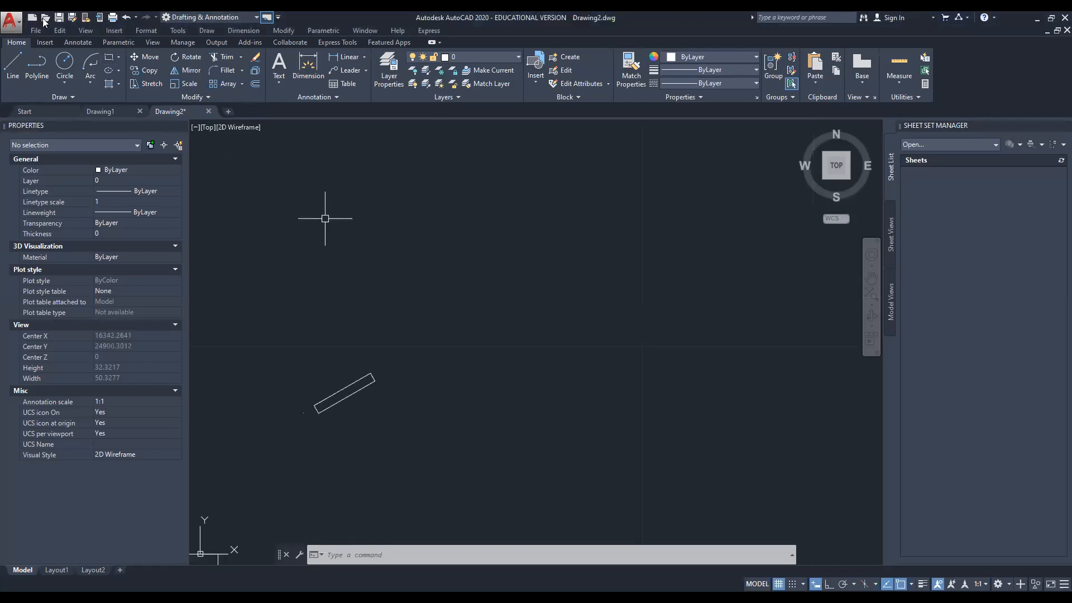
Start another rectangle and set both its first and second chamfer distances to 70.
left_click(106, 60)
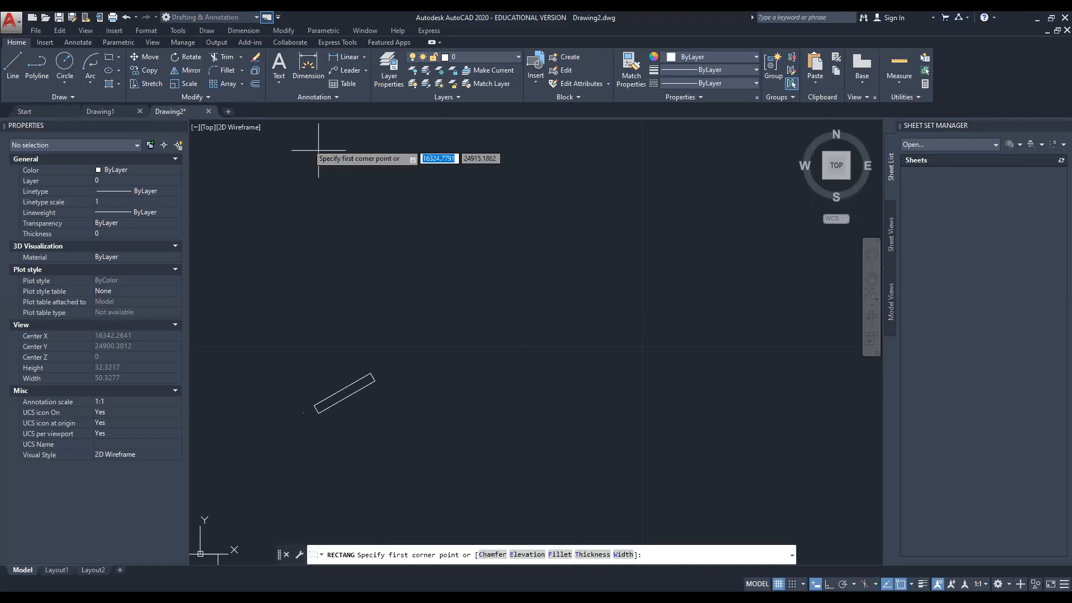
middle_click_drag(442, 312, 402, 331)
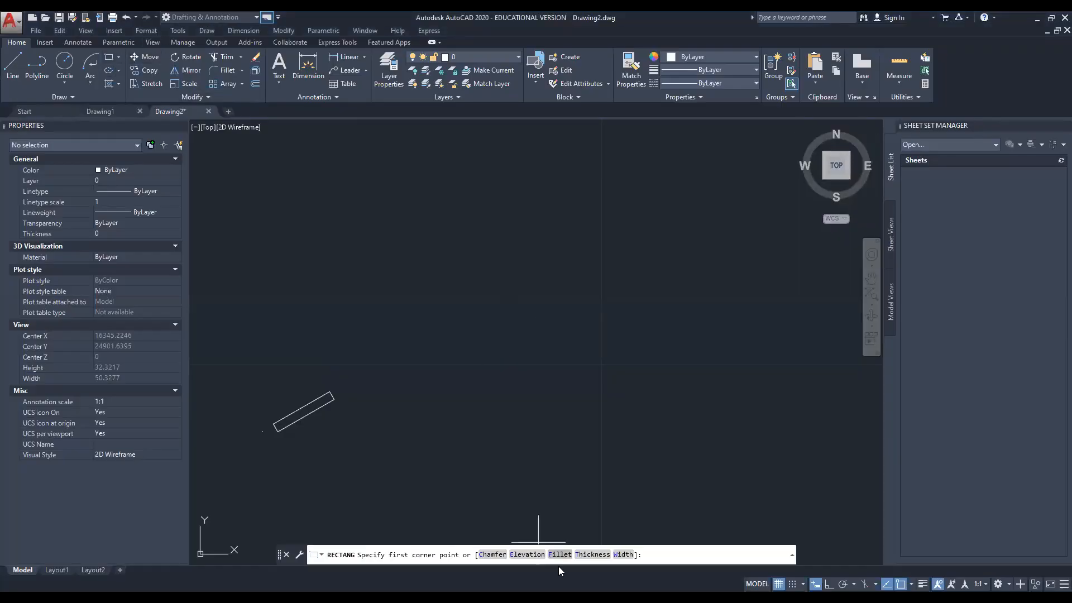
left_click(494, 556)
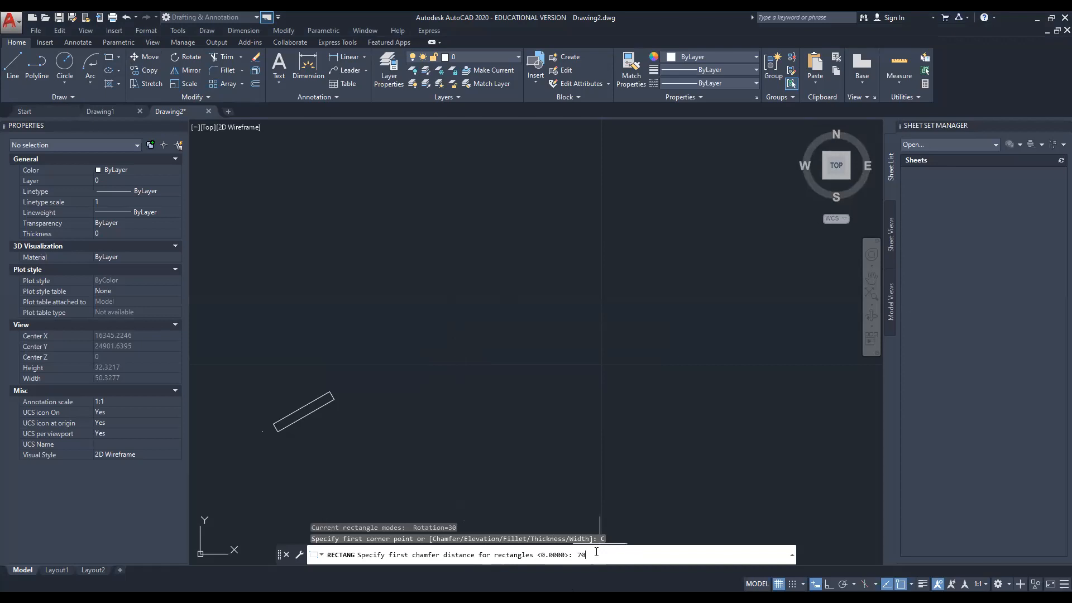
key("Return")
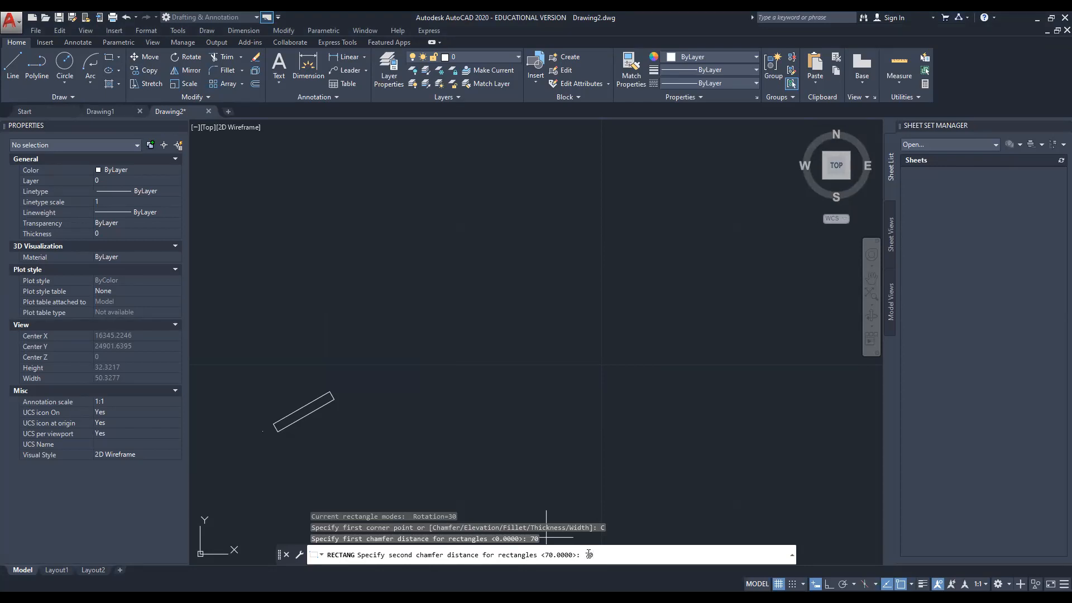
key("Return")
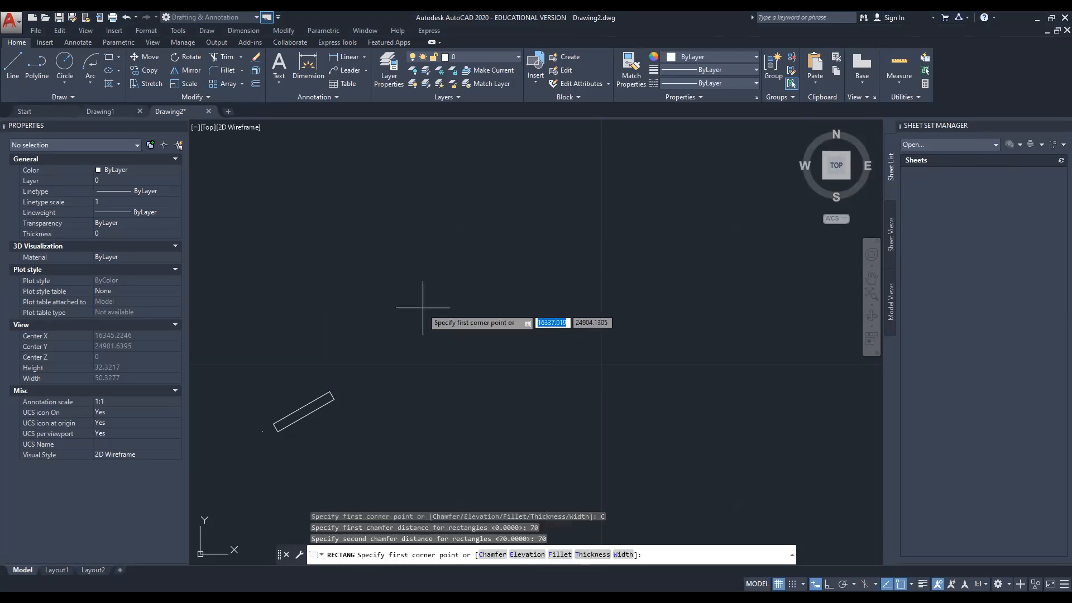
Draw the rectangle between two corners up and right of the narrow rotated strip.
middle_click_drag(424, 256, 416, 289)
left_click(417, 289)
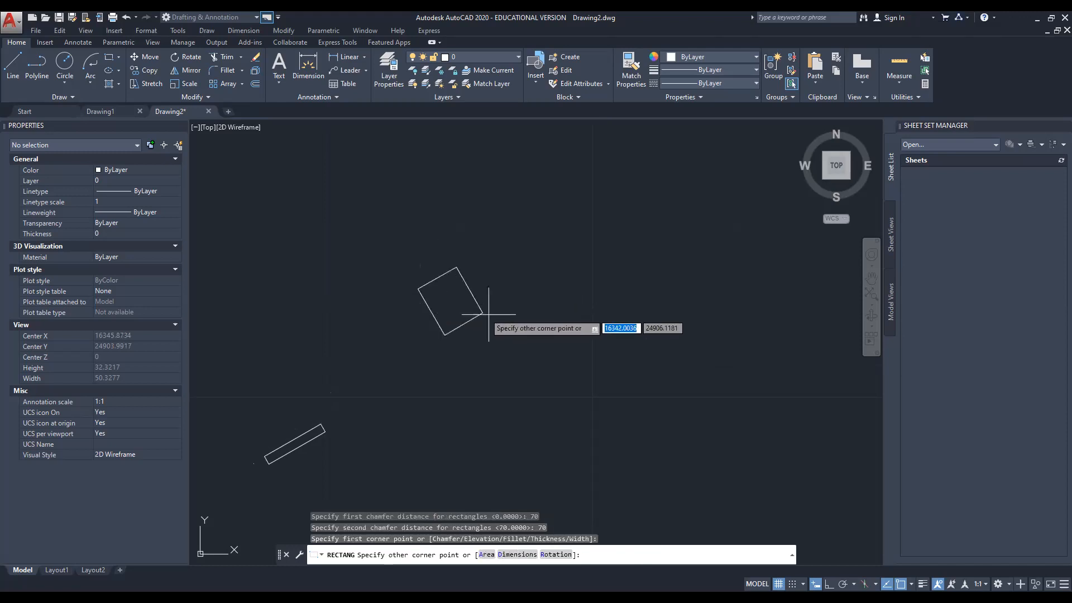
left_click(551, 245)
Examine the corners of the newly drawn rectangle for the chamfer.
scroll(509, 222, "up", 4)
scroll(516, 241, "up", 15)
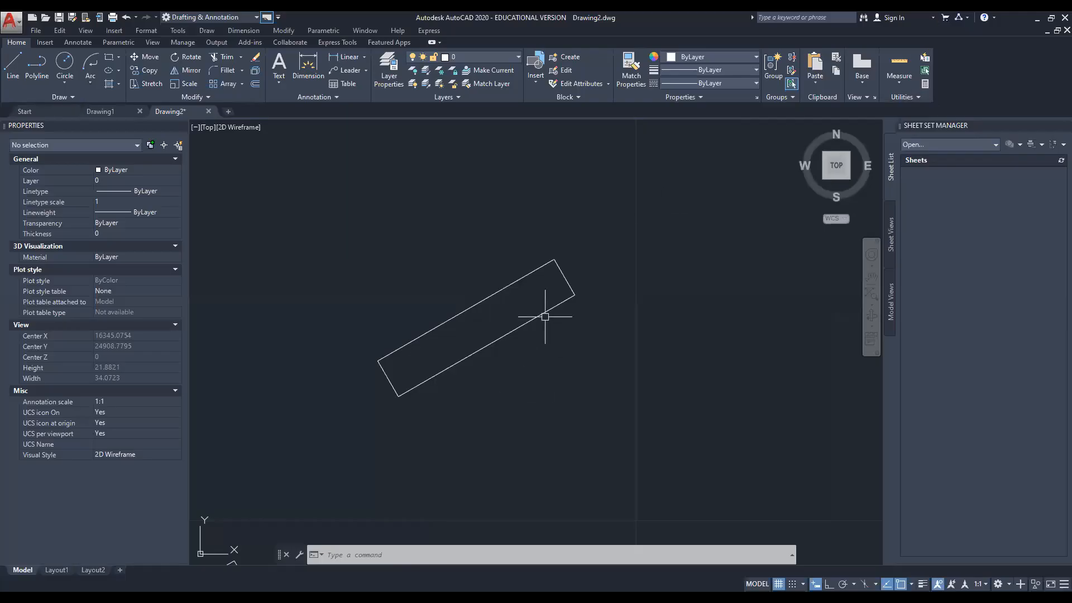
middle_click_drag(495, 331, 502, 347)
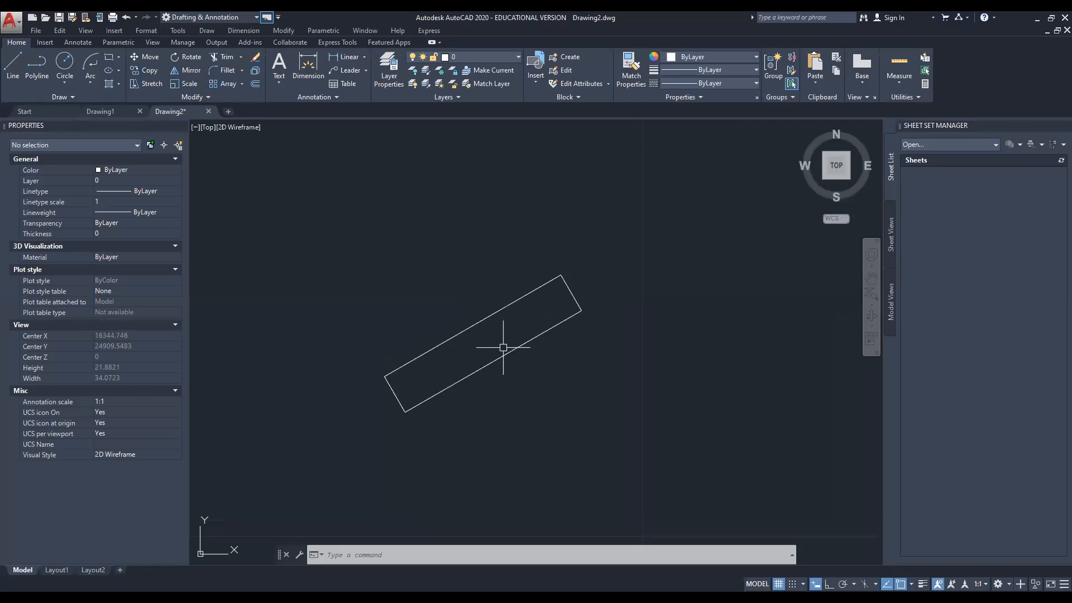
middle_click_drag(531, 383, 495, 388)
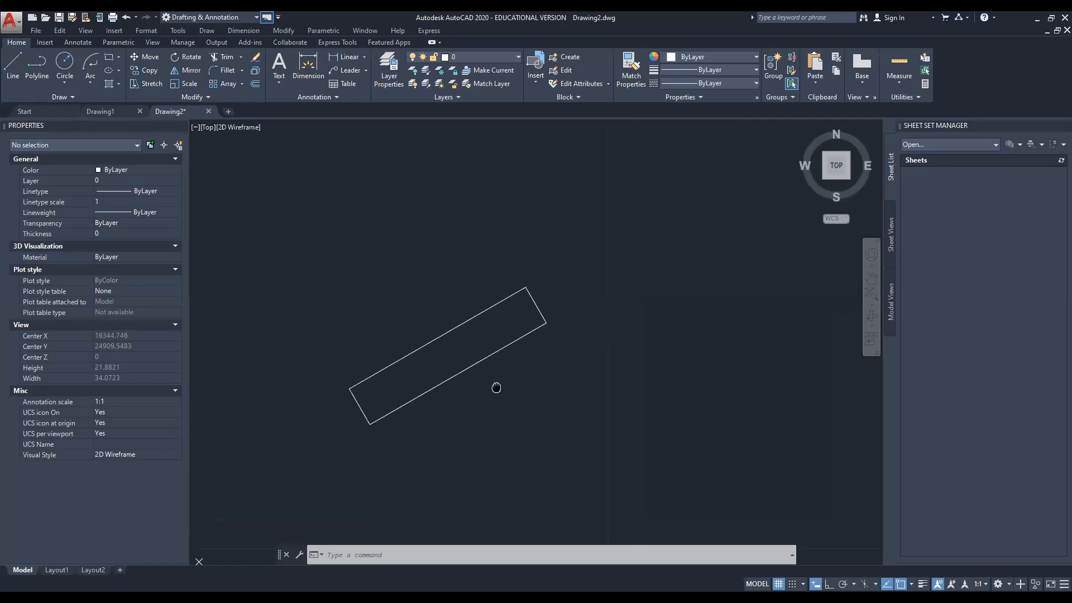
scroll(563, 282, "down", 2)
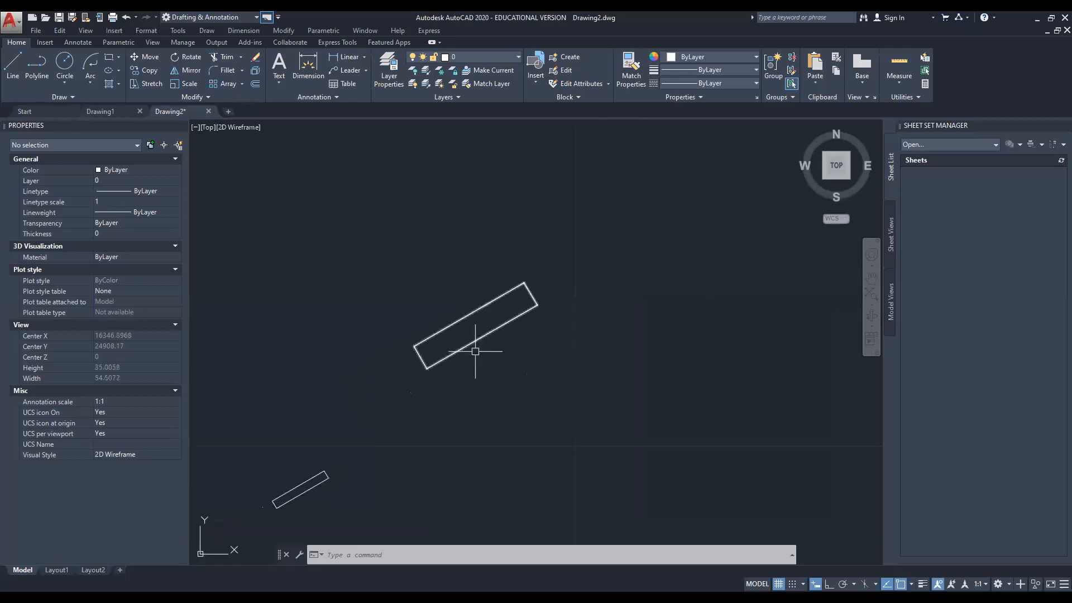
middle_click_drag(522, 346, 557, 338)
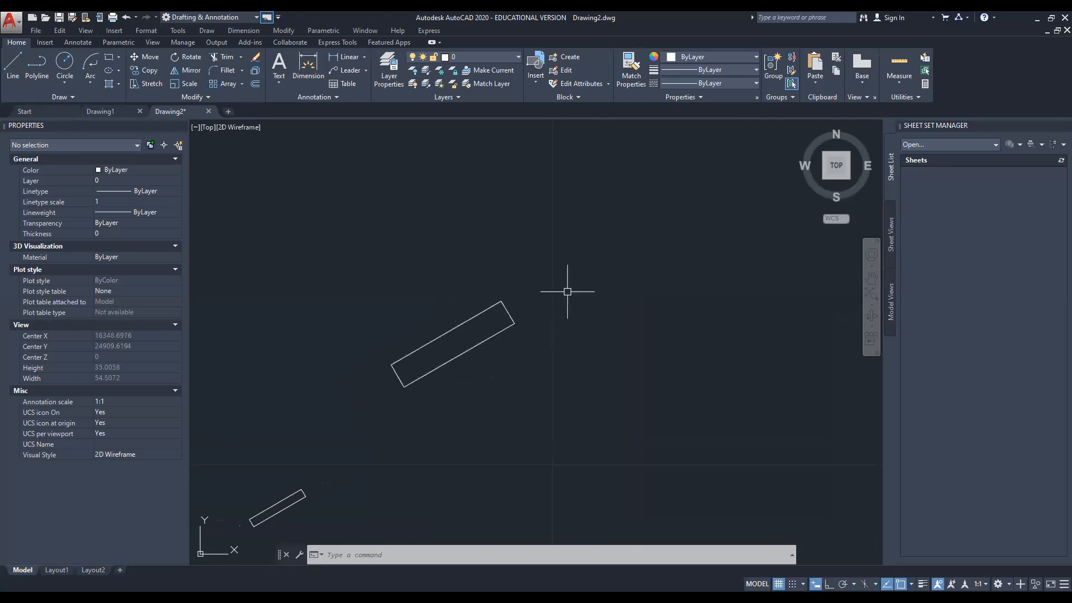
middle_click_drag(367, 343, 351, 349)
middle_click_drag(529, 336, 503, 349)
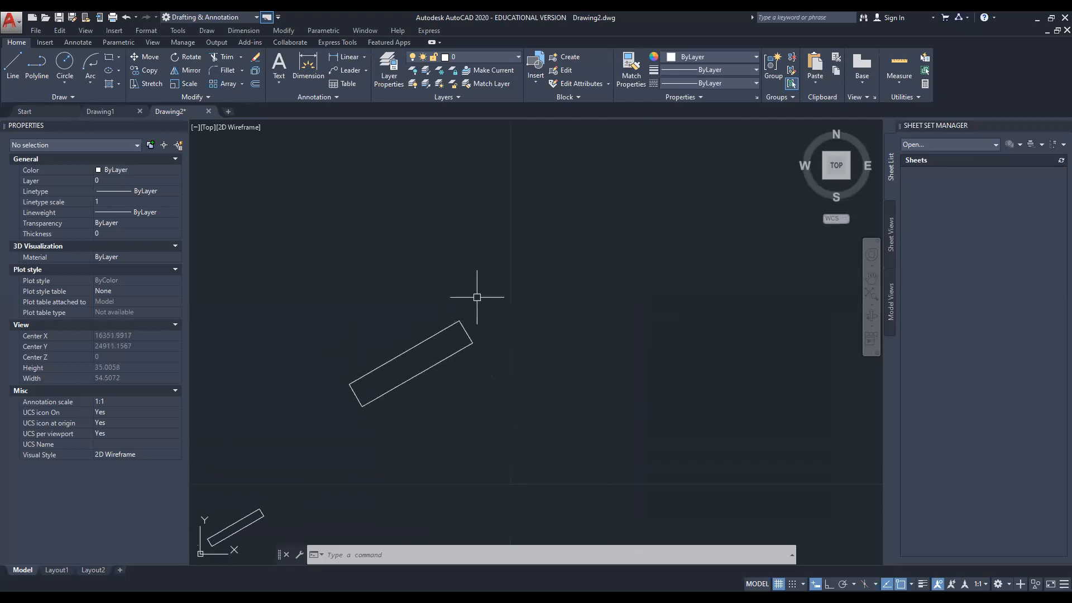
middle_click_drag(628, 316, 527, 339)
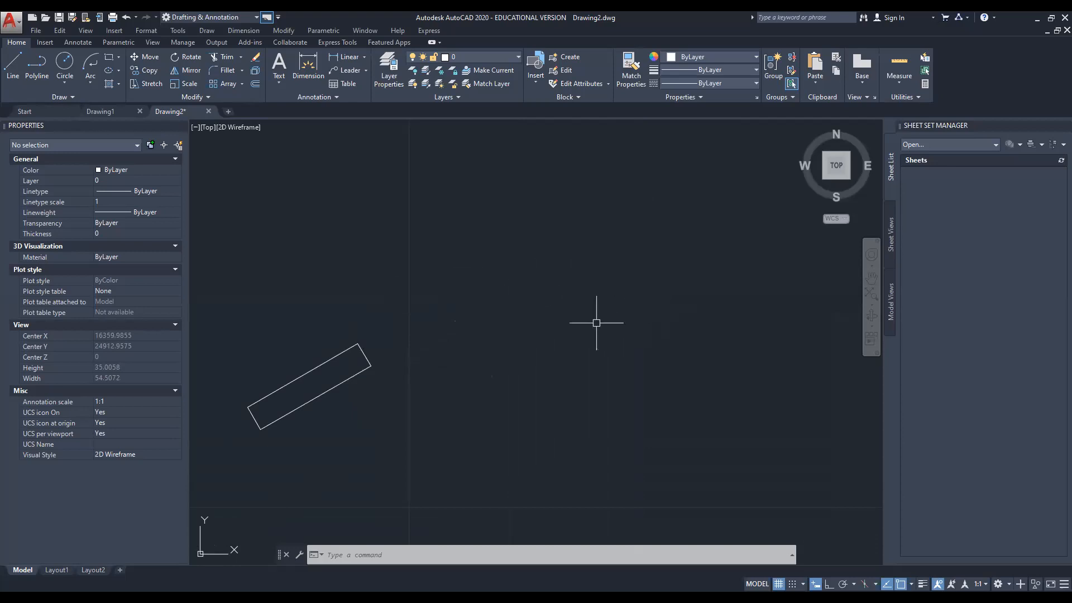
middle_click_drag(567, 305, 554, 307)
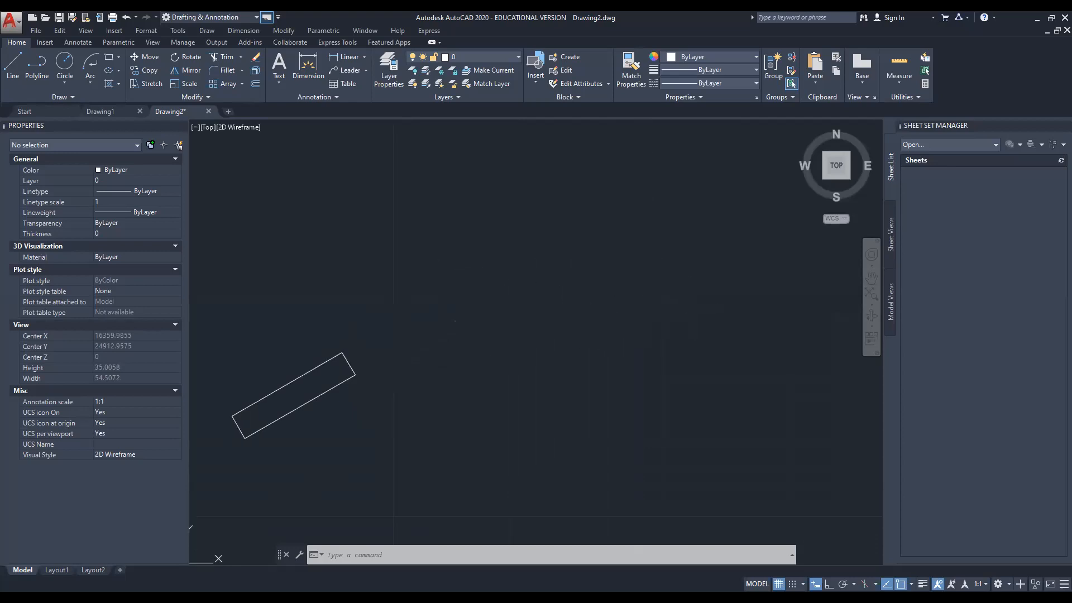
Draw a larger, nearly square rectangle up and right of the previous one, placing its opposite corner above the first.
left_click(109, 57)
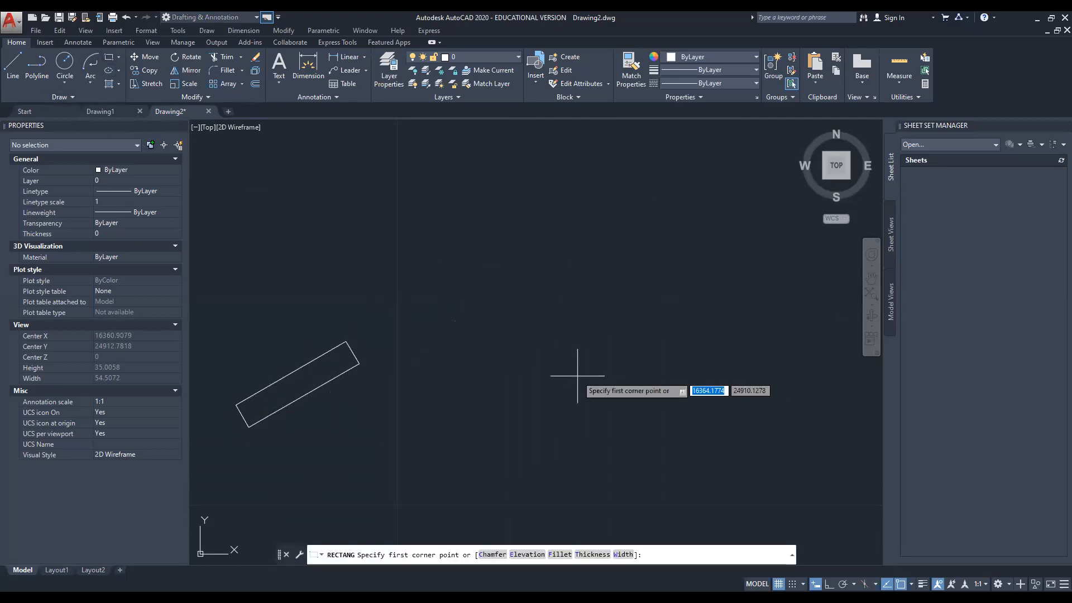
left_click(497, 306)
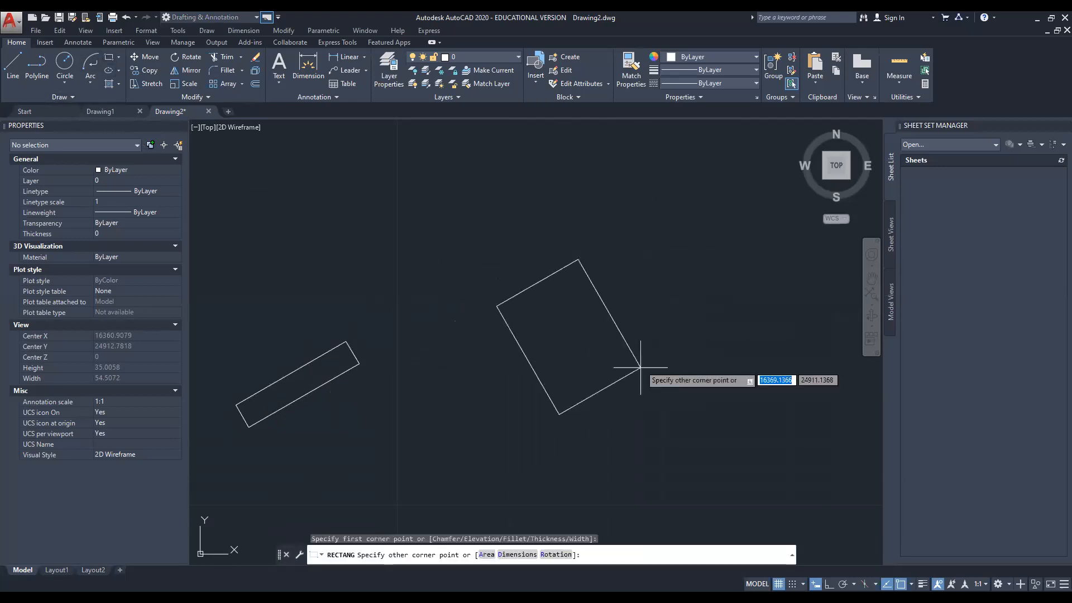
scroll(803, 410, "down", 5)
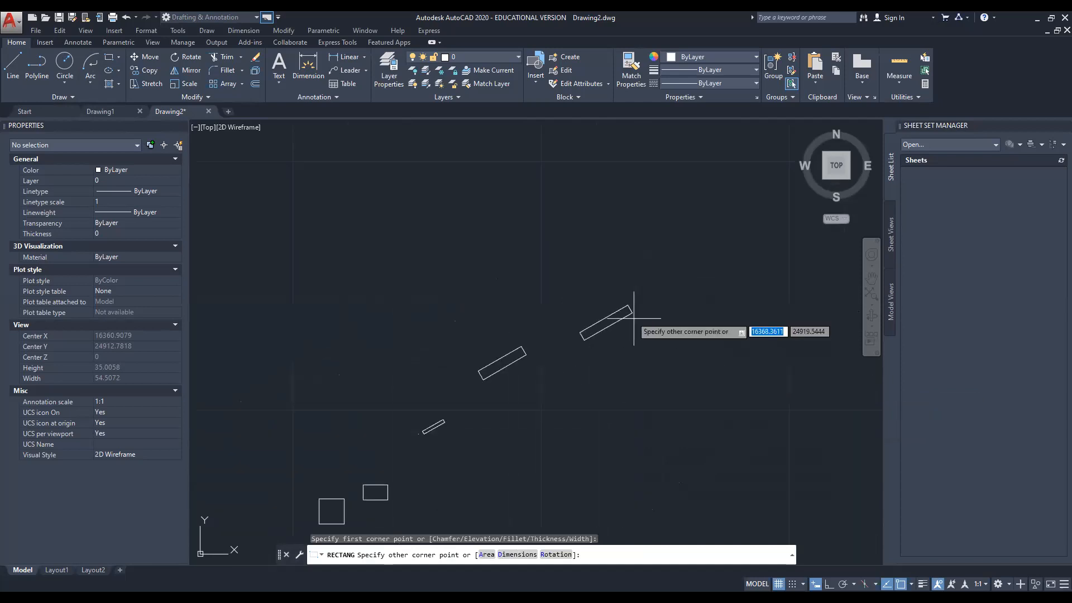
left_click(596, 256)
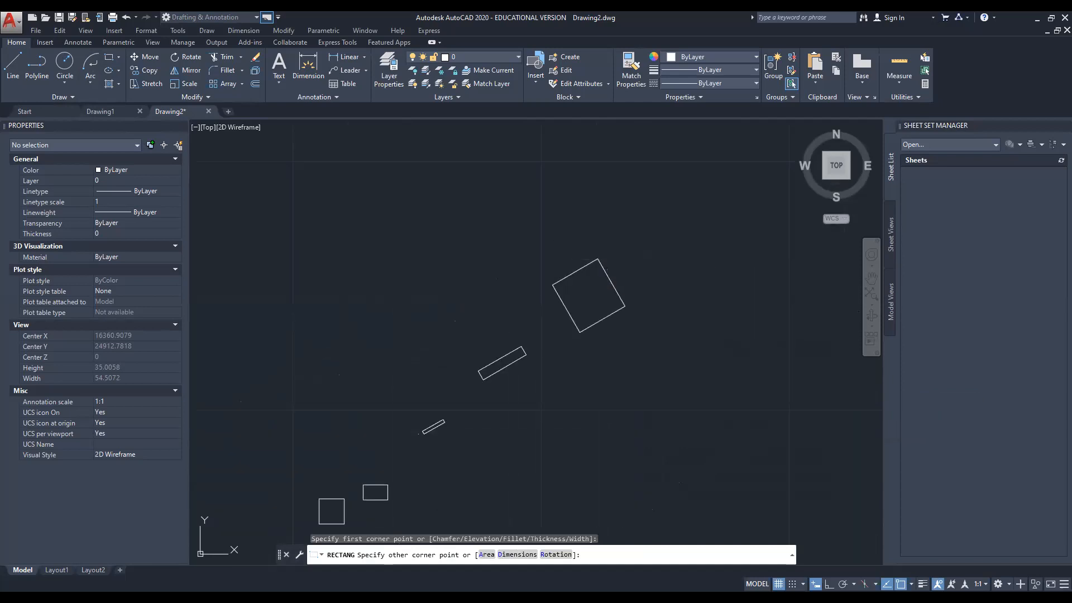
middle_click_drag(662, 275, 577, 288)
scroll(564, 335, "up", 3)
middle_click_drag(559, 372, 551, 380)
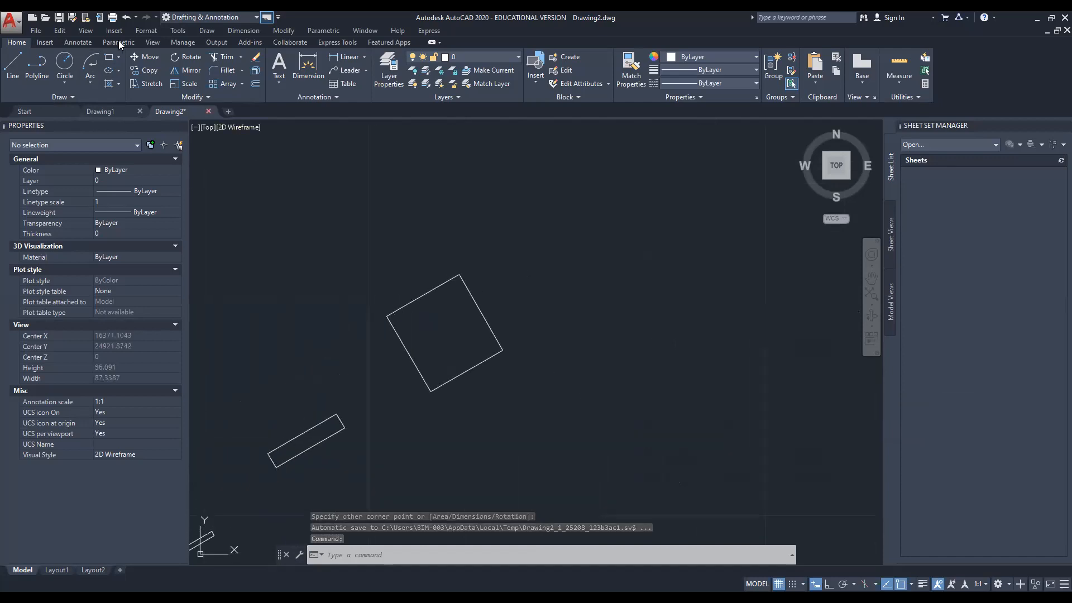
Start a rectangle with its first corner to the right of the large tilted square and set its rotation angle to 0.
left_click(112, 58)
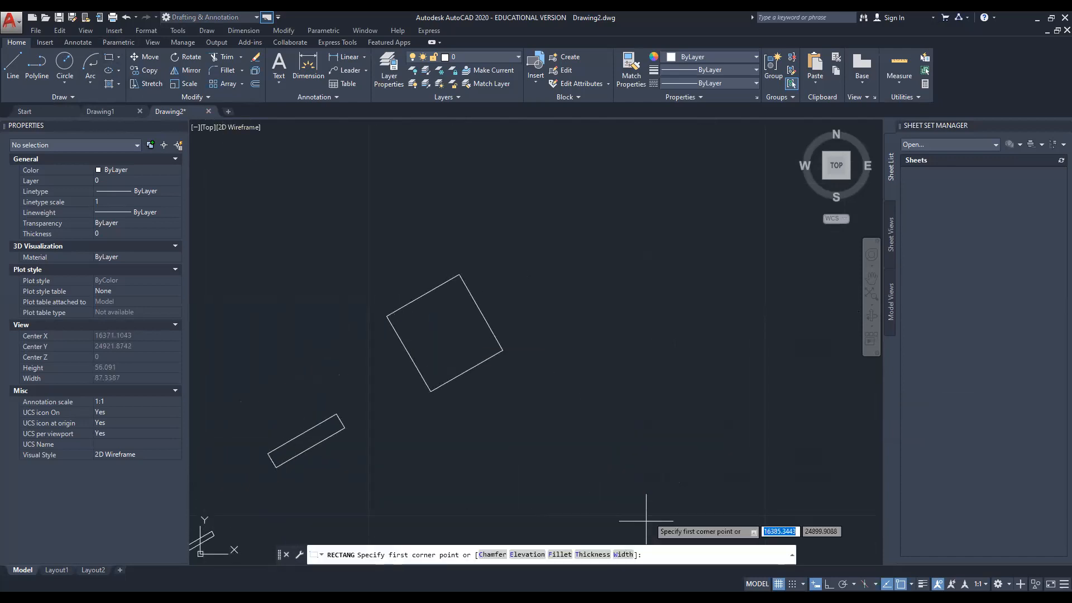
middle_click_drag(593, 304, 511, 343)
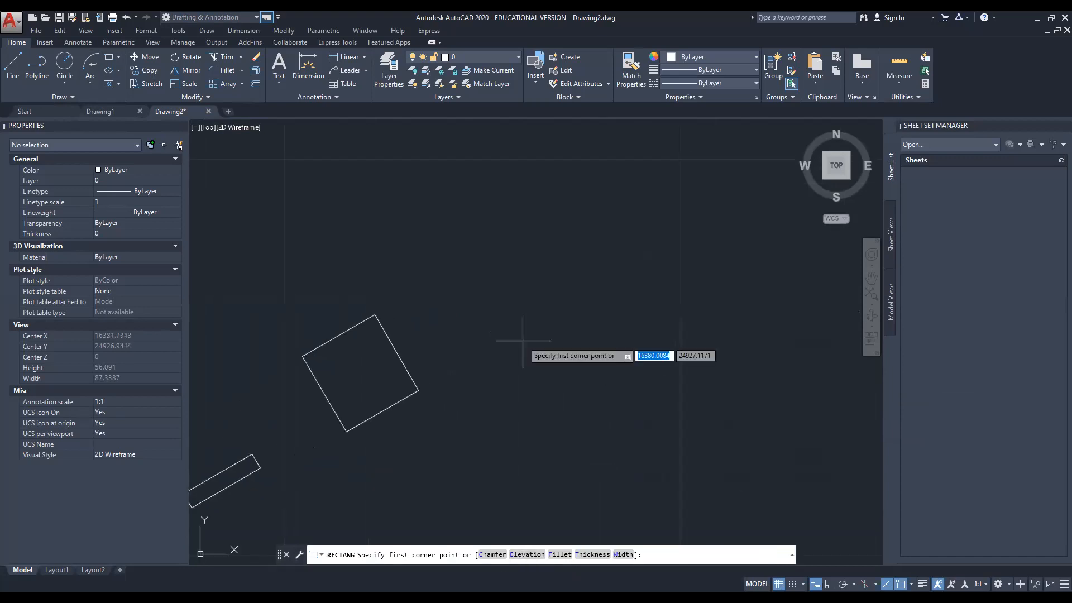
left_click(564, 341)
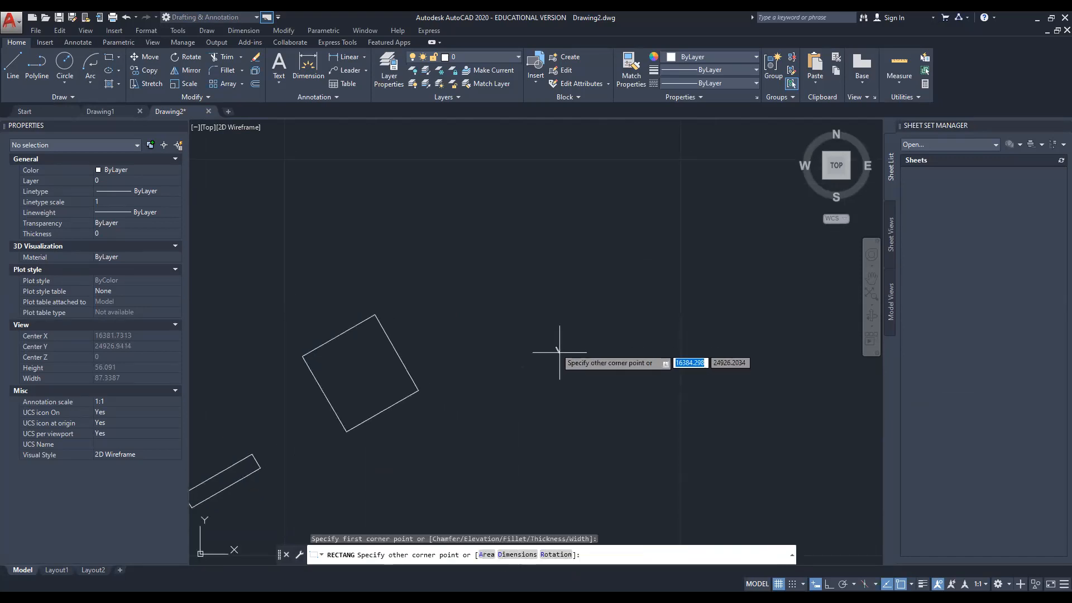
left_click(558, 553)
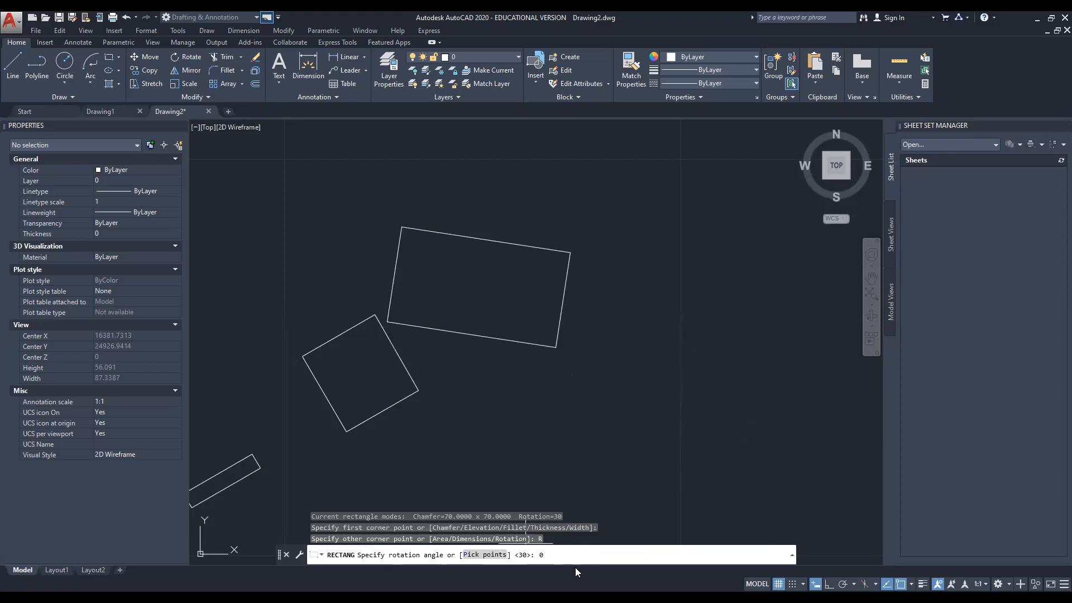
key("Return")
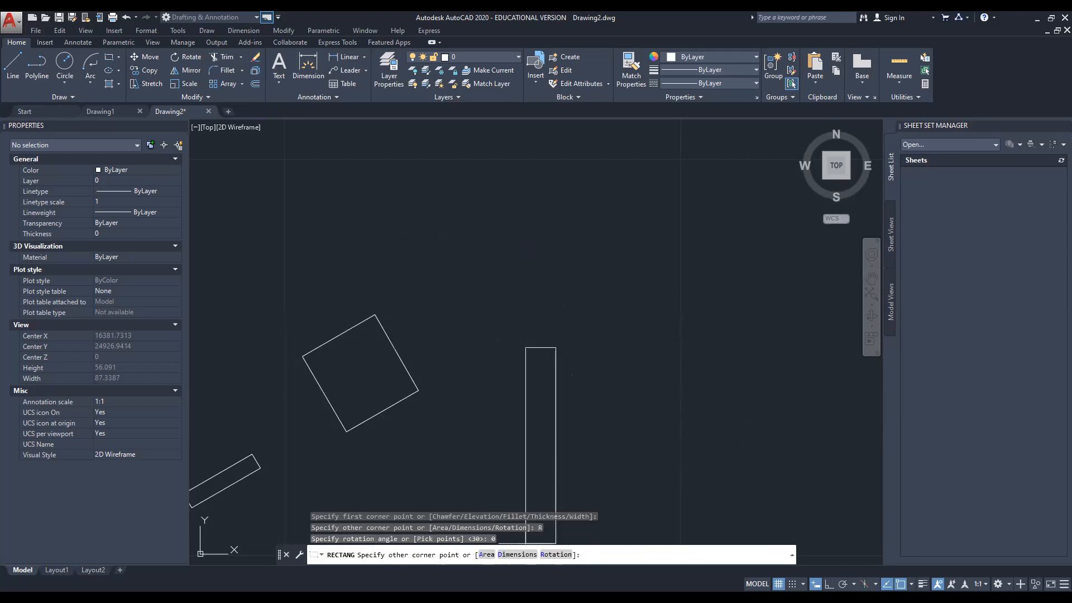
Complete the unrotated rectangle by placing its opposite corner to the upper right of the first corner.
middle_click_drag(694, 318, 565, 352)
left_click(560, 335)
middle_click_drag(356, 227, 263, 252)
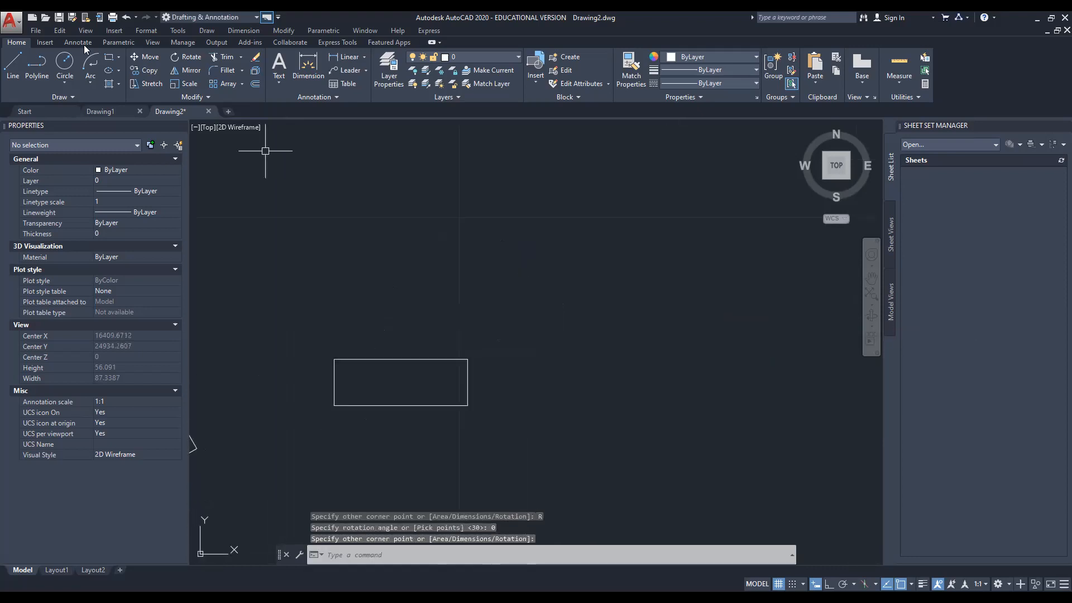
Draw another horizontal rectangle of similar size up and right of the previous one by placing two opposite corners.
left_click(110, 57)
middle_click_drag(476, 324, 439, 353)
left_click(484, 289)
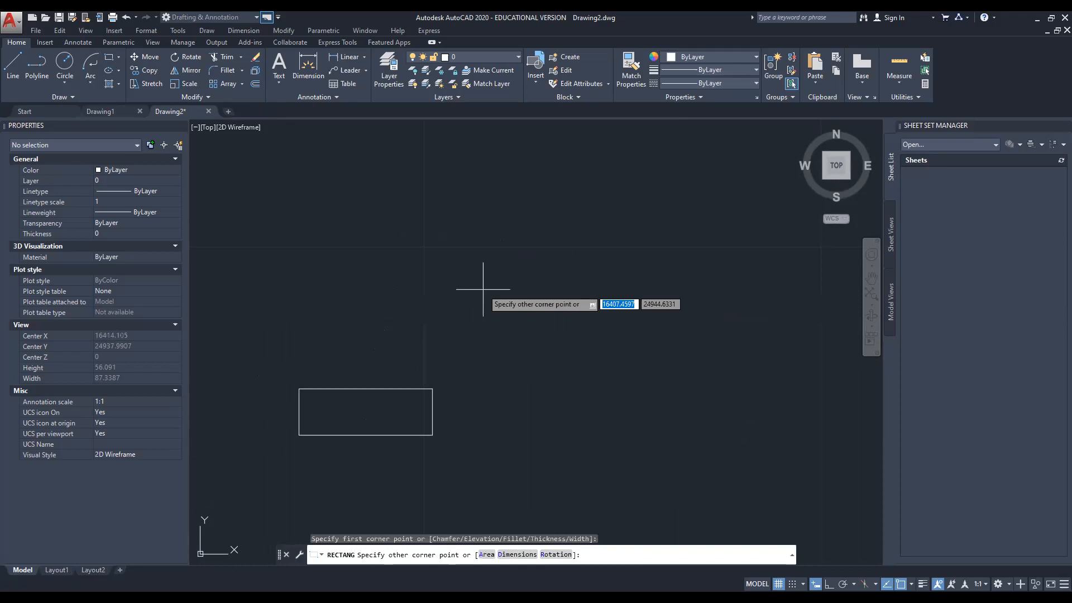
left_click(608, 346)
middle_click_drag(672, 323, 443, 401)
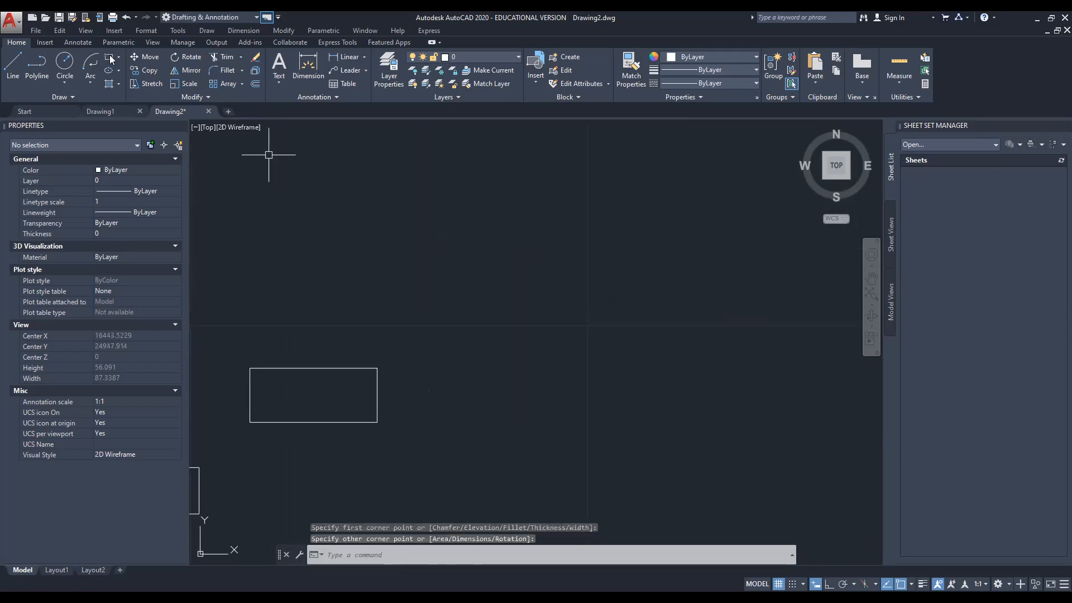
Draw a third, larger horizontal rectangle further right, with its first corner above the previous rectangle's top edge.
left_click(111, 59)
left_click(590, 325)
left_click(764, 417)
middle_click_drag(636, 306, 587, 310)
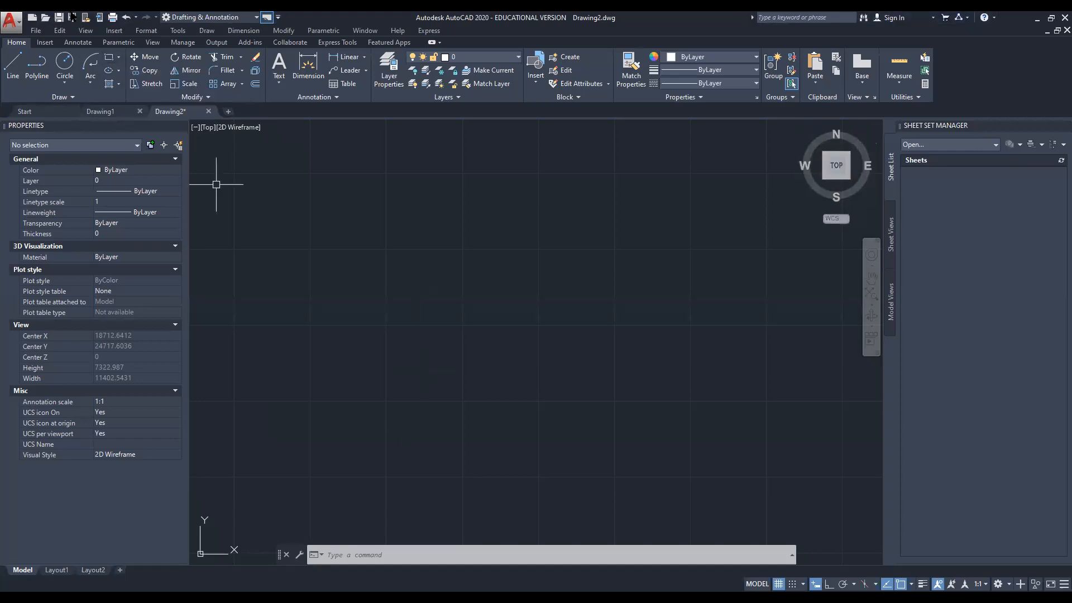
Start a new rectangle and set both its first and second chamfer distances to 40.
left_click(110, 58)
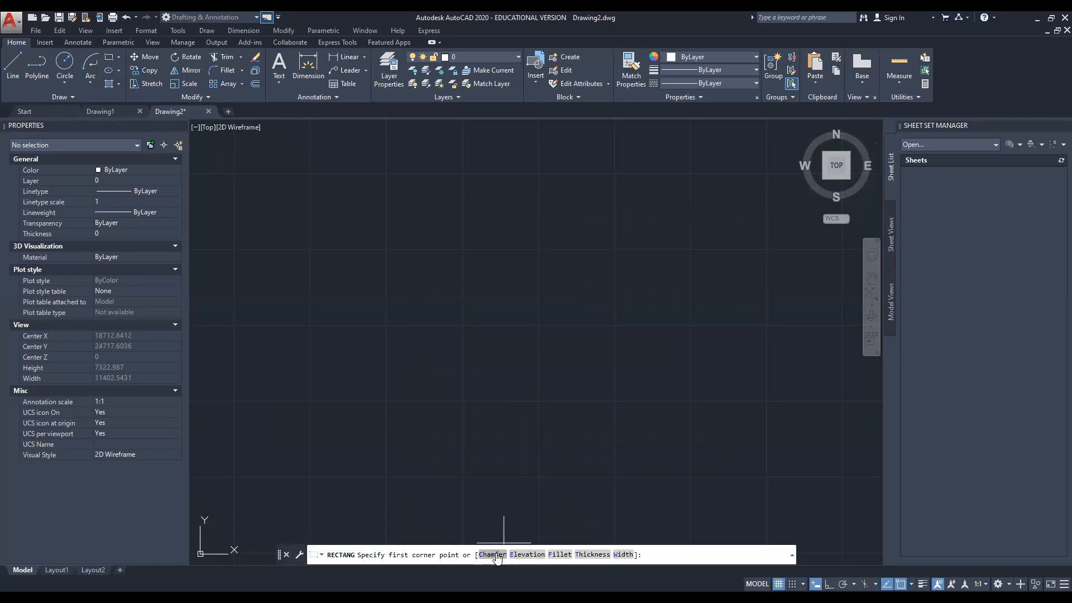
type("c")
key("Return")
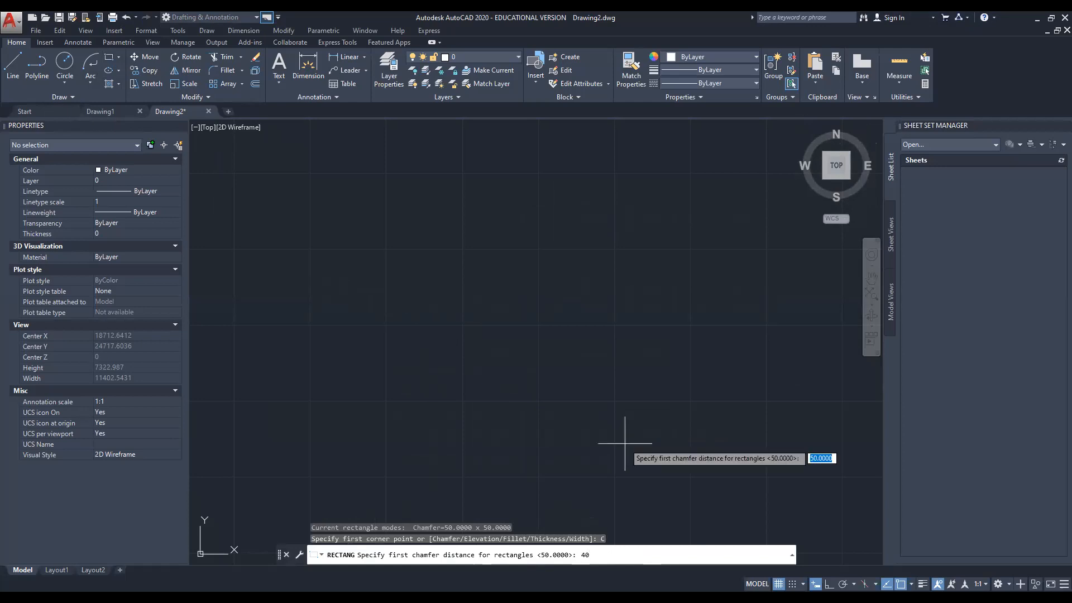
key("Return")
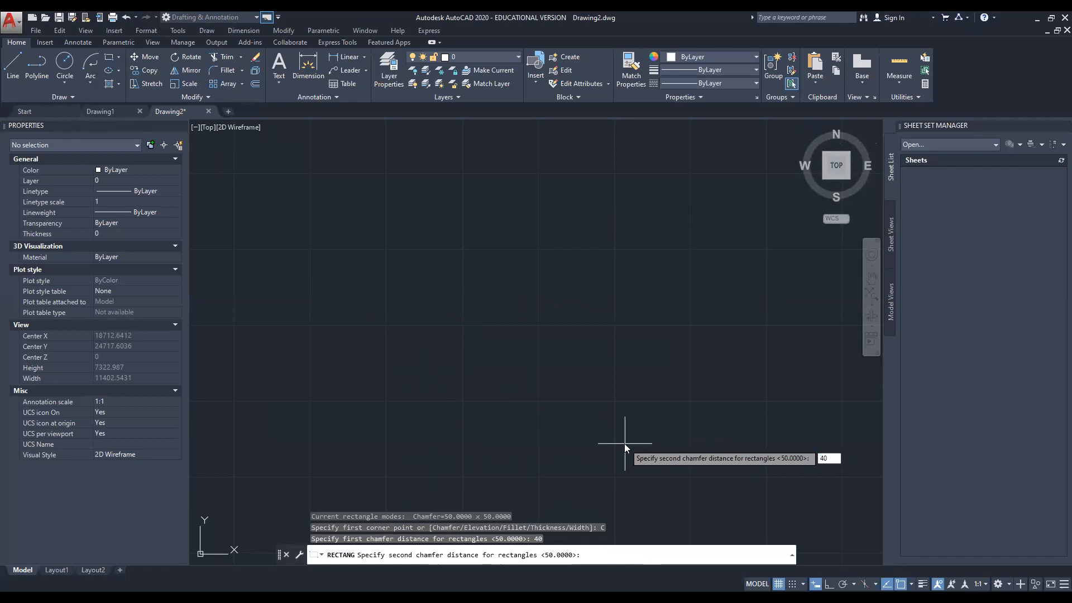
key("Return")
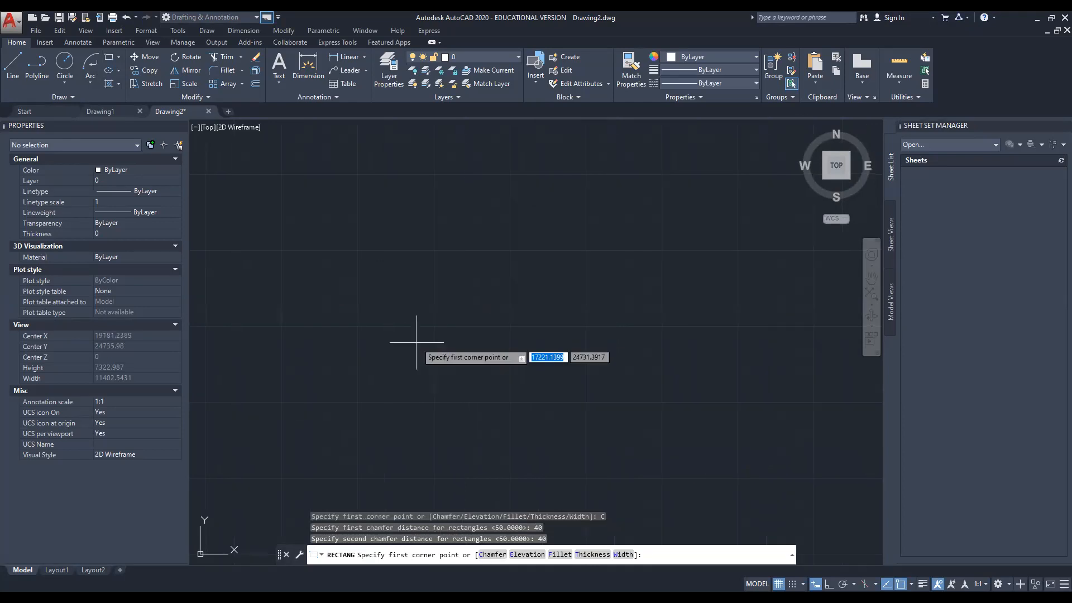
Draw the wide chamfered rectangle in the empty area, from its upper-left corner to its lower-right corner.
left_click(378, 288)
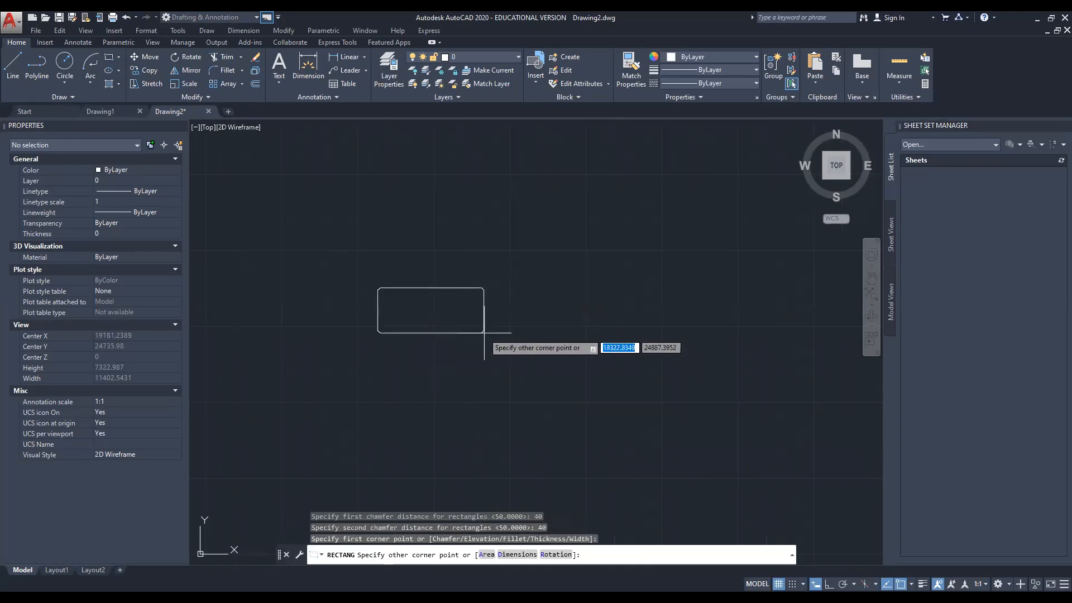
scroll(402, 330, "up", 4)
middle_click_drag(400, 301, 519, 346)
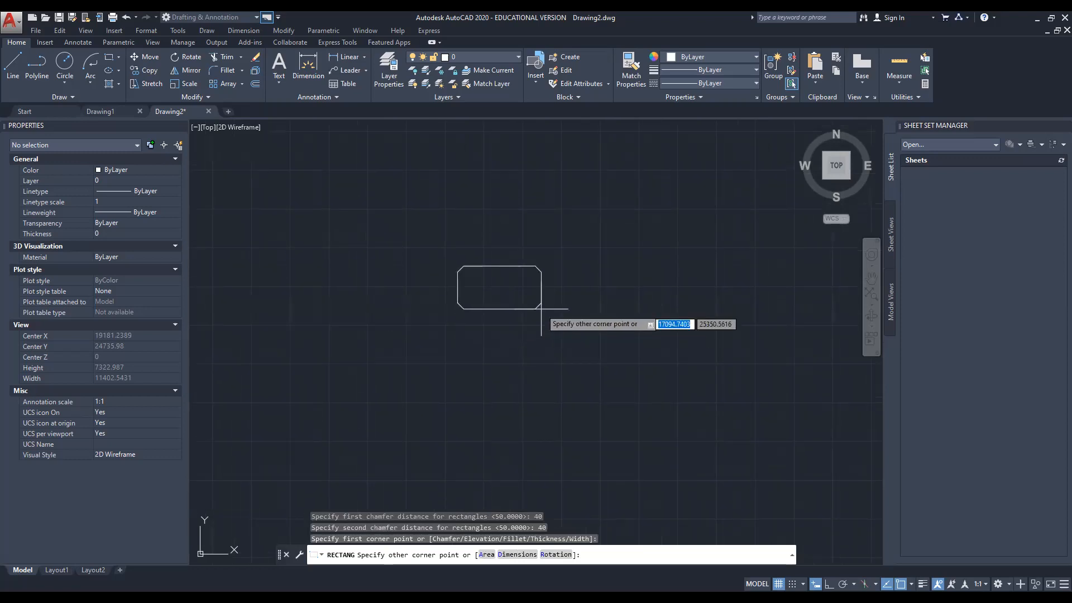
scroll(613, 300, "up", 4)
middle_click_drag(600, 338, 675, 369)
left_click(692, 409)
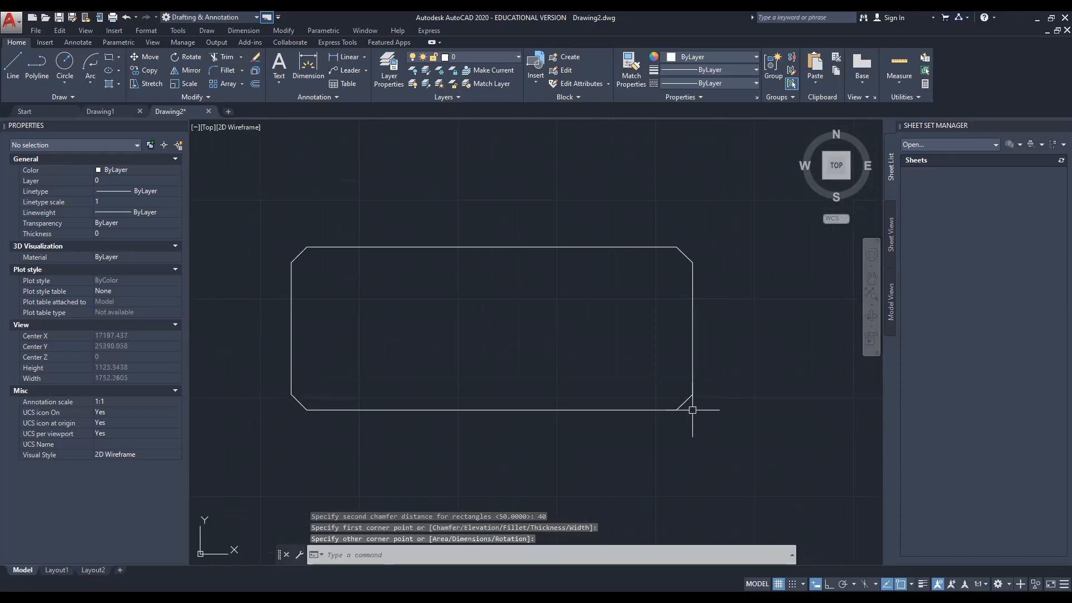
Examine the chamfered corners of the new rectangle up close, selecting its outline at the upper-left chamfer.
middle_click_drag(469, 292, 499, 310)
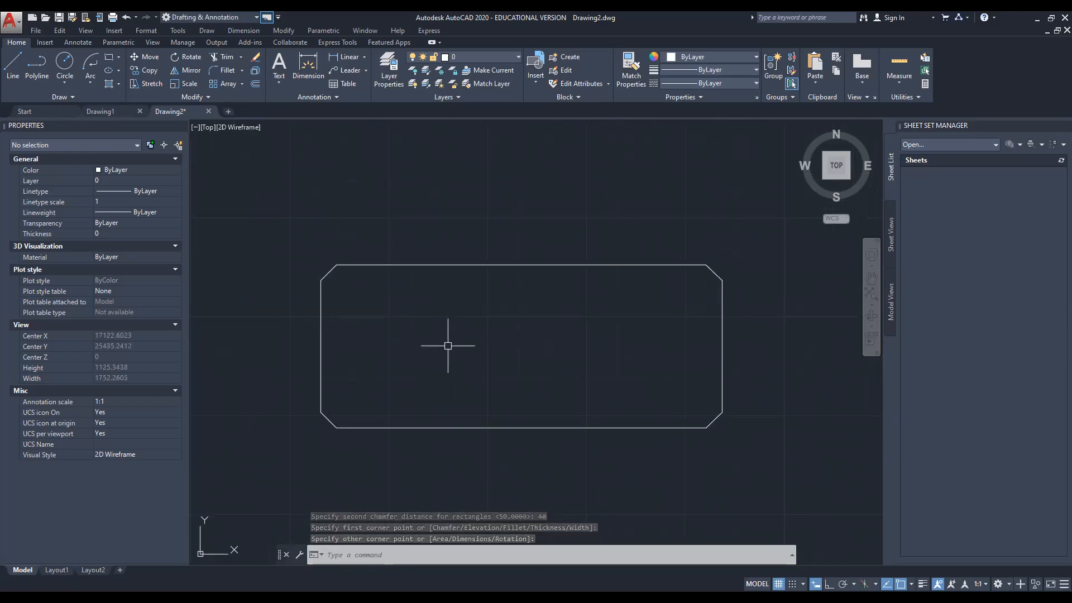
middle_click_drag(466, 346, 466, 338)
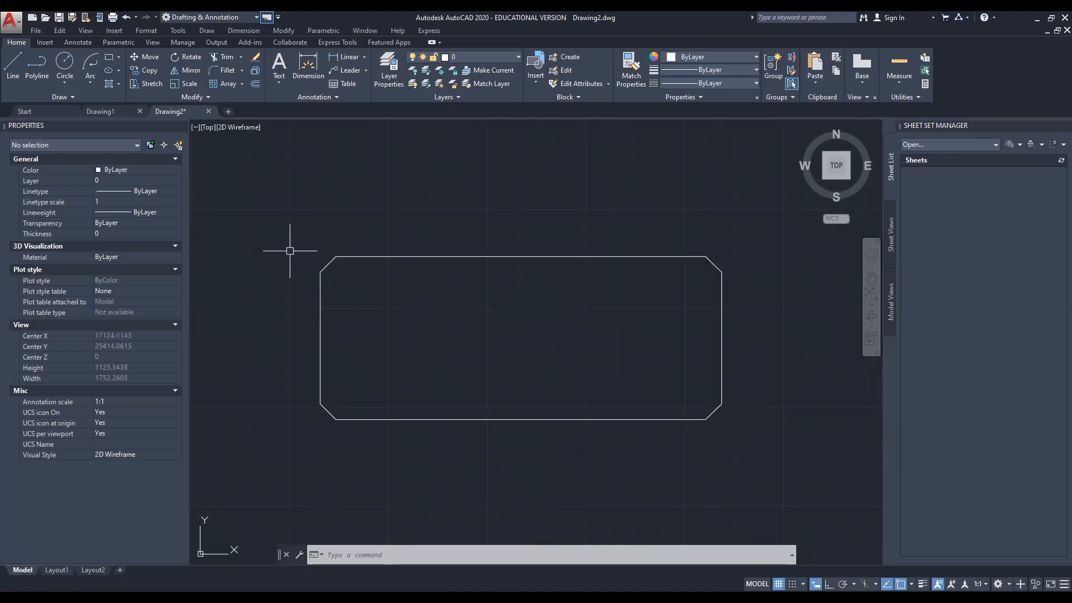
scroll(312, 257, "up", 6)
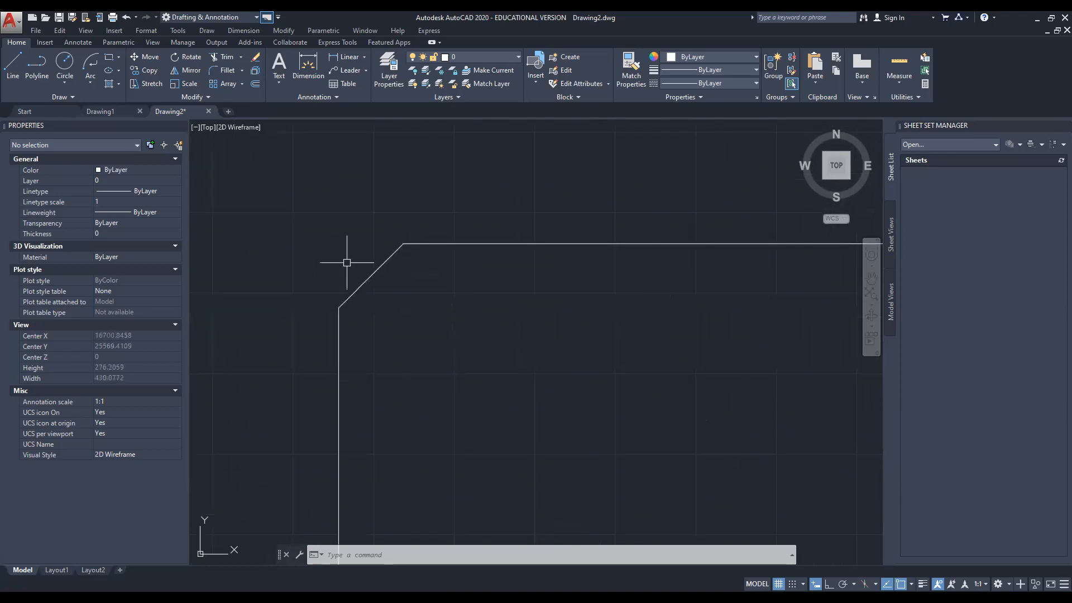
scroll(367, 304, "down", 6)
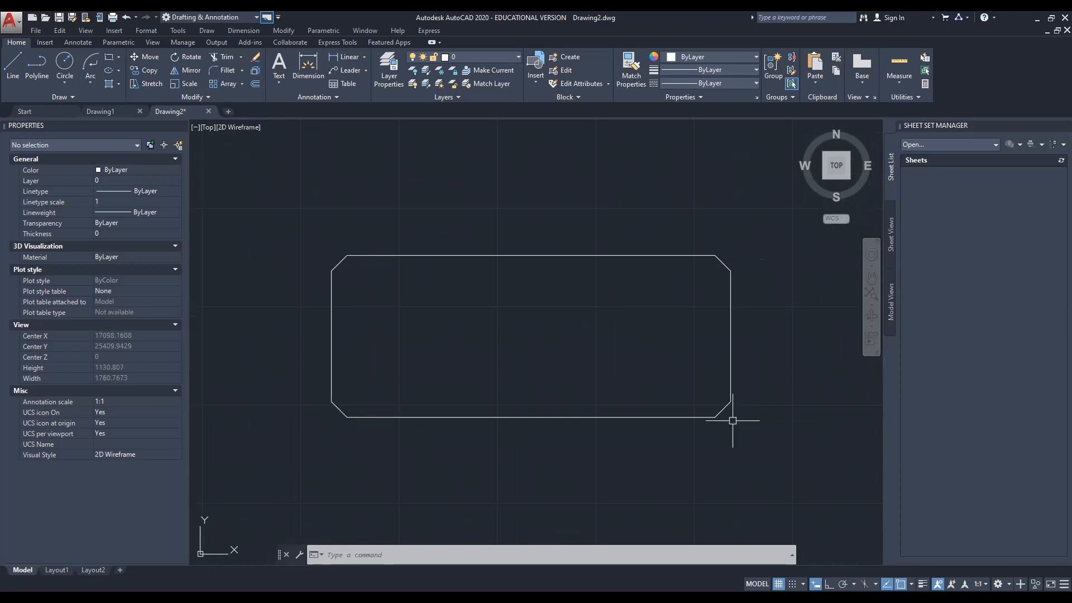
scroll(329, 260, "up", 4)
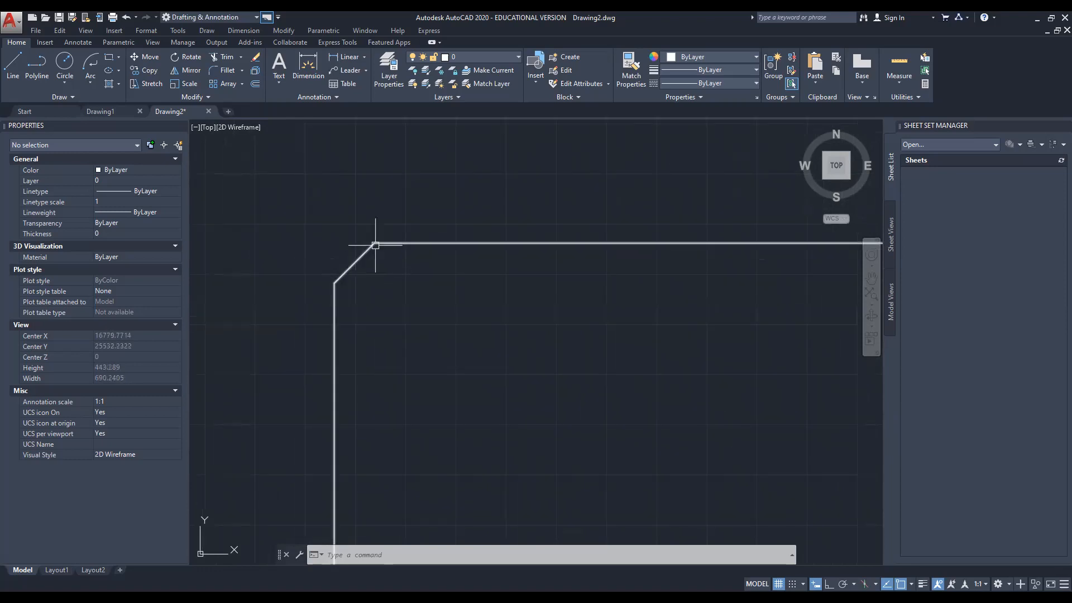
scroll(355, 260, "down", 4)
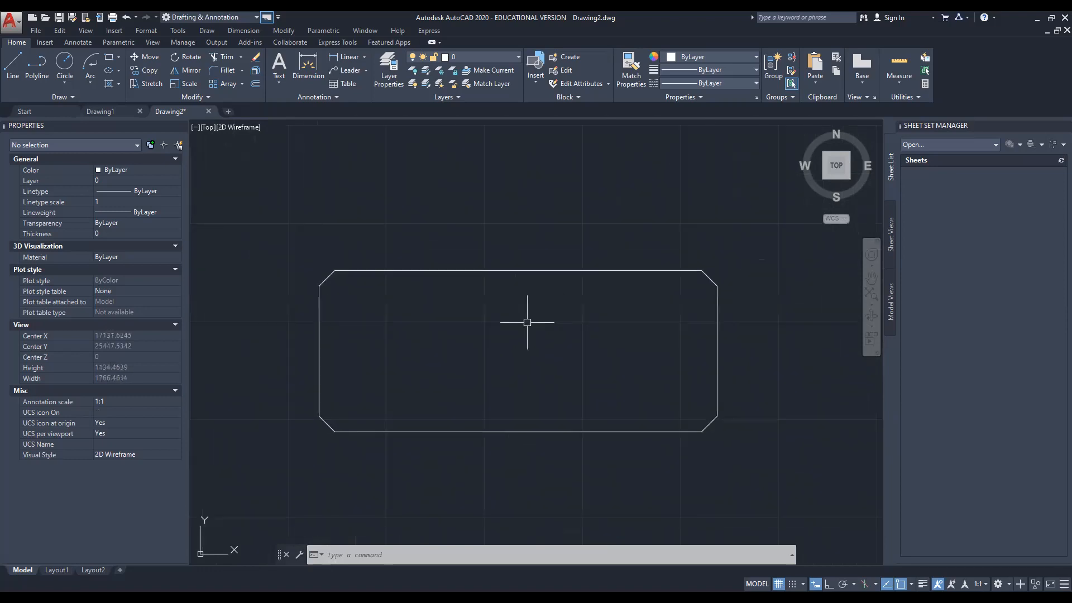
middle_click_drag(462, 346, 515, 350)
scroll(368, 275, "up", 6)
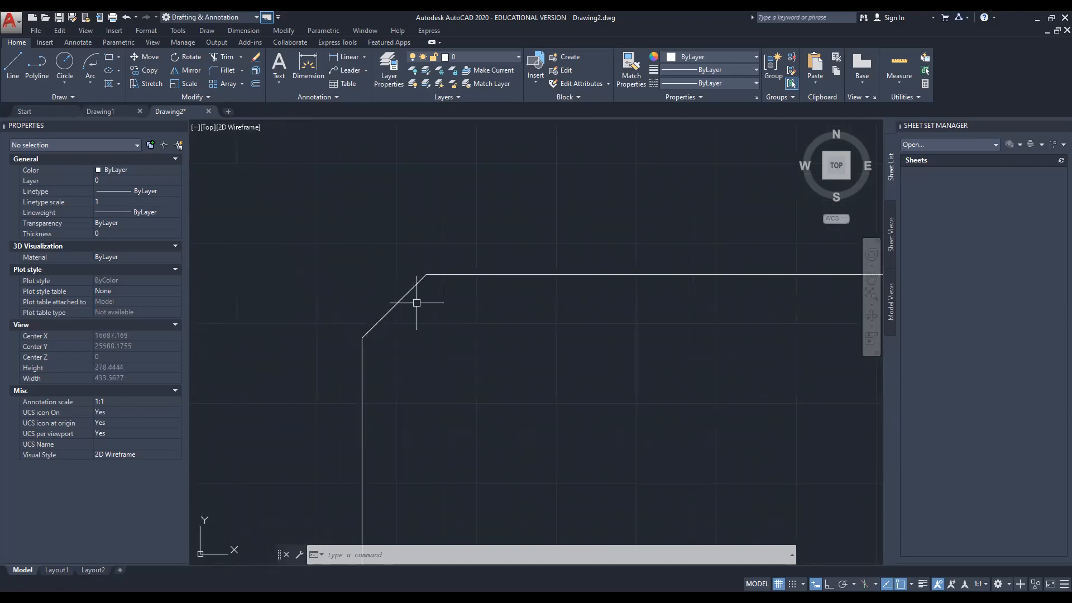
left_click(437, 275)
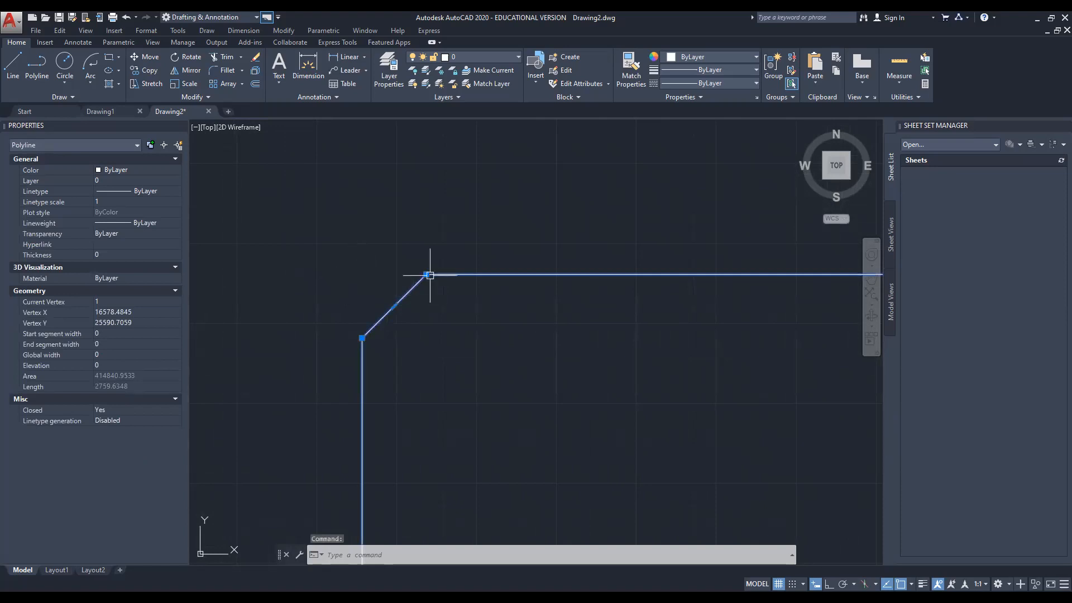
mouse_move(426, 274)
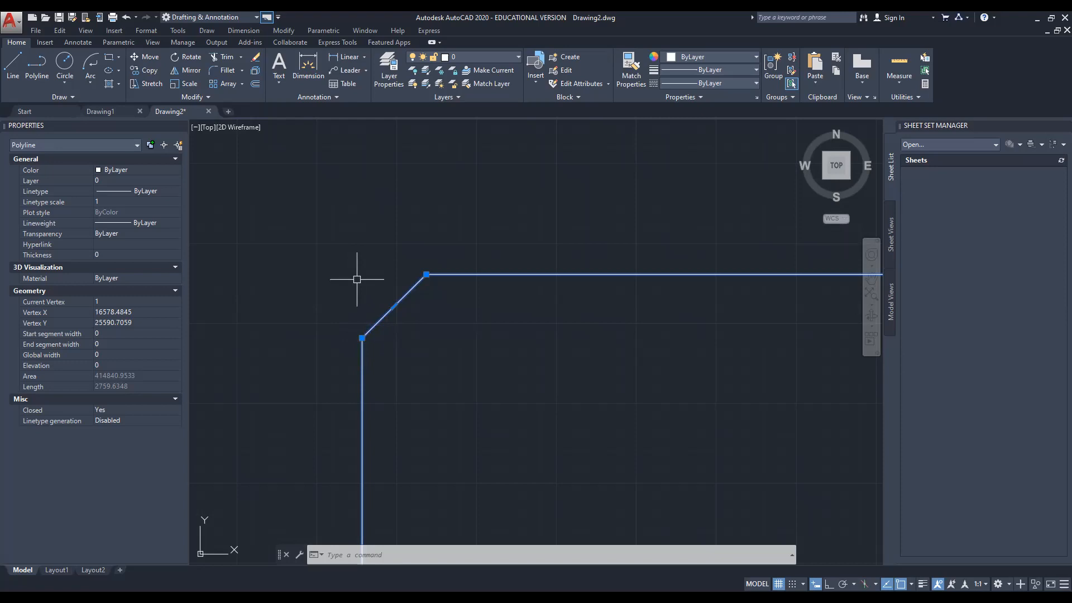
scroll(357, 279, "down", 8)
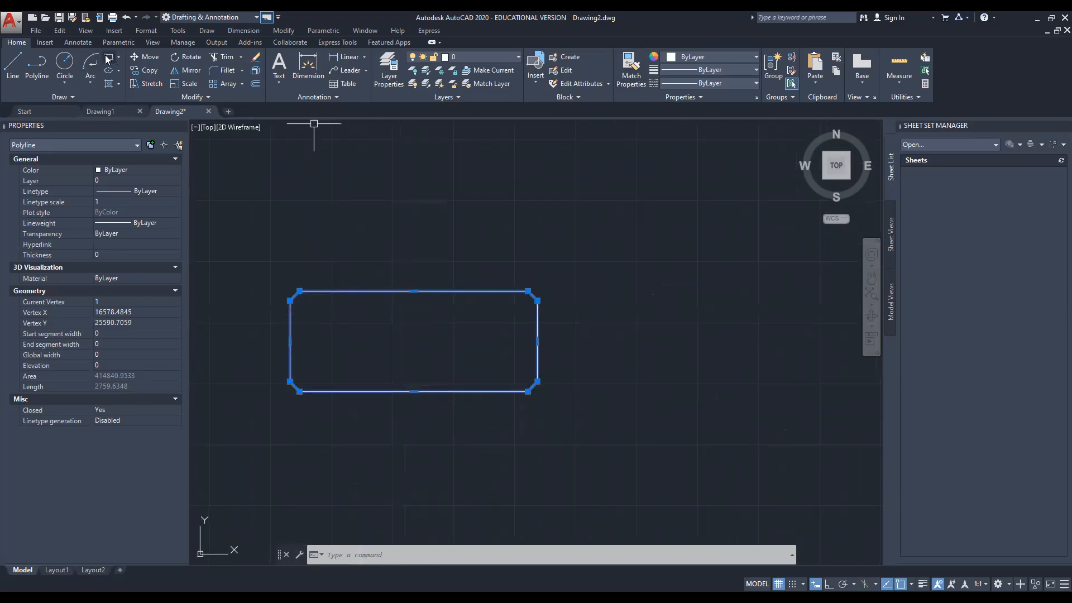
Draw a rectangle with a fillet radius of 60 to the right of the chamfered rectangle.
left_click(109, 58)
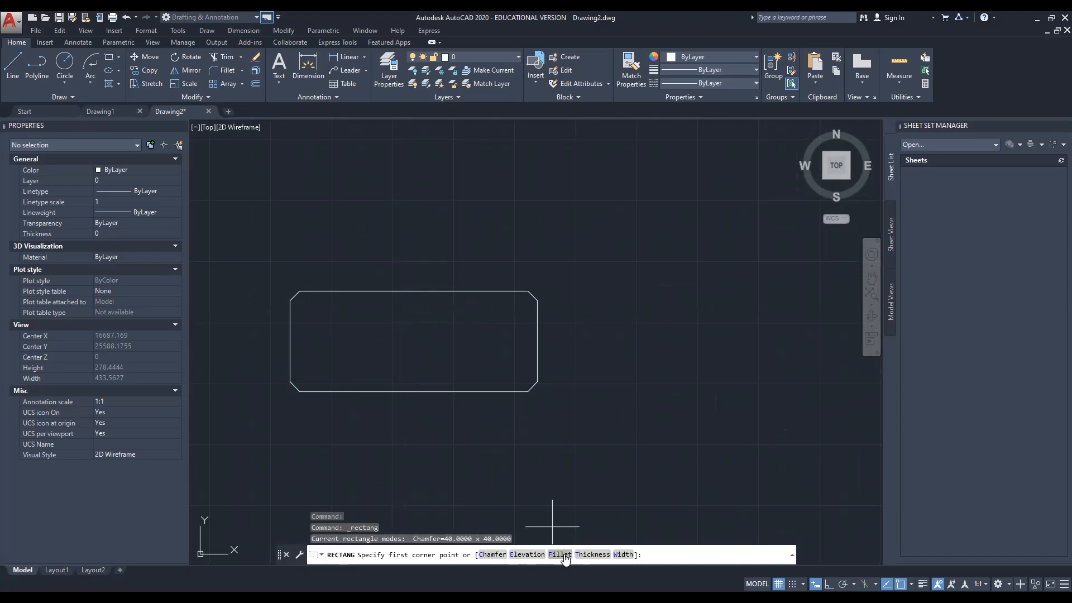
middle_click_drag(644, 411, 575, 414)
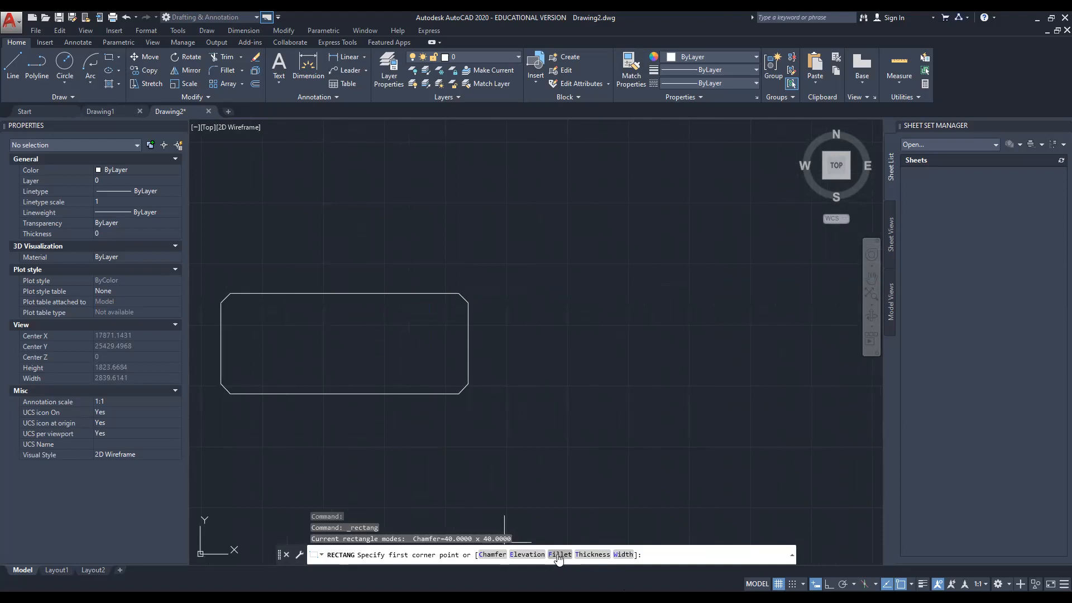
left_click(559, 554)
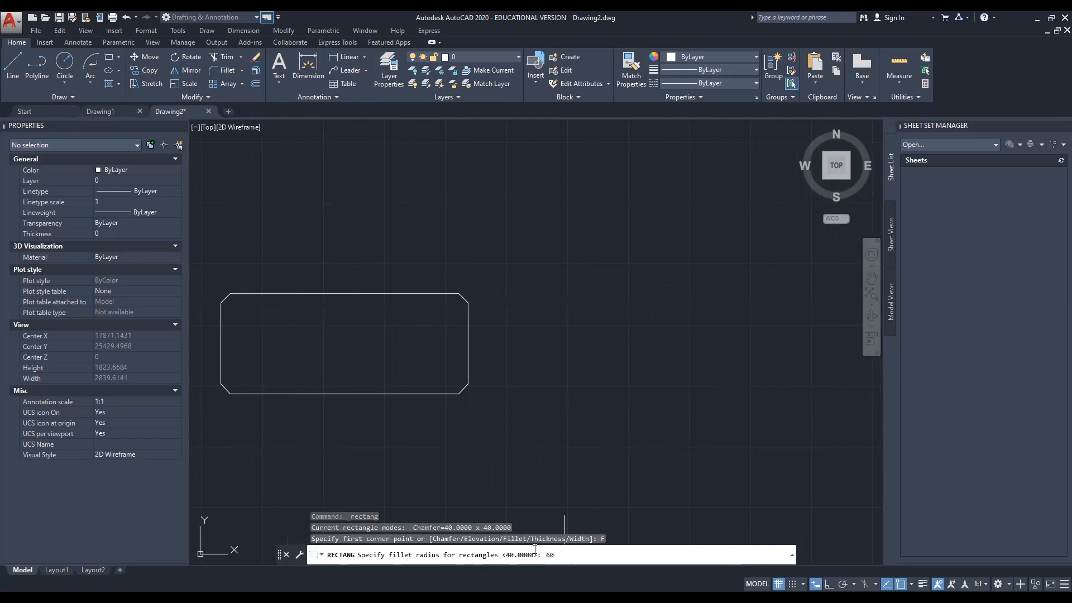
middle_click_drag(602, 382, 428, 411)
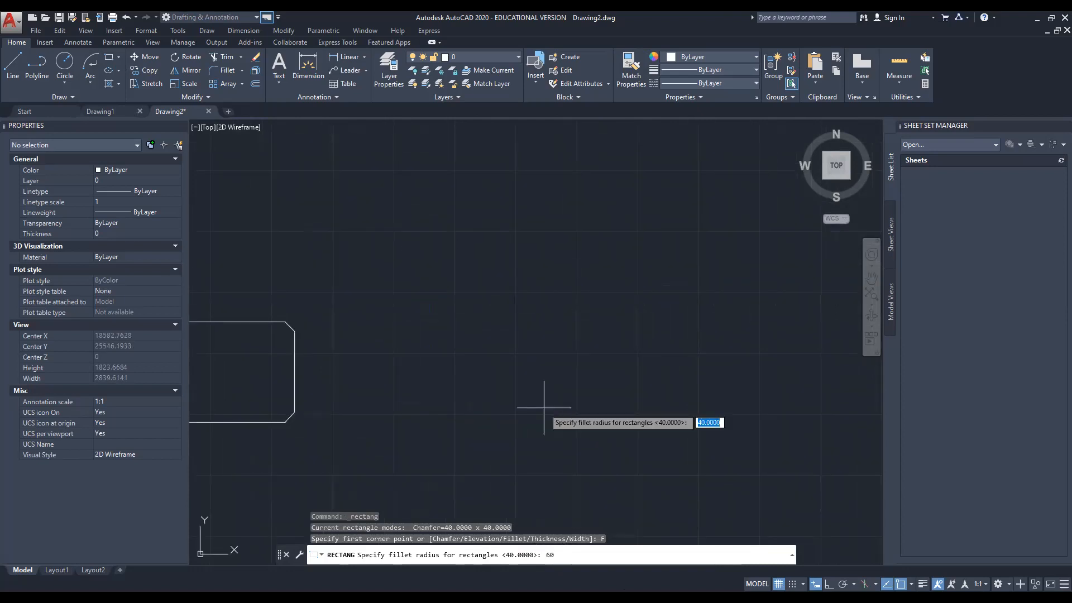
key("Return")
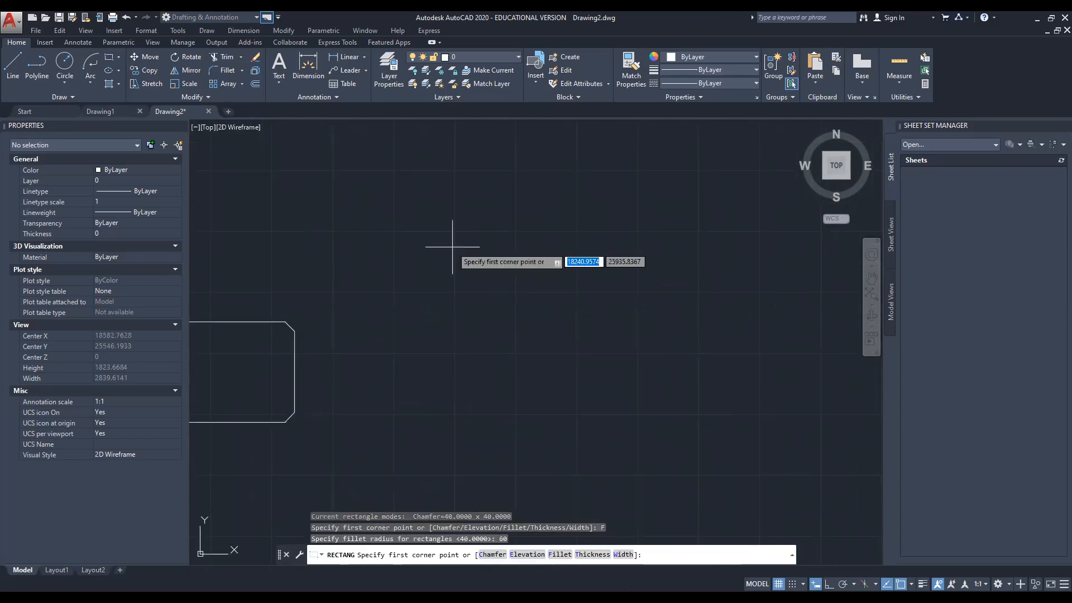
left_click(430, 291)
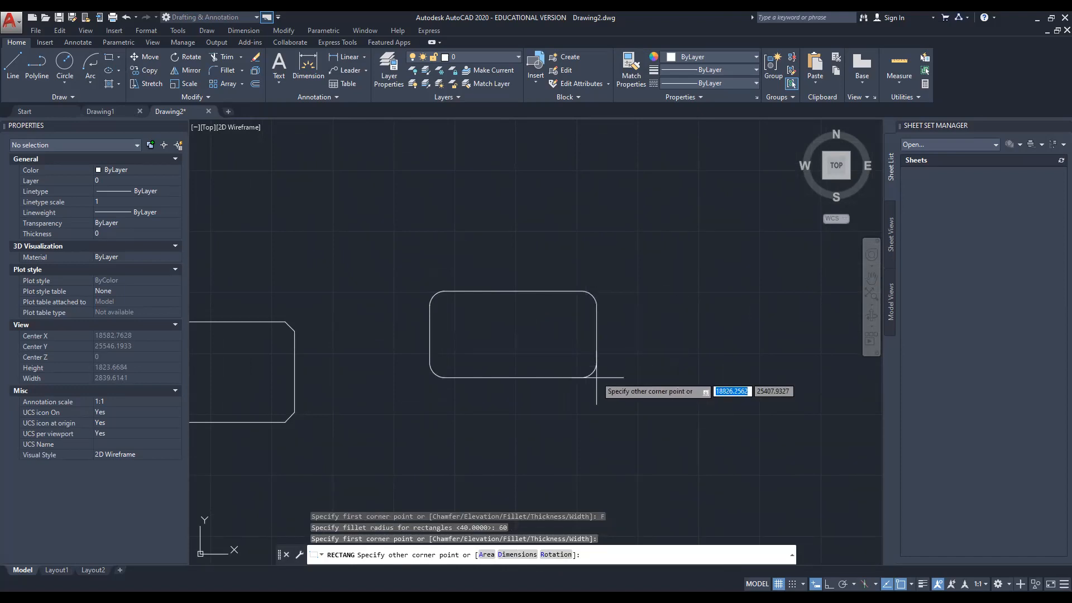
left_click(598, 410)
Examine the rounded corners of the filleted rectangle and compare it with the chamfered one.
scroll(430, 293, "up", 2)
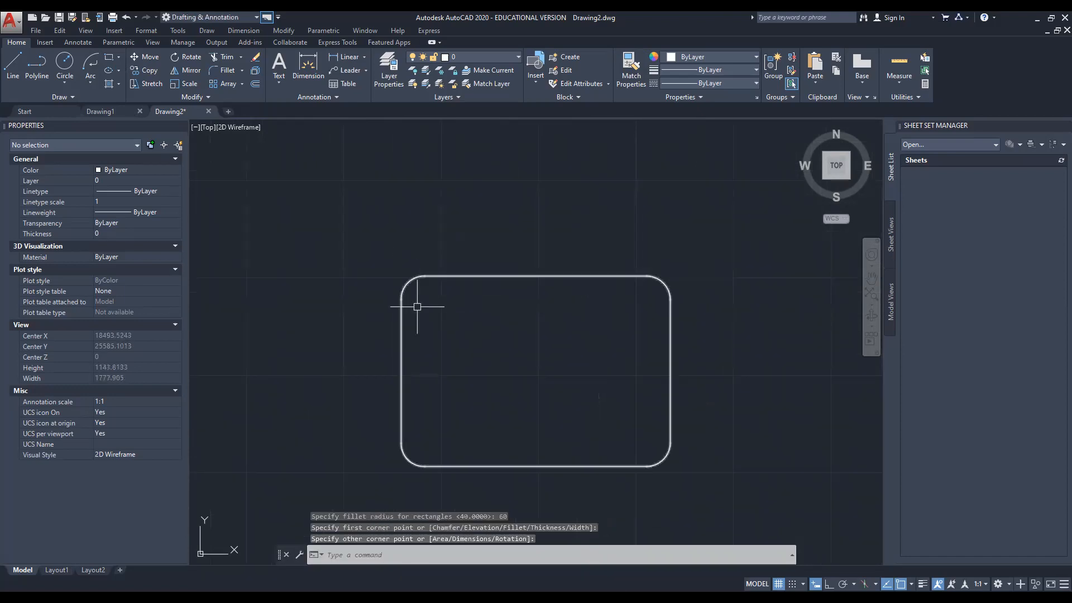
scroll(411, 296, "up", 4)
scroll(593, 291, "down", 4)
middle_click_drag(653, 318, 618, 313)
middle_click_drag(519, 320, 447, 293)
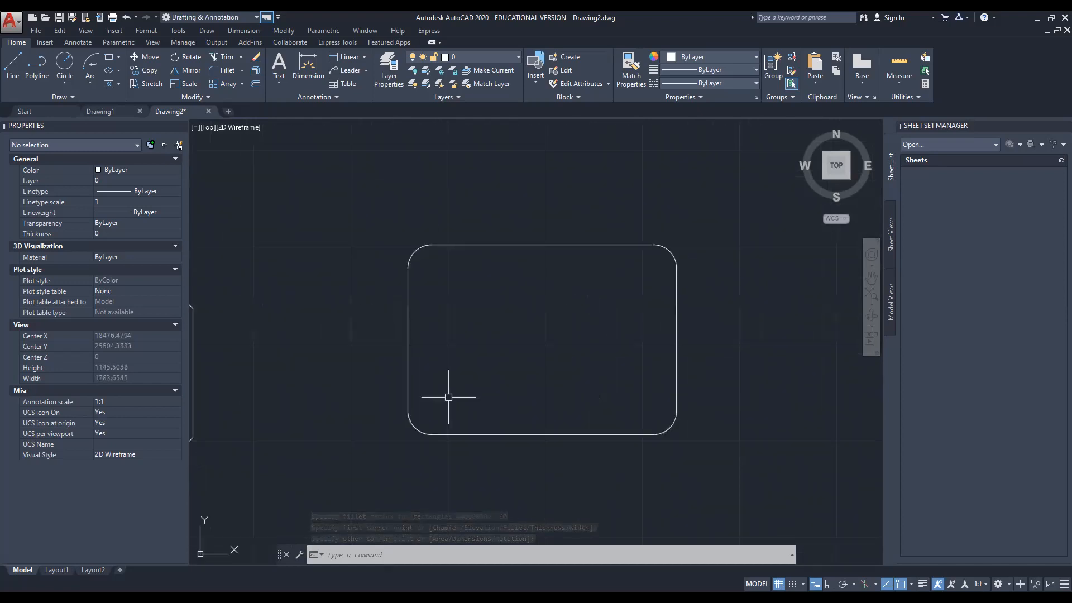
middle_click_drag(548, 319, 538, 328)
scroll(538, 328, "down", 6)
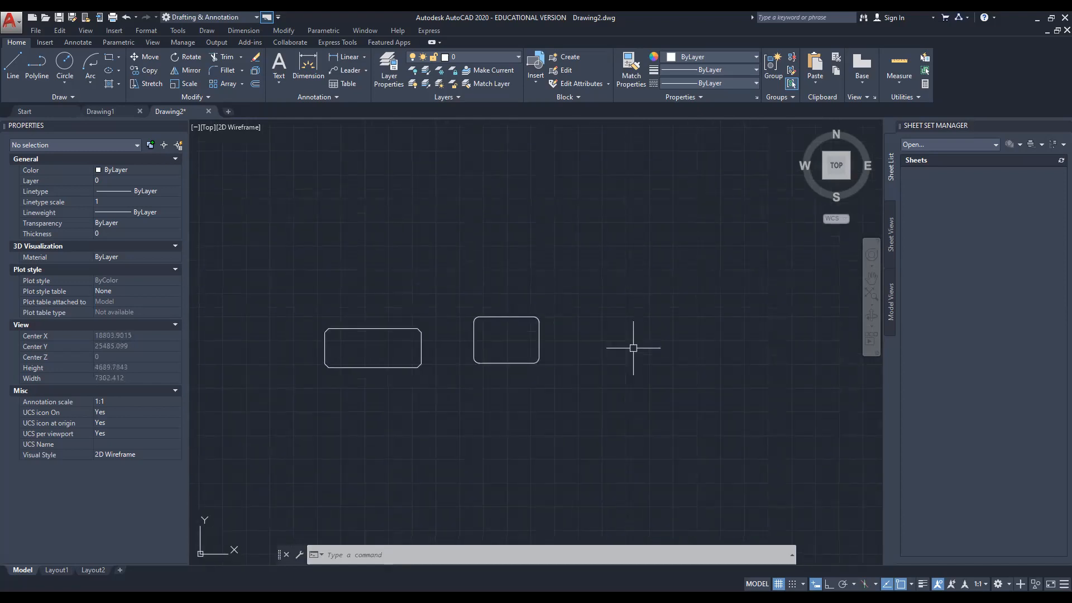
Draw a rectangle with a line width of 80 to the right of the filleted rectangle.
left_click(117, 59)
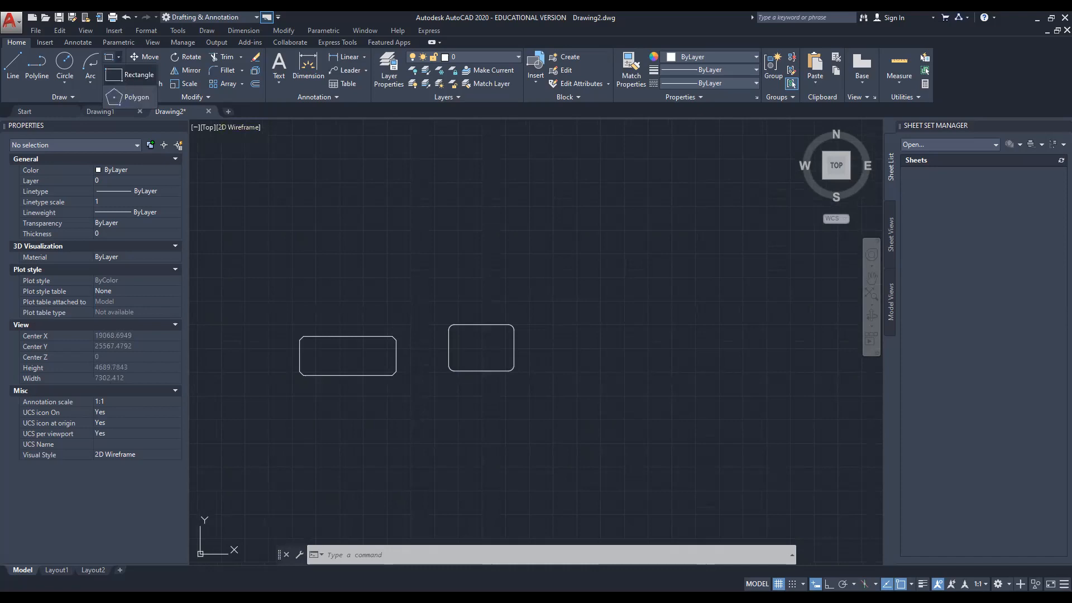
left_click(124, 78)
middle_click_drag(596, 376, 581, 378)
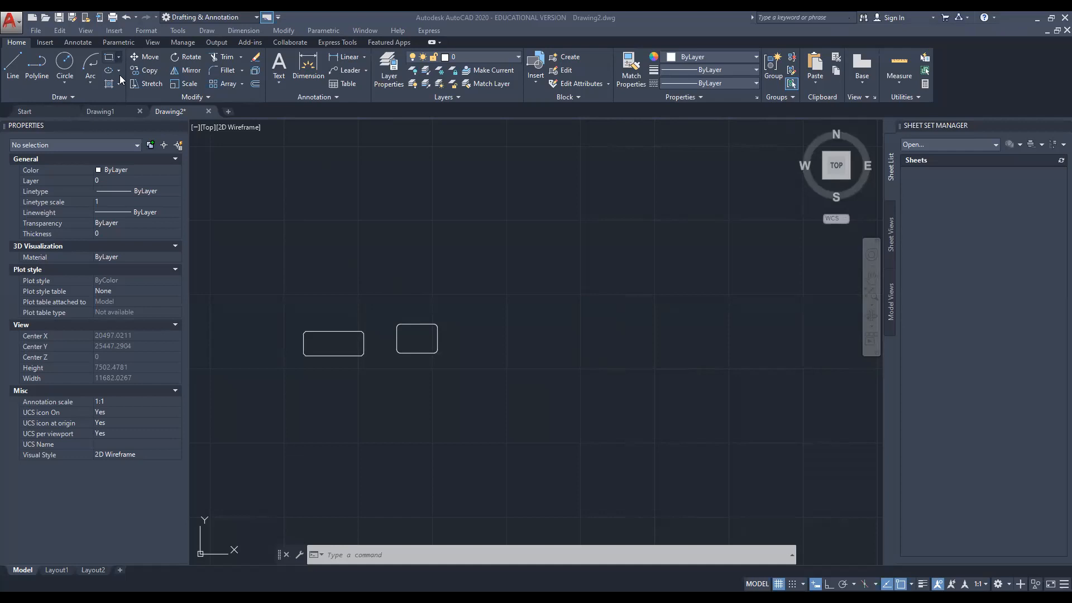
left_click(109, 57)
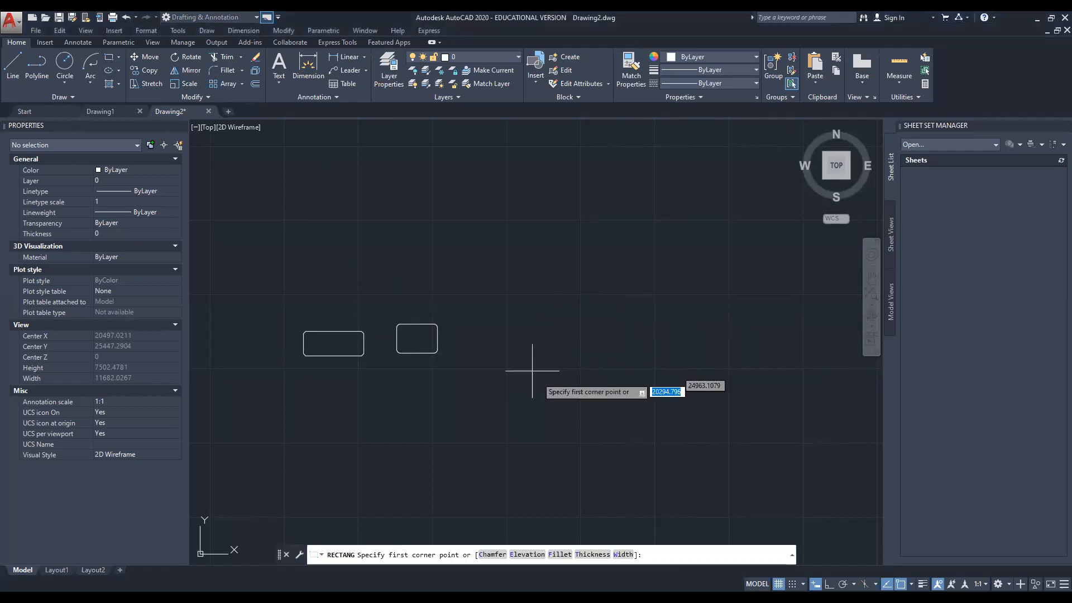
middle_click_drag(575, 415, 555, 410)
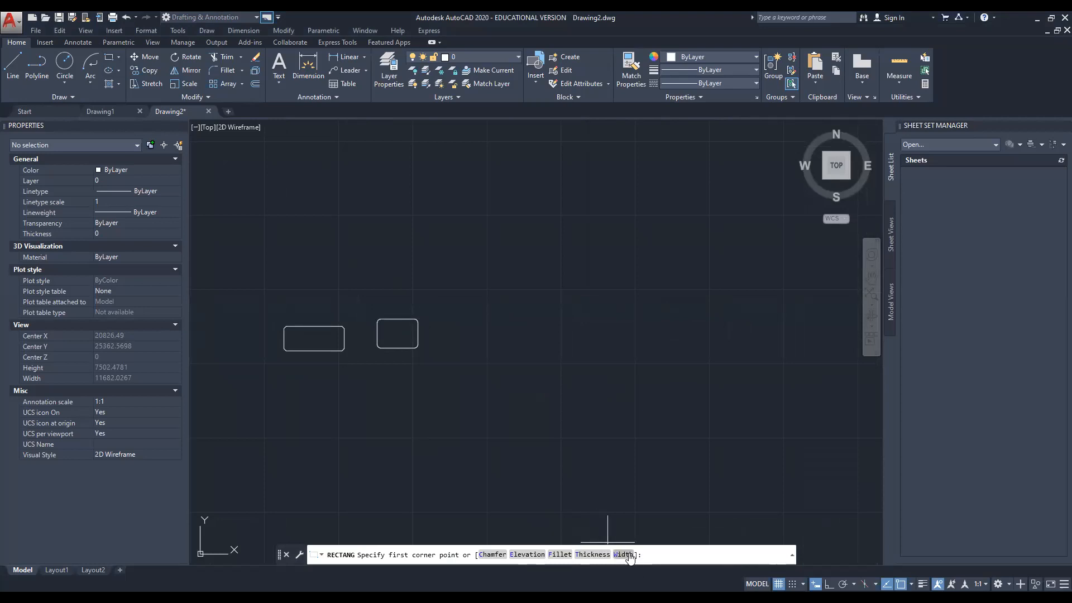
middle_click_drag(467, 345, 465, 347)
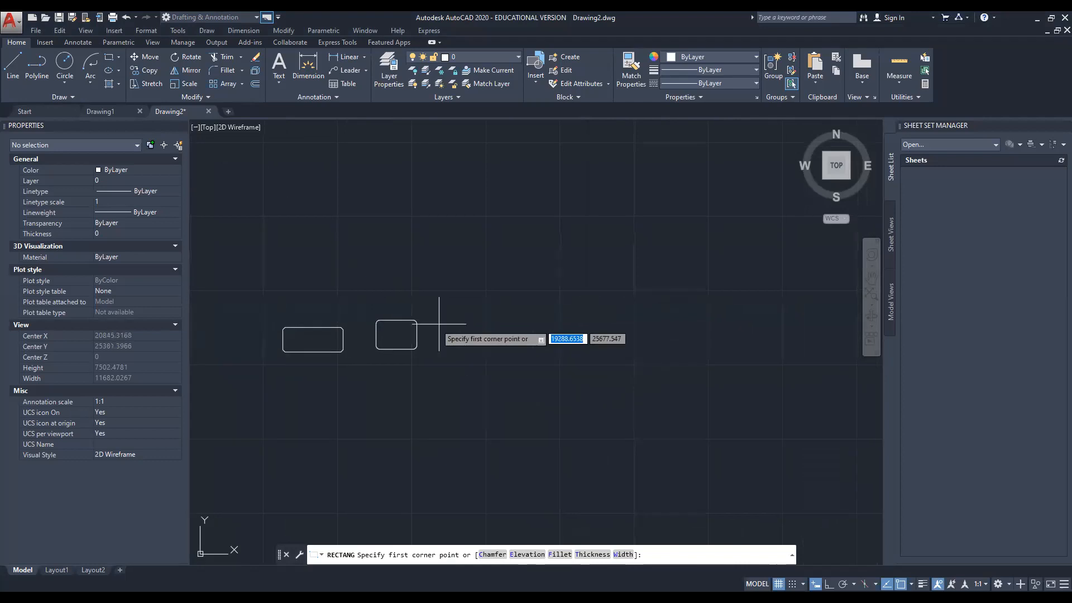
scroll(388, 353, "up", 10)
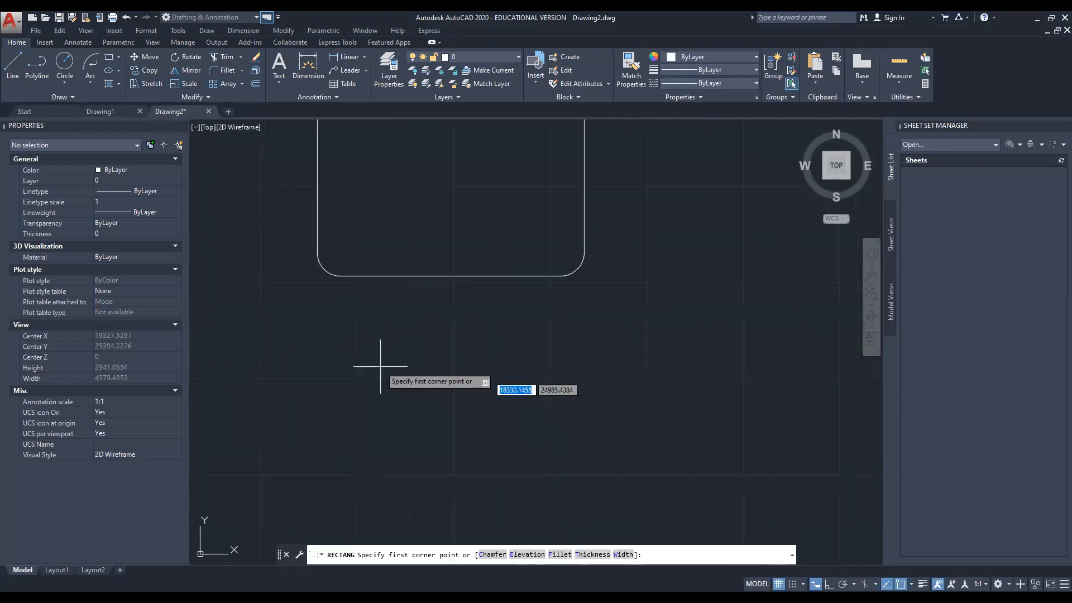
scroll(447, 351, "down", 8)
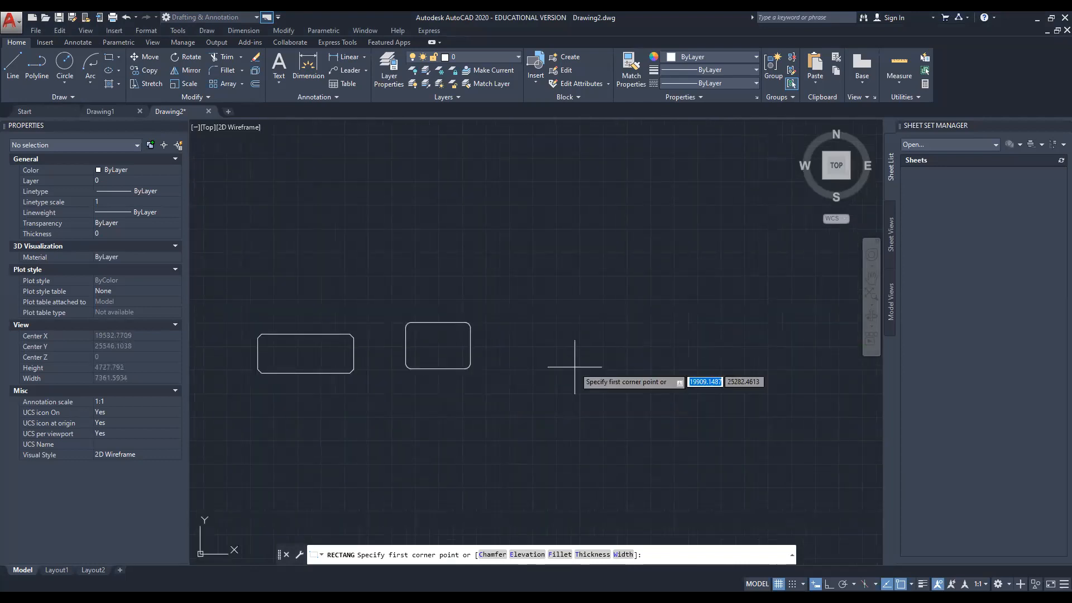
left_click(623, 555)
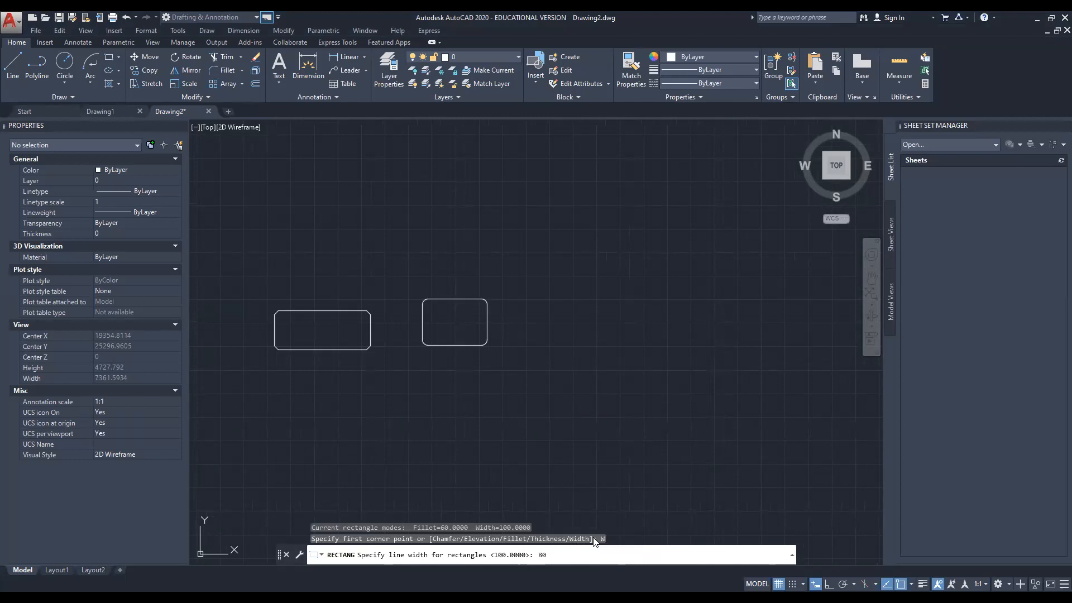
key("Return")
left_click(538, 289)
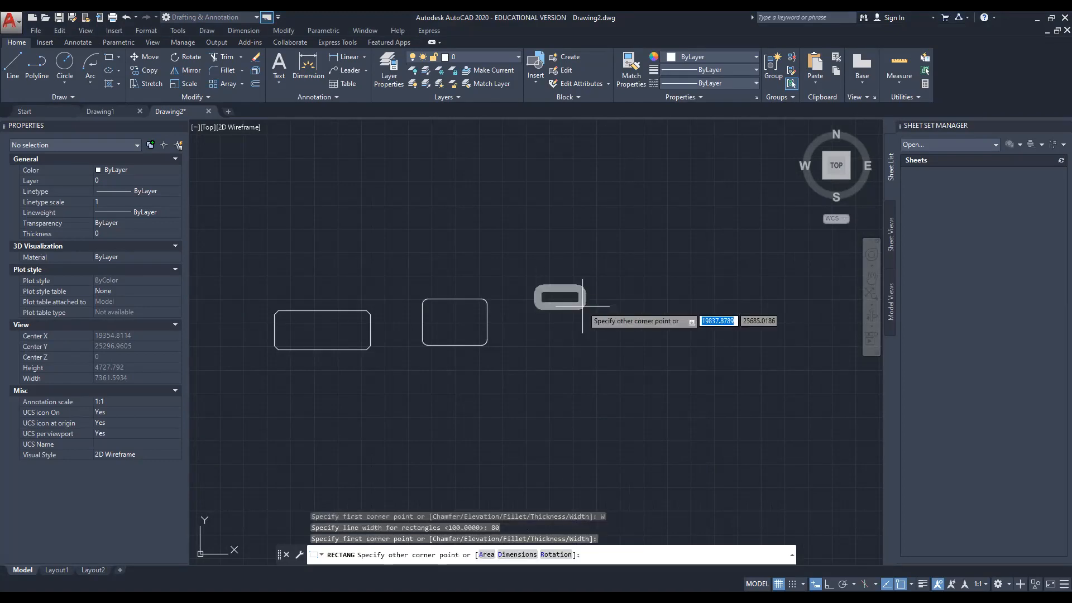
middle_click_drag(706, 375, 654, 374)
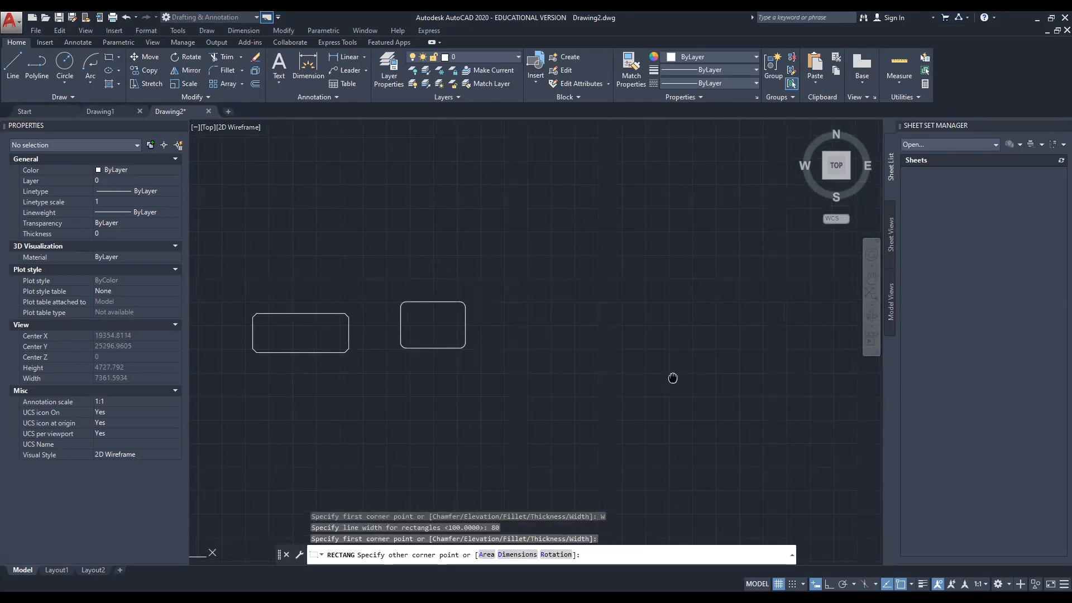
left_click(704, 377)
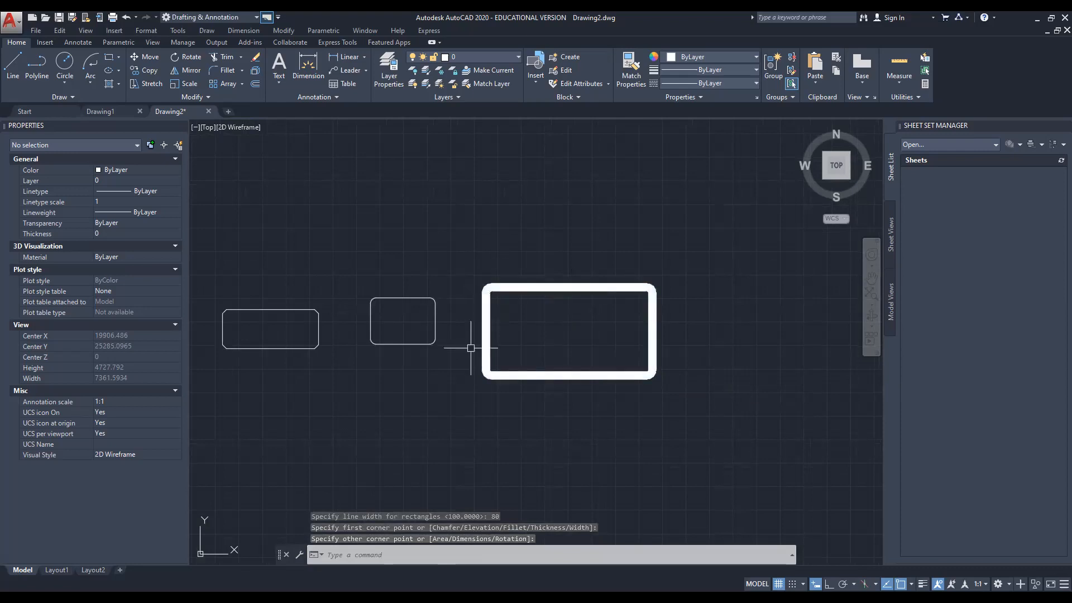
Examine the thick outline and rounded corners of the wide-line rectangle beside the thin filleted one.
scroll(425, 338, "down", 8)
scroll(441, 340, "up", 8)
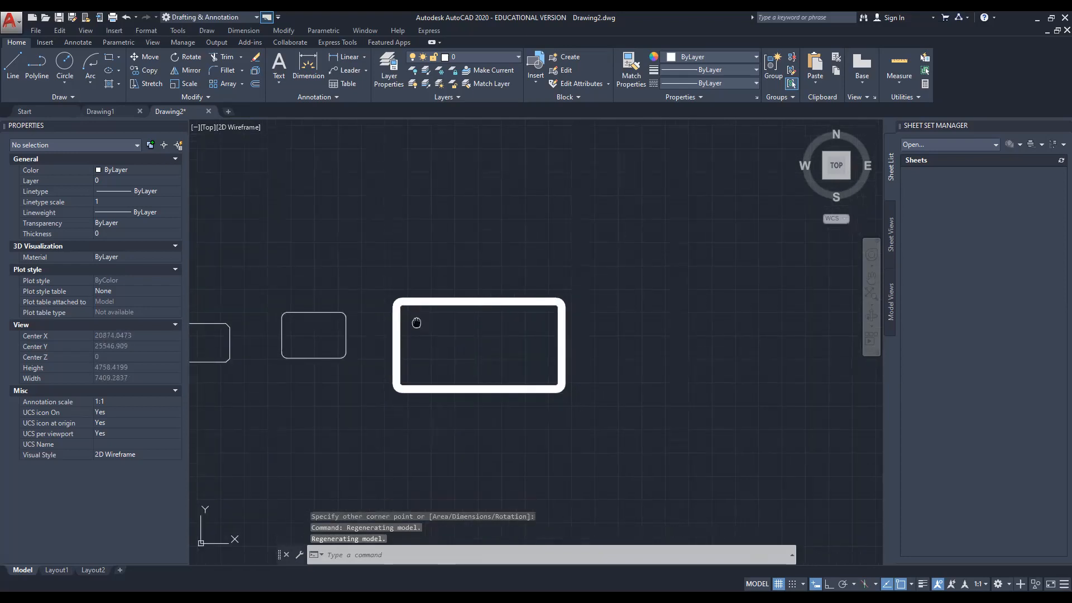
scroll(446, 315, "up", 4)
scroll(525, 327, "down", 4)
scroll(519, 306, "up", 4)
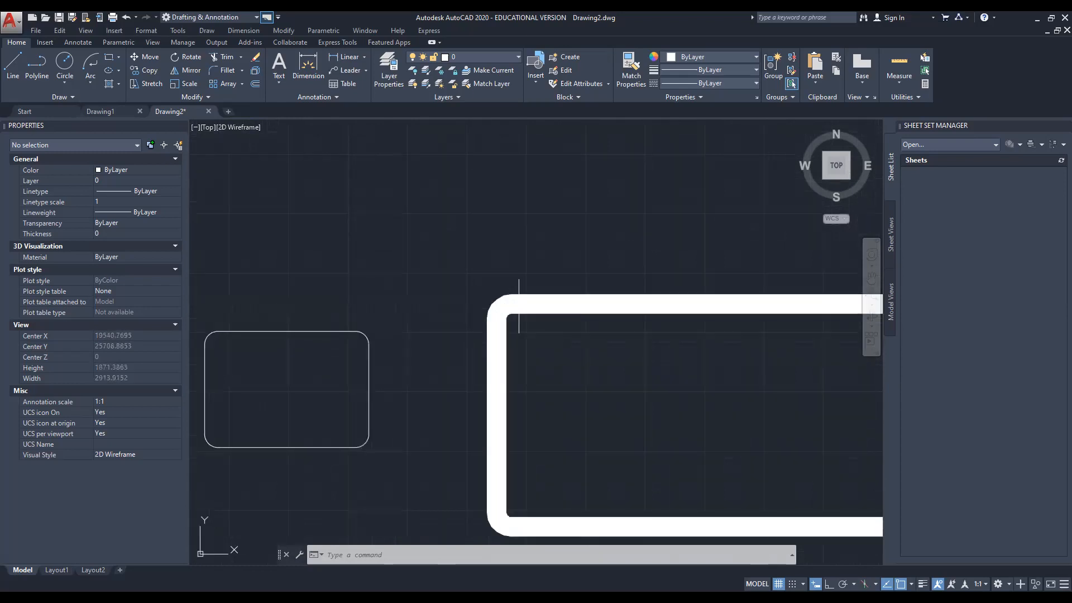
scroll(423, 390, "down", 4)
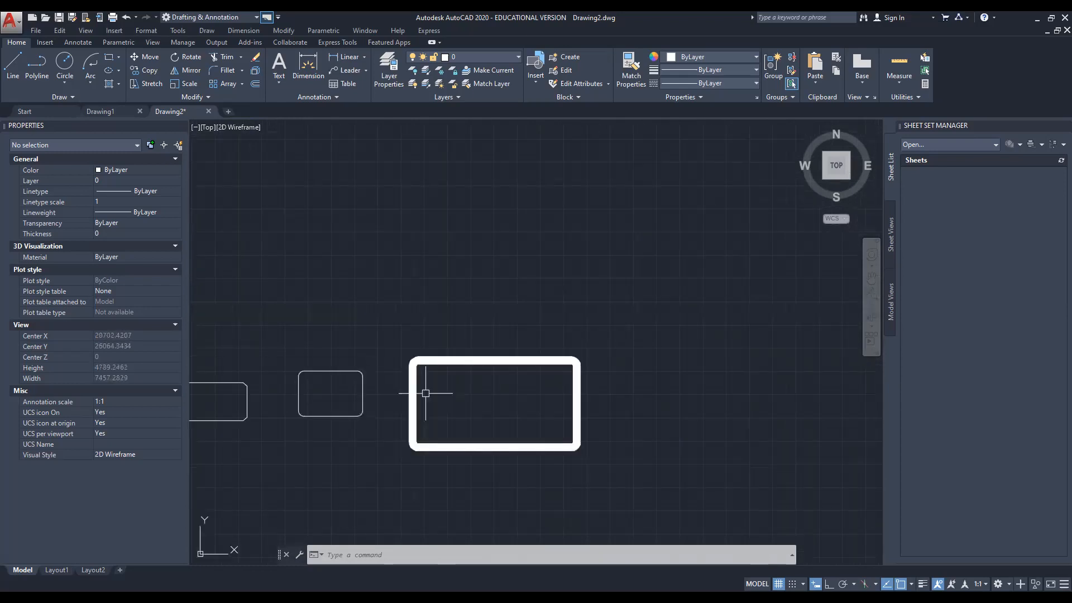
middle_click_drag(585, 379, 542, 380)
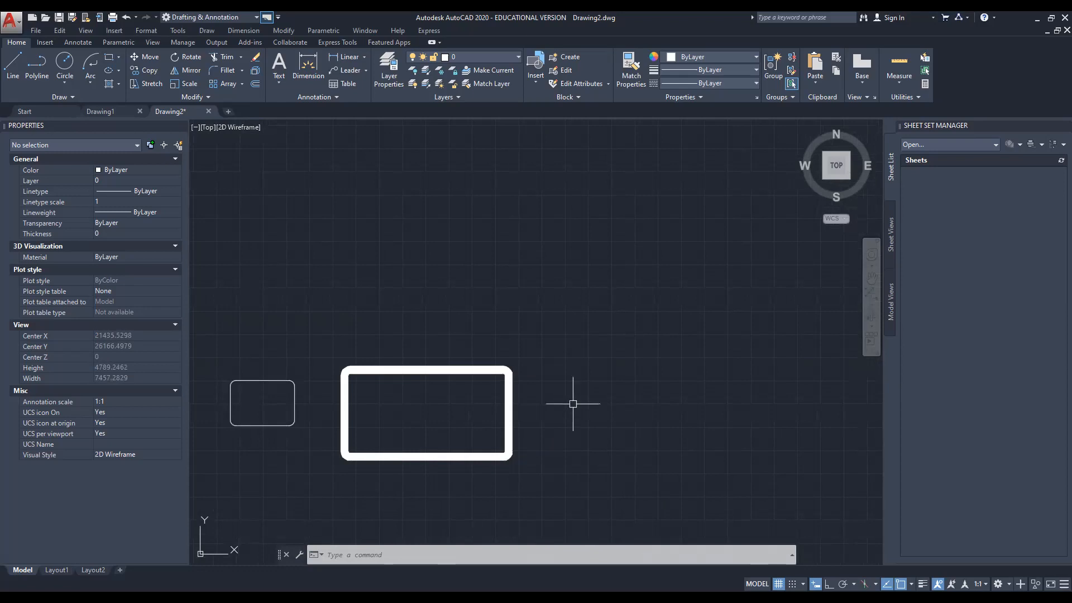
Draw another rectangle with the current fillet and line width settings, above the existing thick-outlined one.
left_click(108, 57)
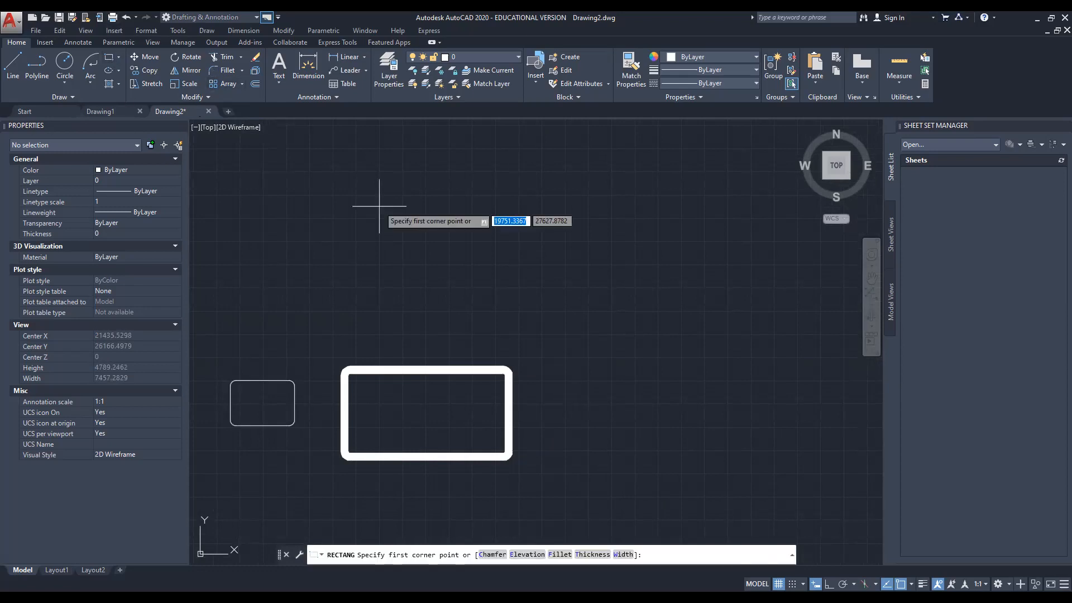
middle_click_drag(431, 118, 426, 193)
left_click(419, 193)
left_click(574, 250)
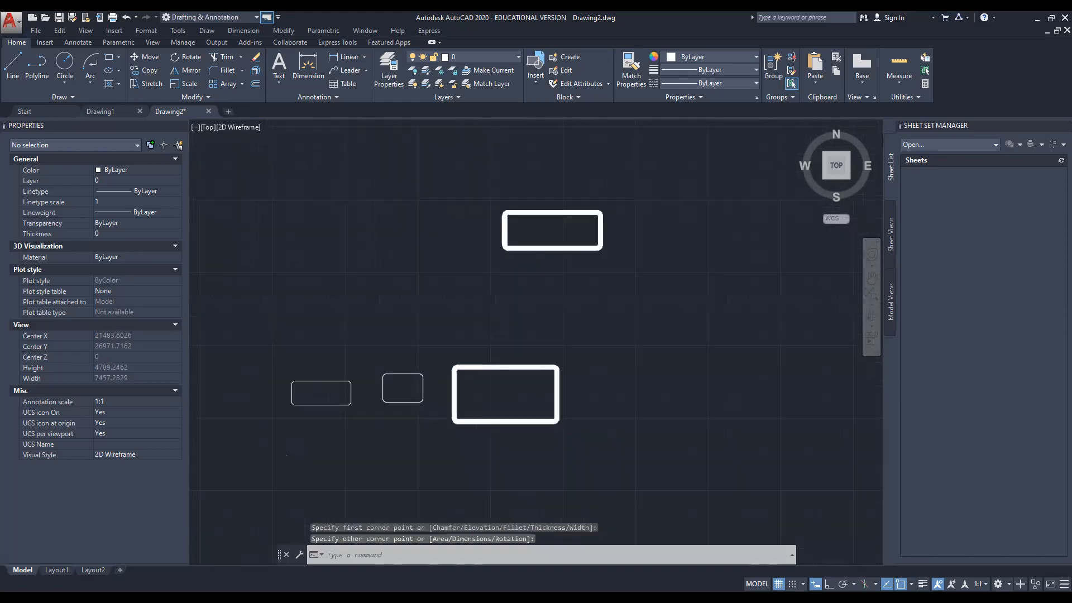
Examine the two thick-outlined rectangles and compare their line width and rounded corners.
scroll(551, 293, "down", 4)
scroll(546, 275, "up", 6)
middle_click_drag(617, 362, 594, 298)
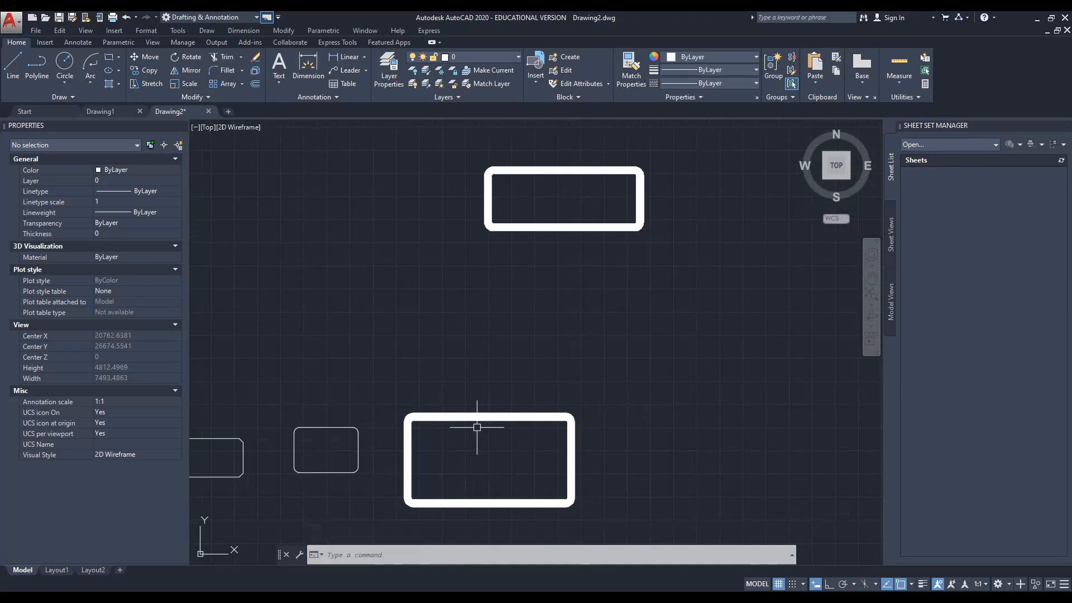
middle_click_drag(484, 269, 550, 365)
scroll(696, 278, "up", 5)
scroll(692, 279, "down", 5)
middle_click_drag(739, 318, 679, 310)
middle_click_drag(598, 296, 540, 291)
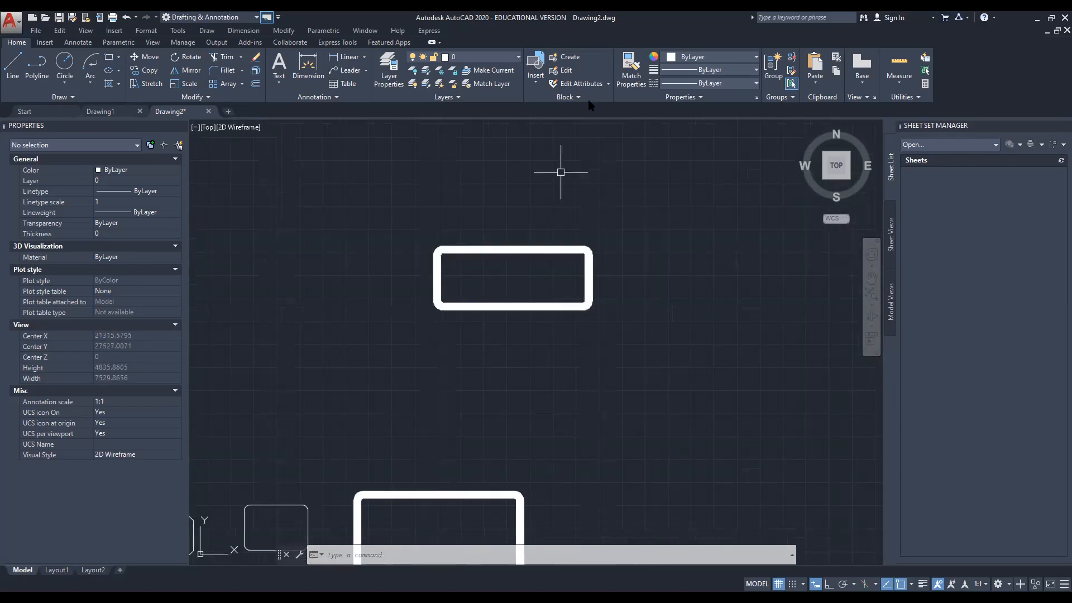
middle_click_drag(555, 401, 554, 344)
scroll(553, 334, "down", 2)
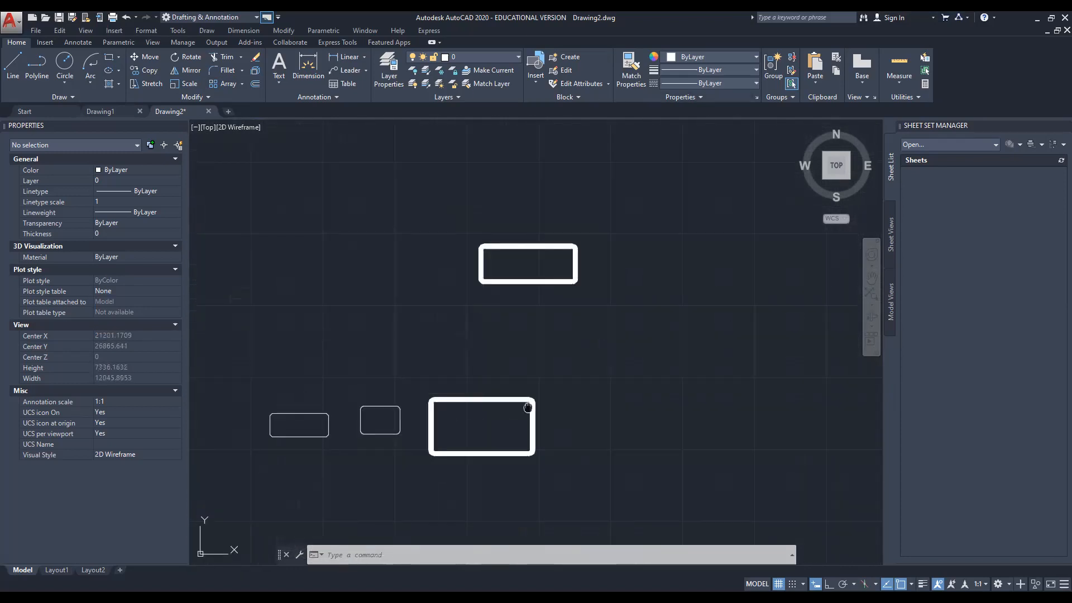
middle_click_drag(528, 408, 471, 442)
middle_click_drag(545, 424, 528, 423)
middle_click_drag(388, 418, 376, 402)
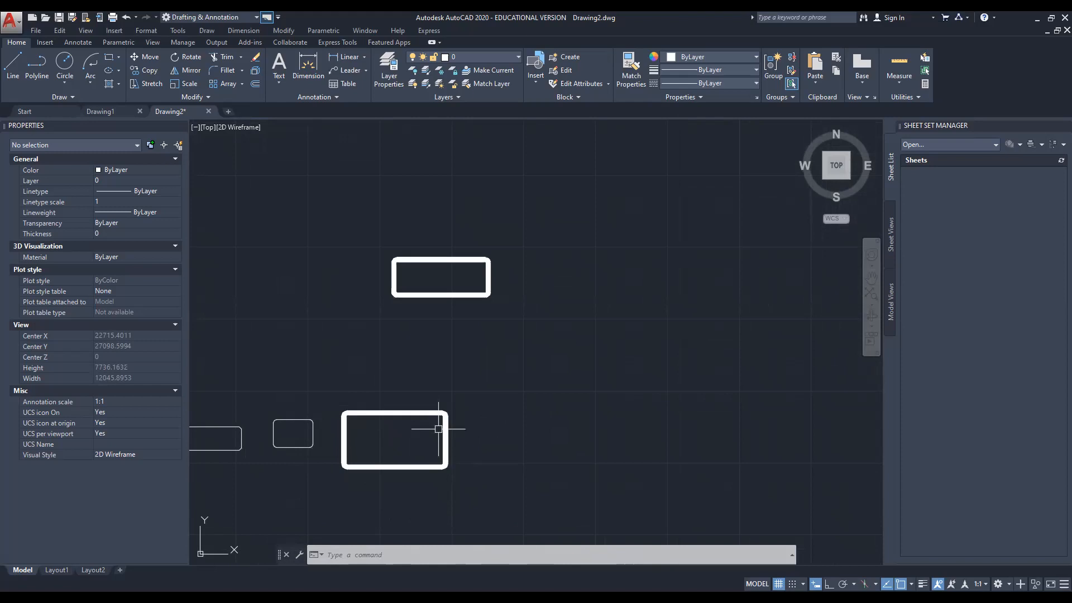
mouse_move(502, 352)
middle_mouse_down()
mouse_move(430, 311)
mouse_move(479, 321)
middle_mouse_up()
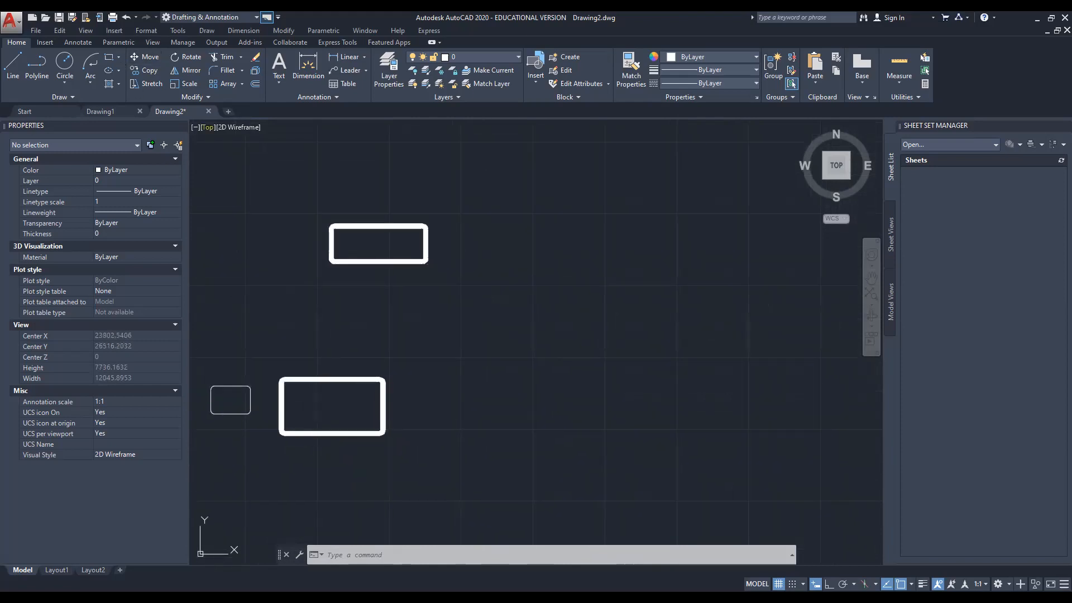
scroll(426, 390, "down", 4)
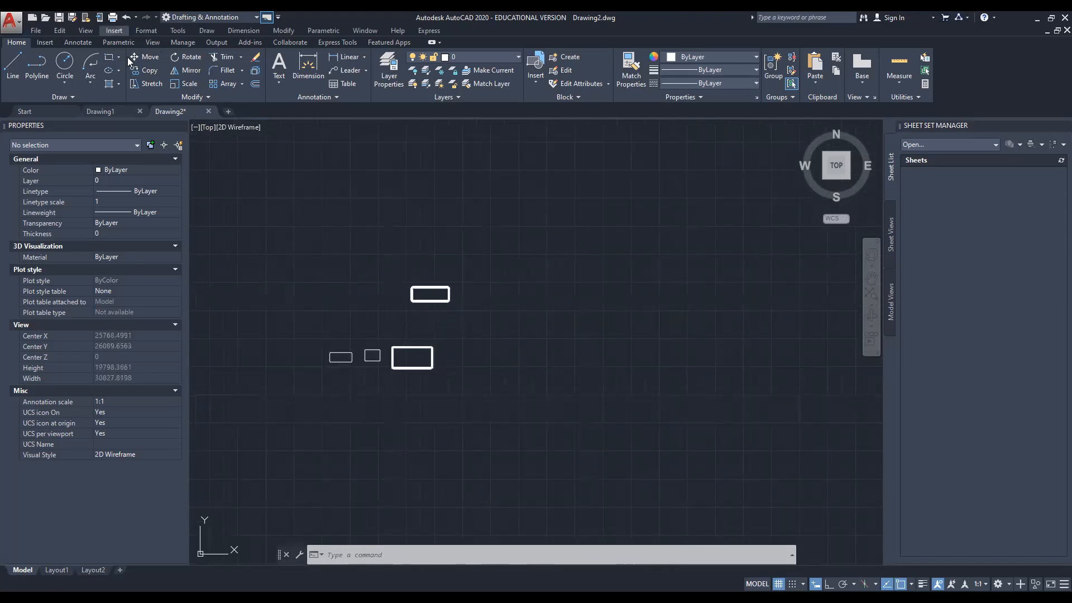
scroll(469, 312, "up", 2)
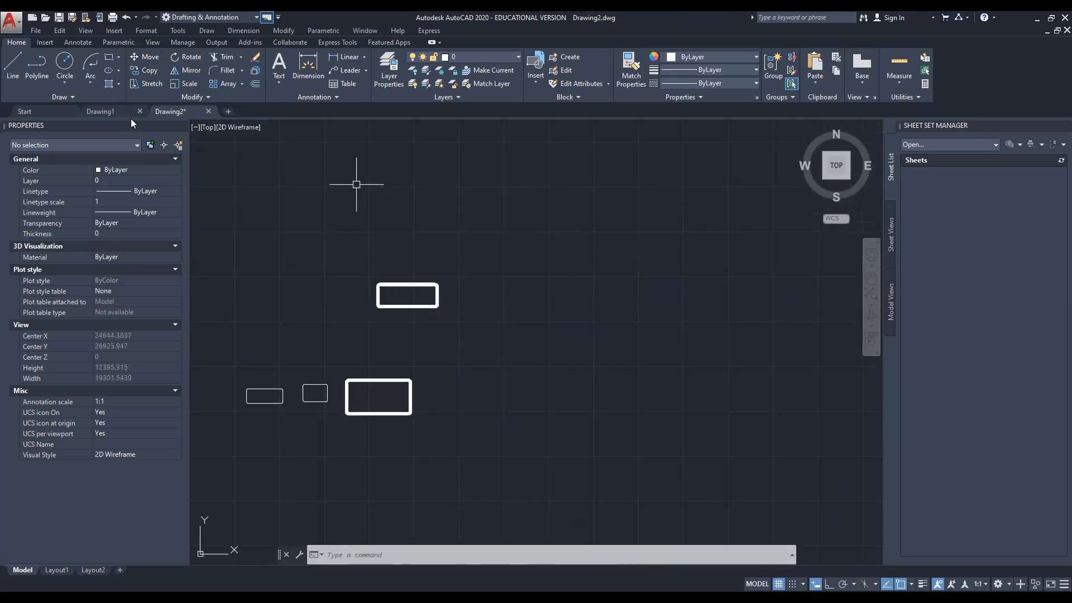
Draw a sharp-cornered rectangle to the right of the thick-outlined ones, with both chamfer distances set to 0.
left_click(111, 60)
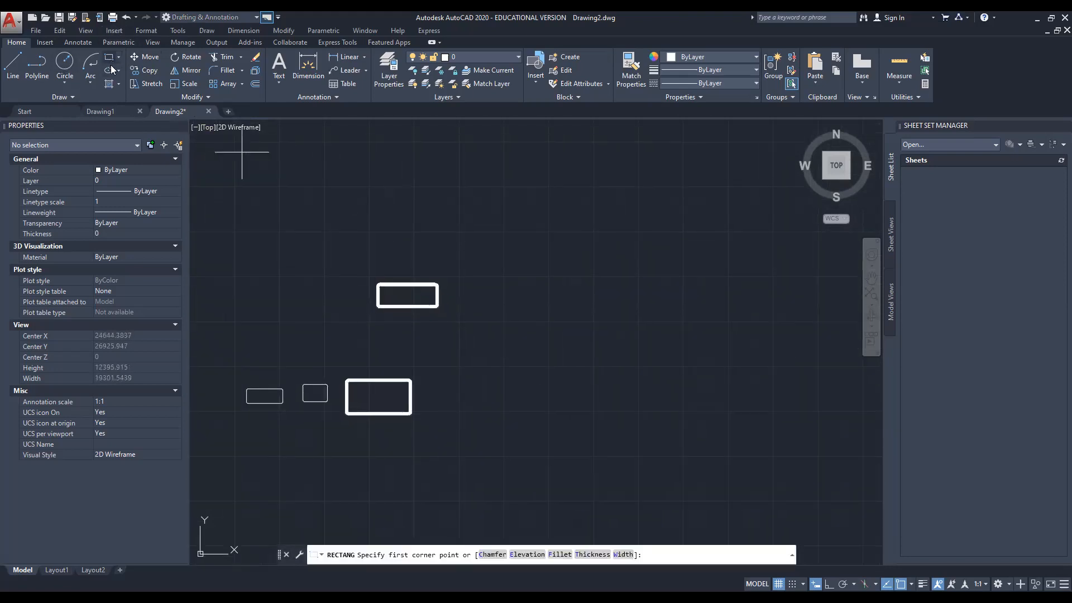
left_click(491, 554)
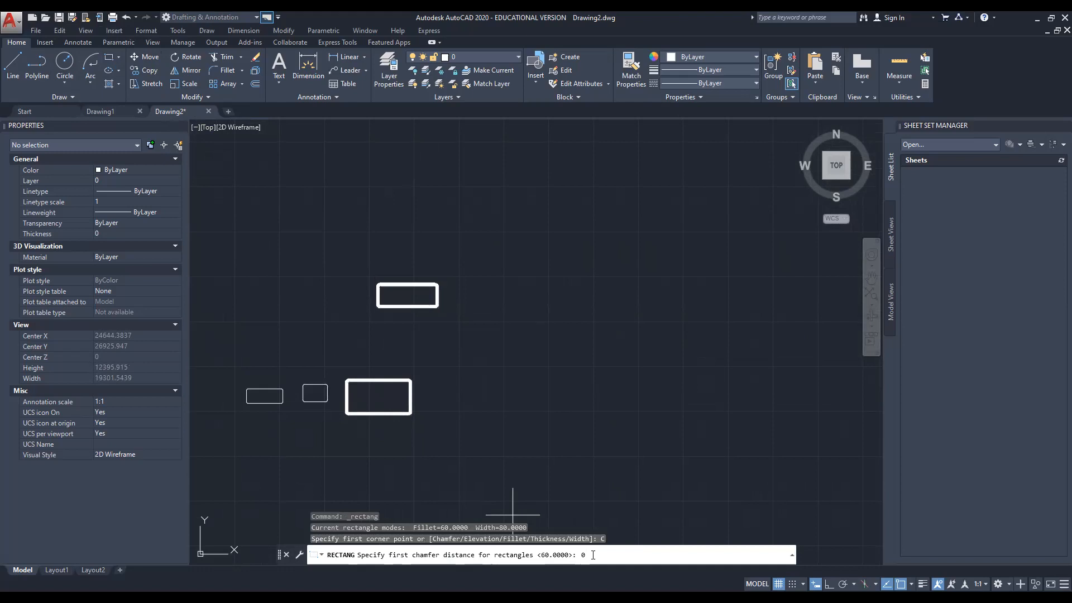
type("0")
key("Return")
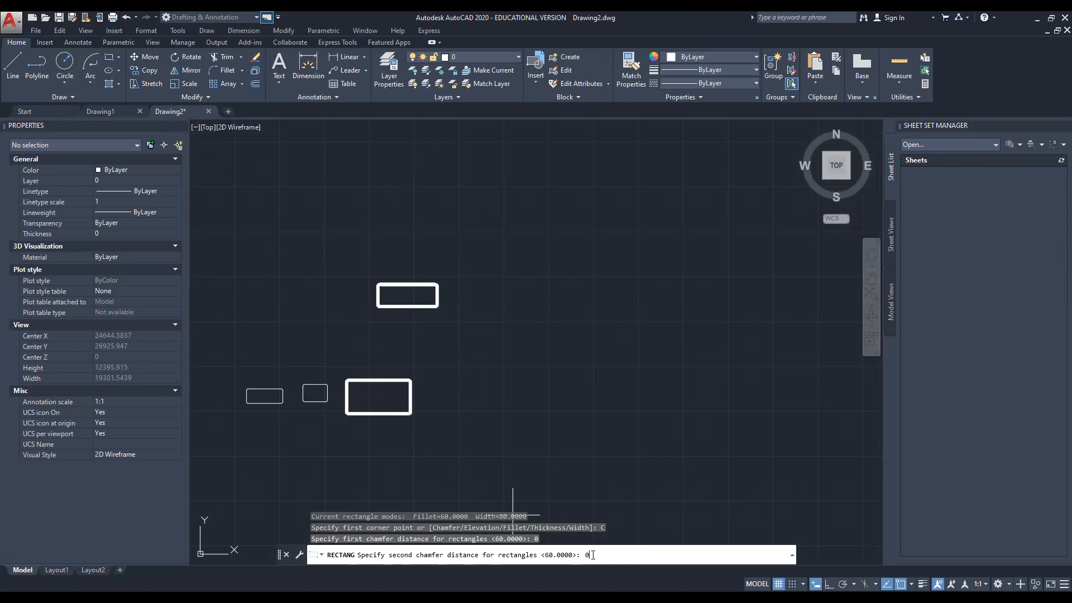
type("0")
key("Return")
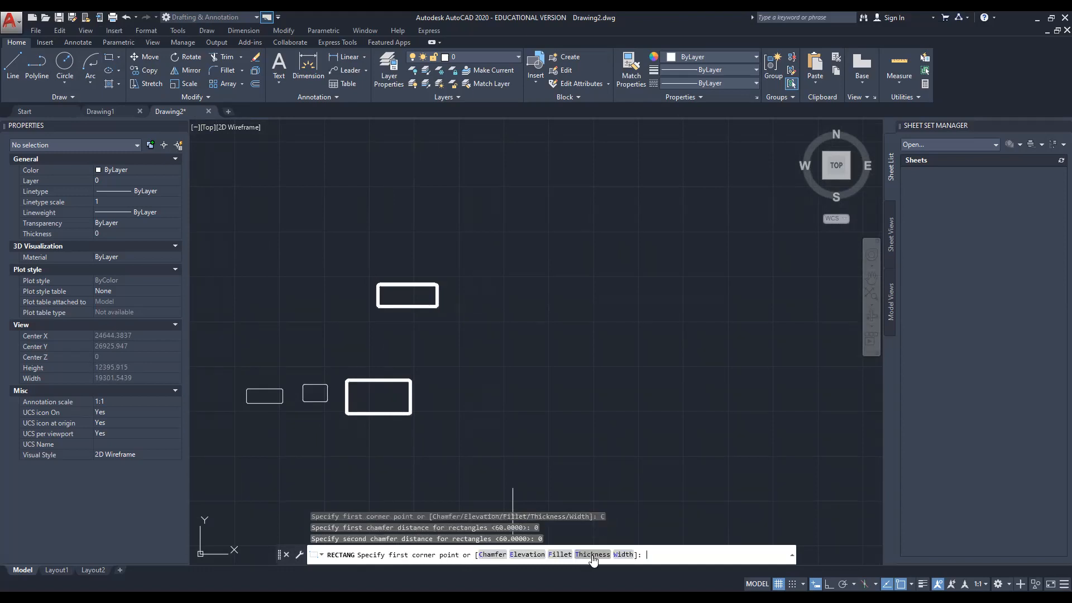
left_click(517, 318)
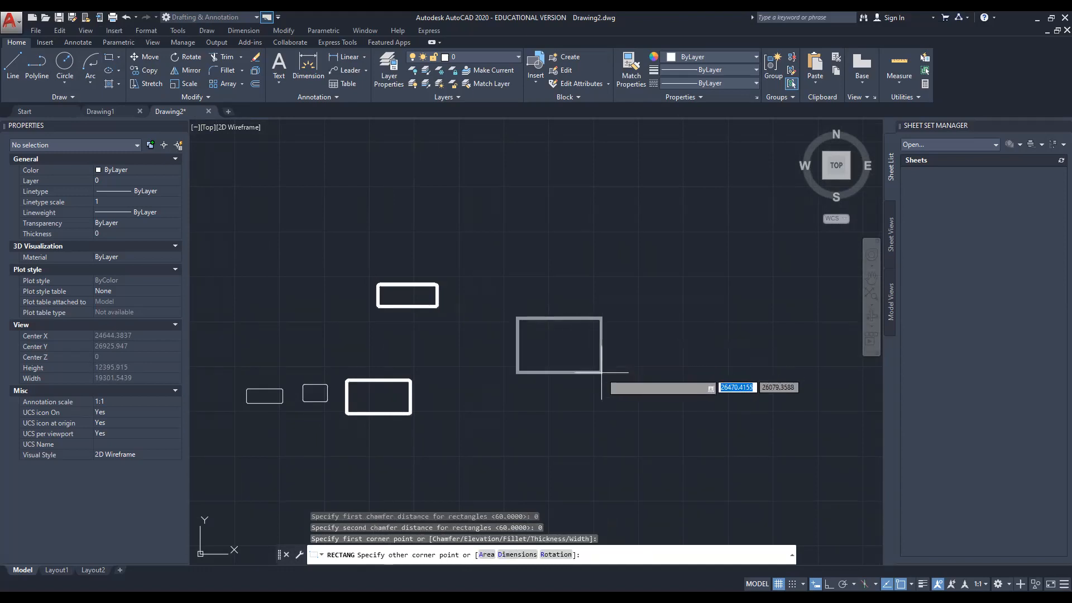
scroll(553, 359, "up", 4)
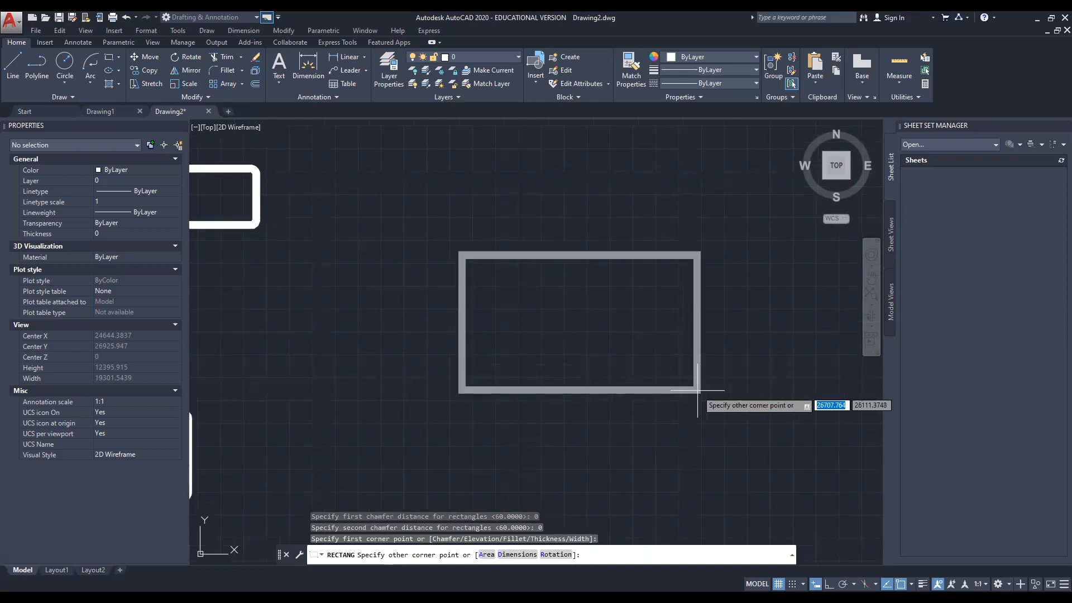
middle_click_drag(697, 390, 617, 395)
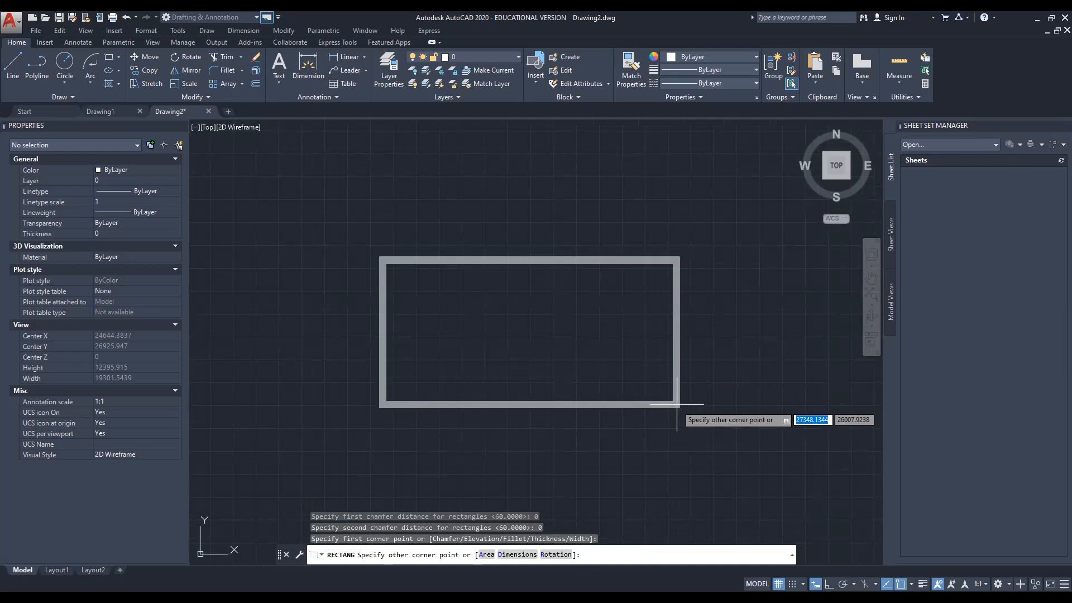
left_click(632, 405)
Draw a thin-lined rectangle with a line width of 0 to the right of the sharp-cornered thick one.
scroll(478, 325, "down", 4)
middle_click_drag(482, 331, 459, 341)
left_click(108, 57)
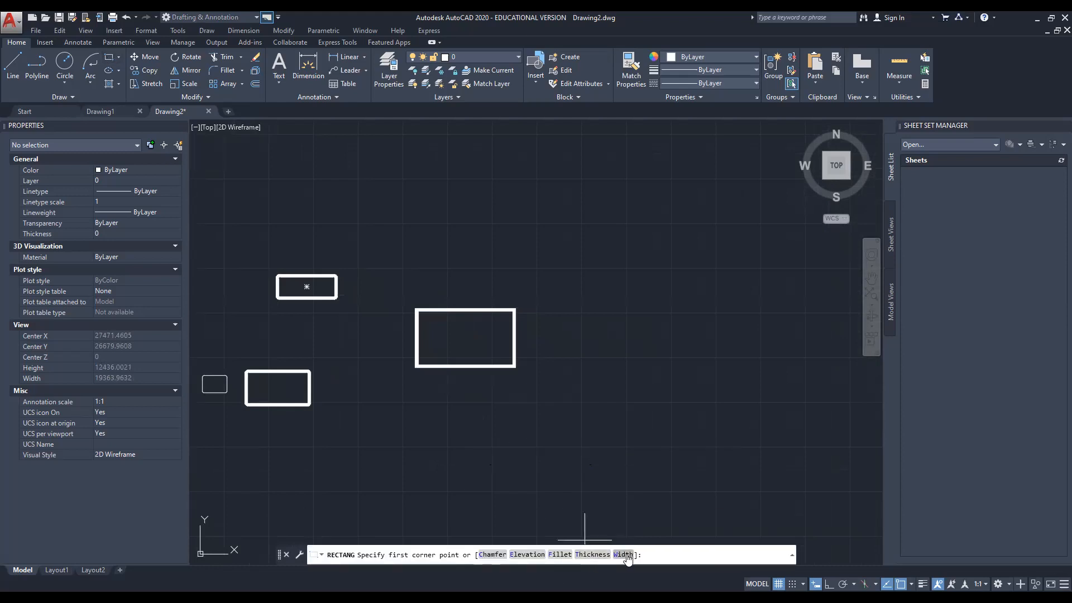
type("w")
key("Return")
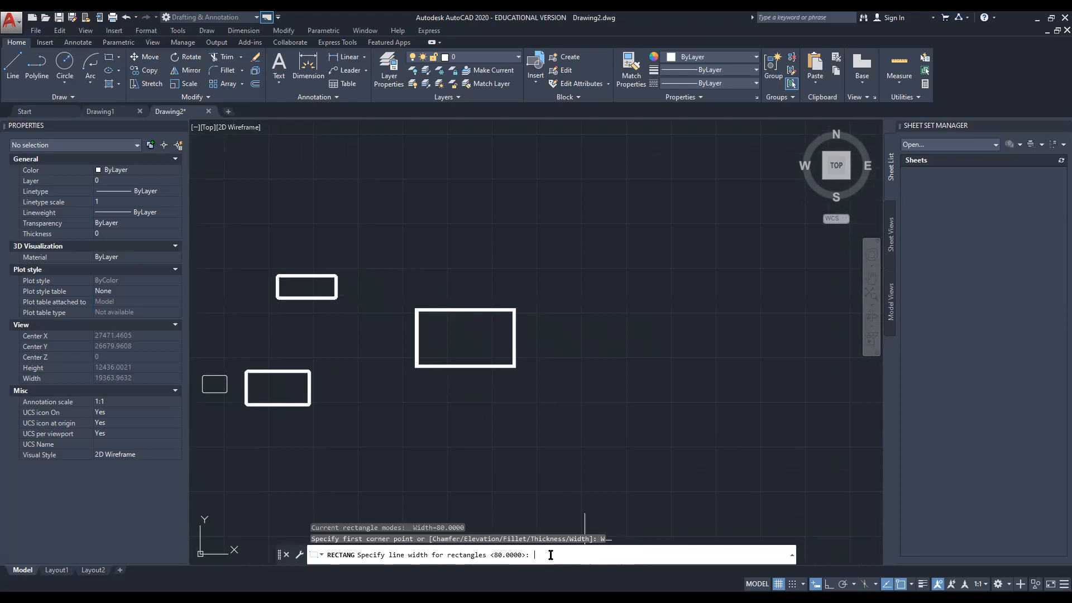
key("Return")
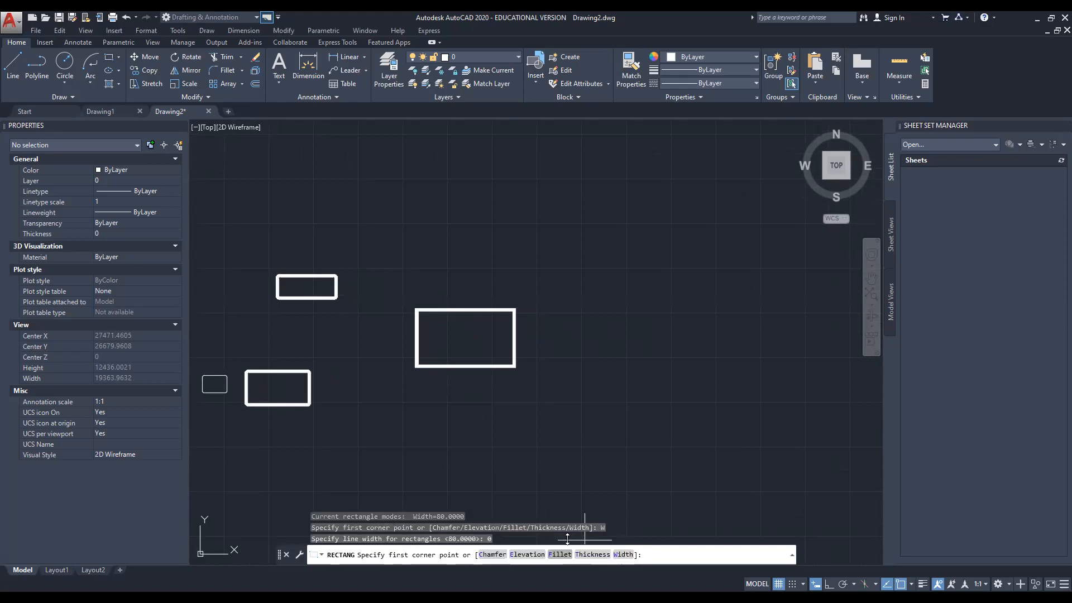
left_click(568, 347)
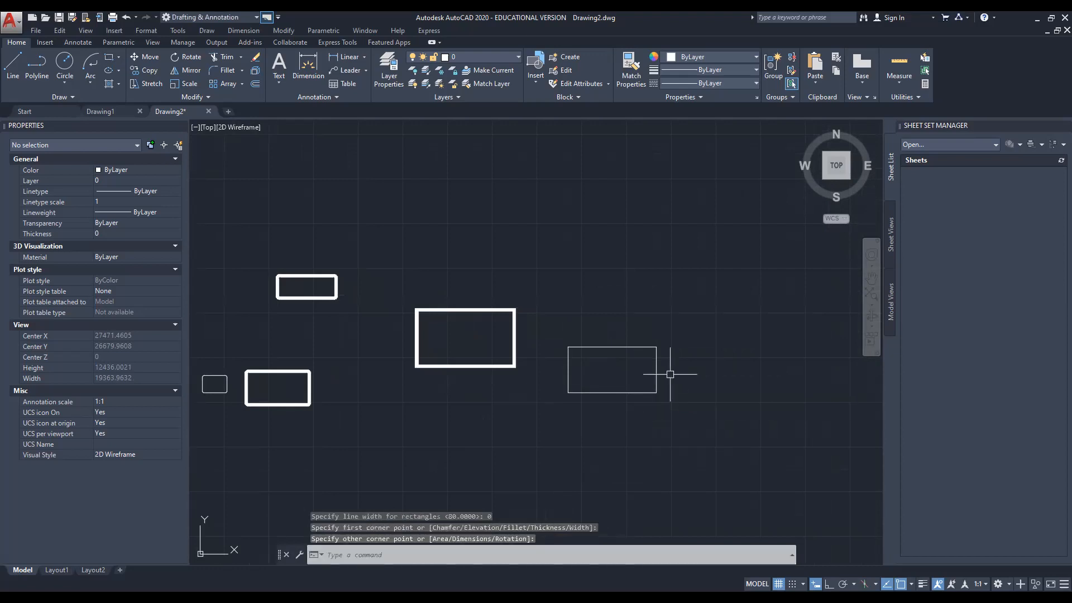
Draw a sharp-cornered rectangle with a fillet radius of 0 to the right of the thin-lined rectangle.
scroll(670, 374, "up", 2)
scroll(637, 360, "up", 2)
scroll(571, 377, "down", 6)
middle_click_drag(553, 340, 453, 310)
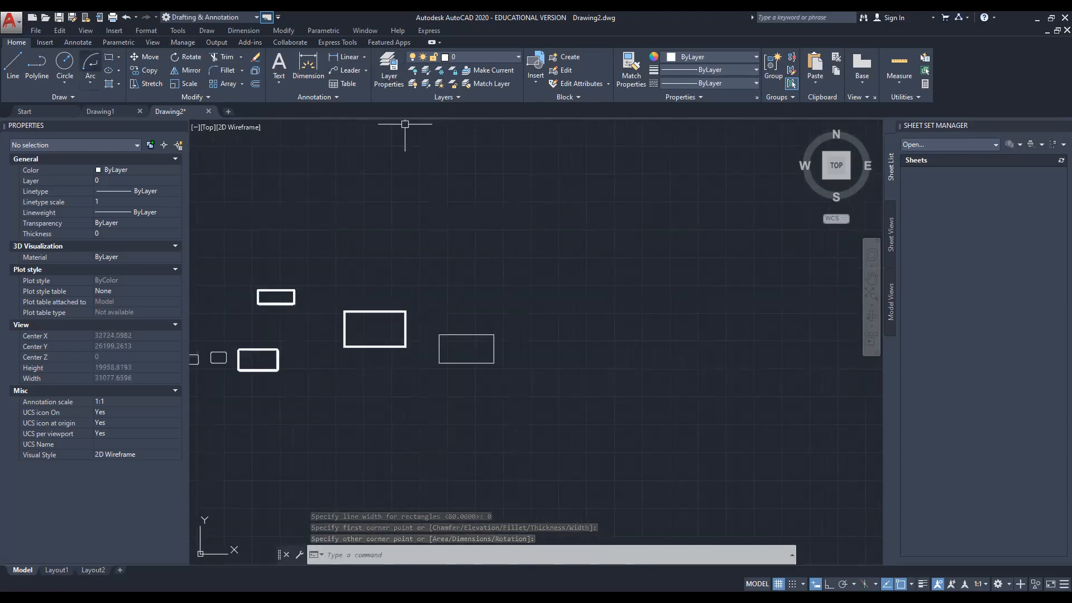
middle_click_drag(493, 245, 489, 264)
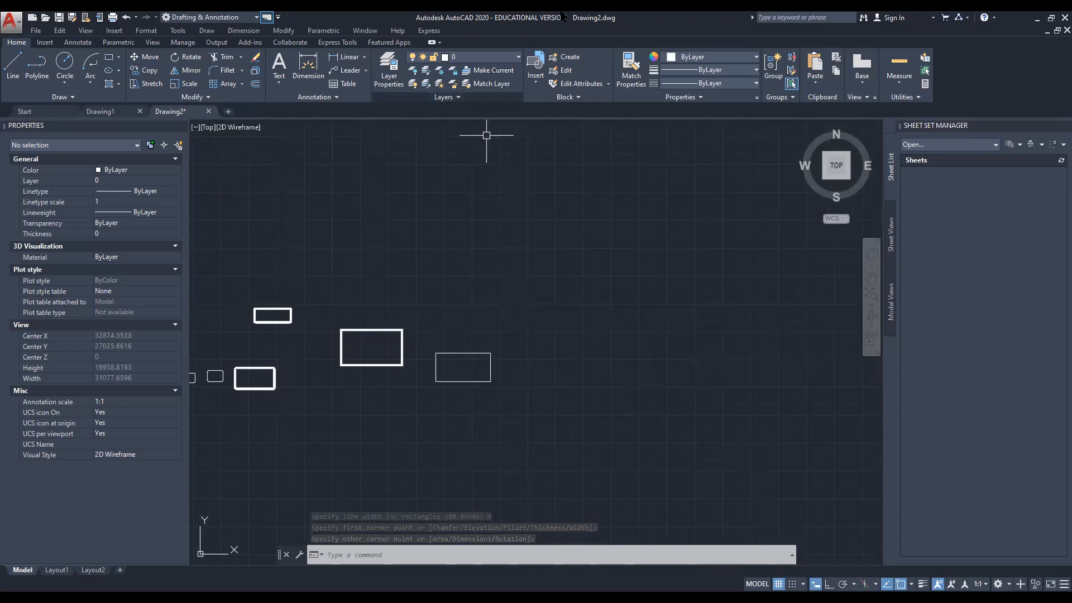
left_click(109, 58)
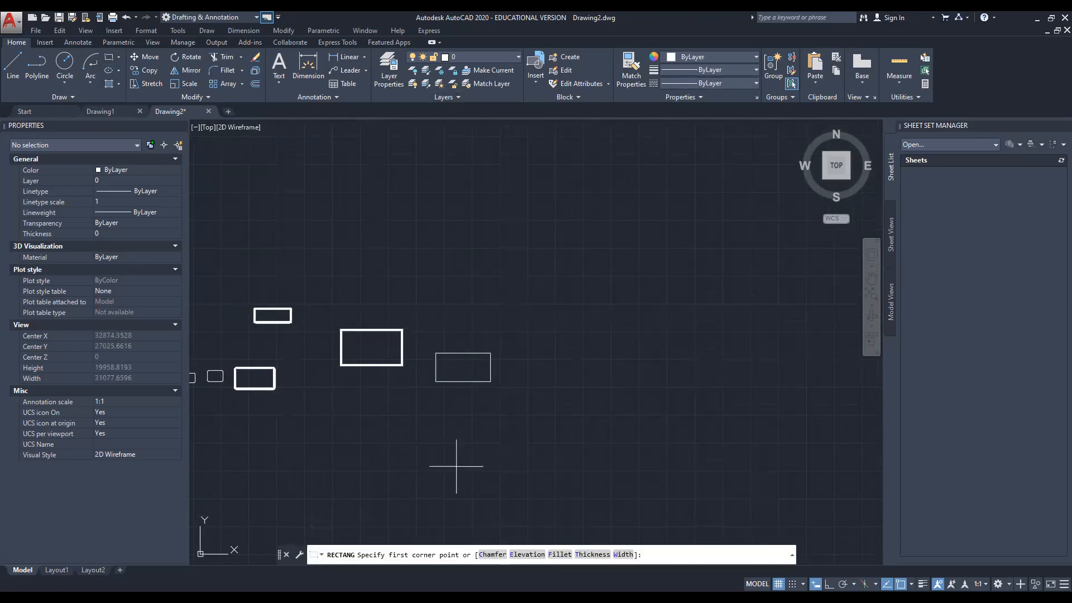
left_click(560, 554)
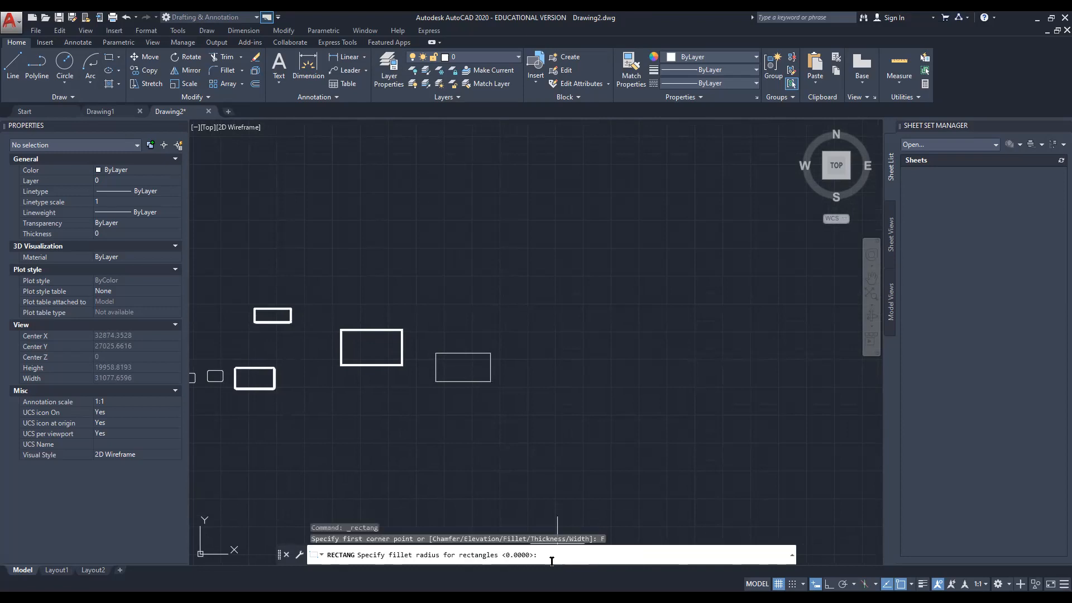
type("0")
key("Return")
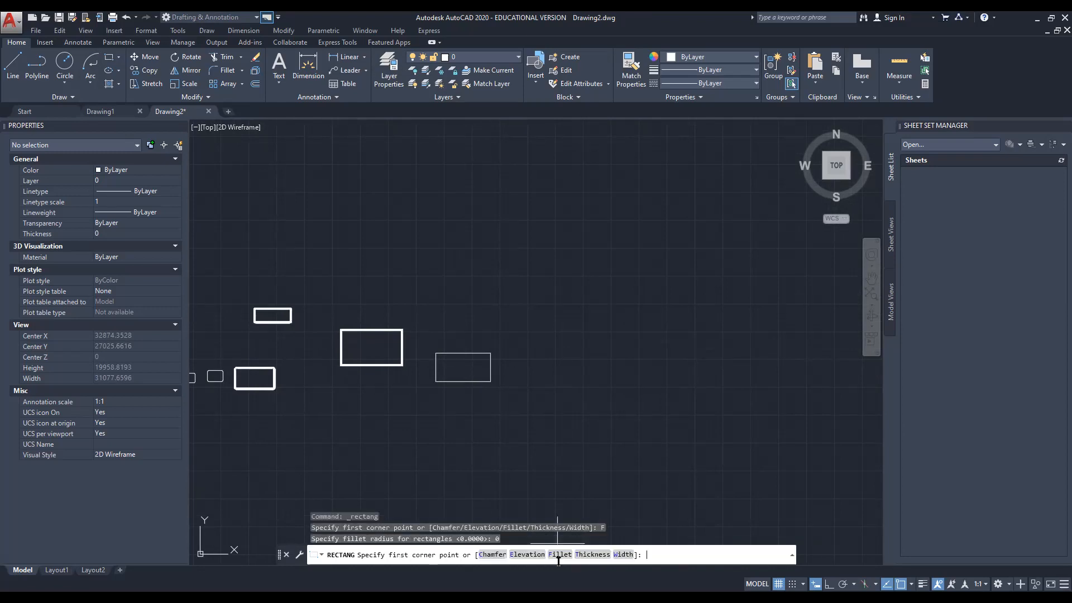
left_click(531, 344)
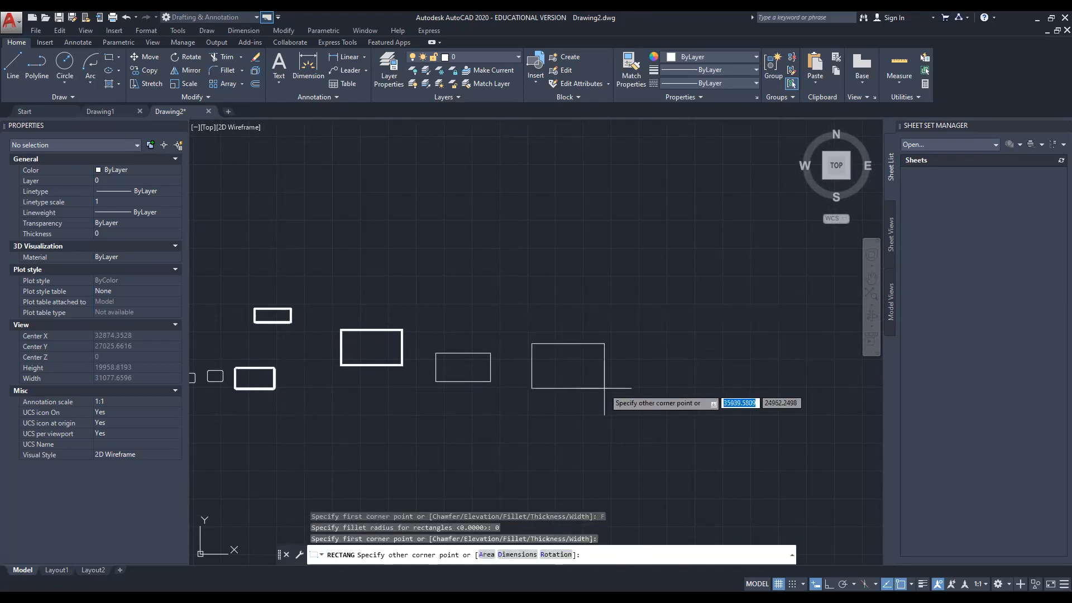
left_click(604, 388)
Set the rectangle elevation to 7000 and draw a long rectangle at the right end of the existing row.
middle_click_drag(688, 307, 681, 329)
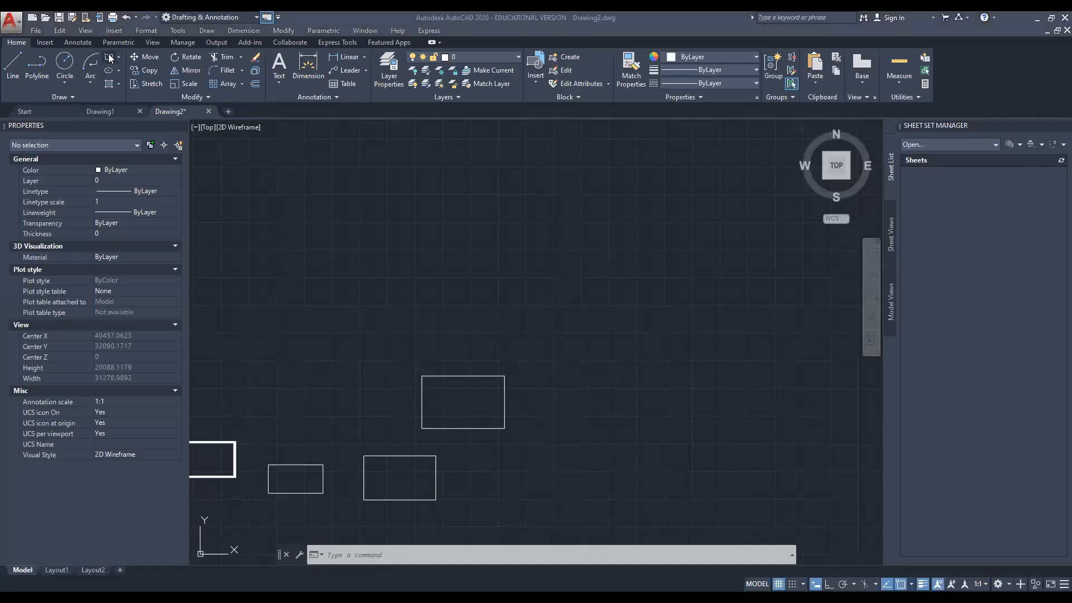
left_click(111, 61)
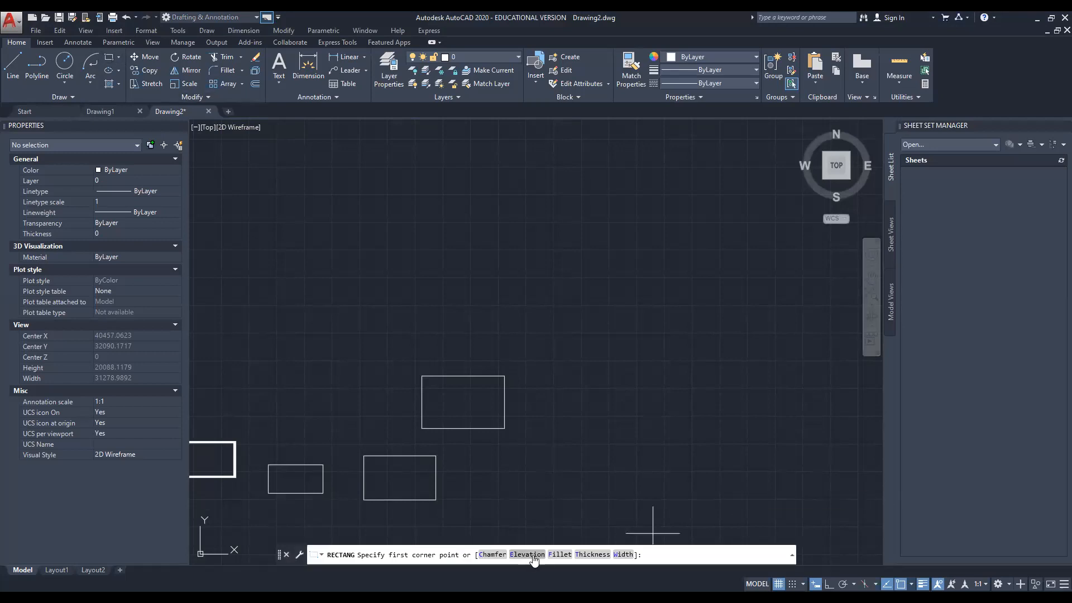
middle_click_drag(573, 451, 467, 440)
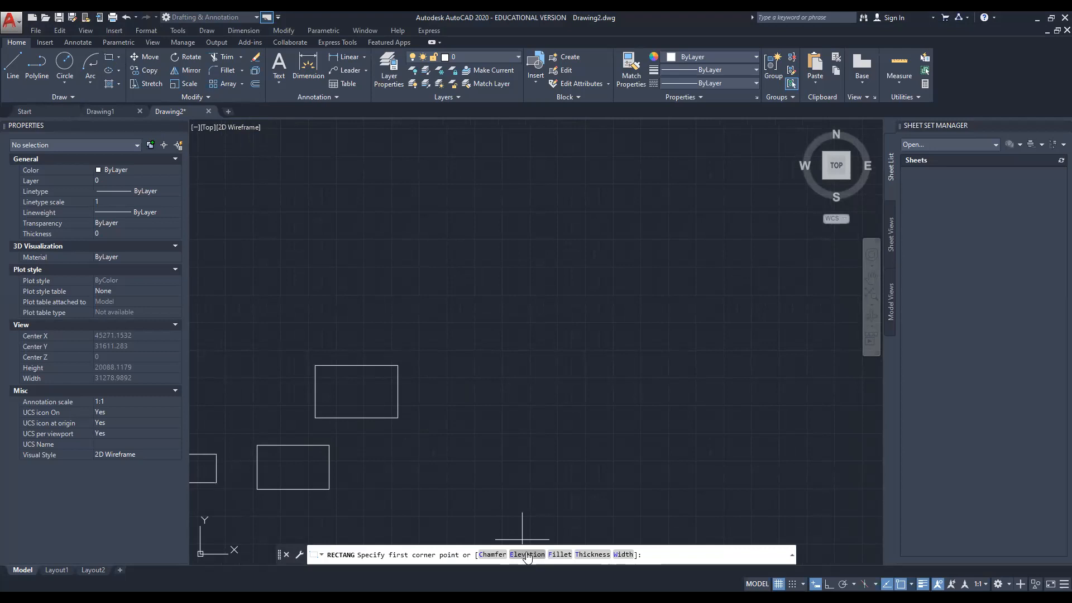
type("E")
key("Return")
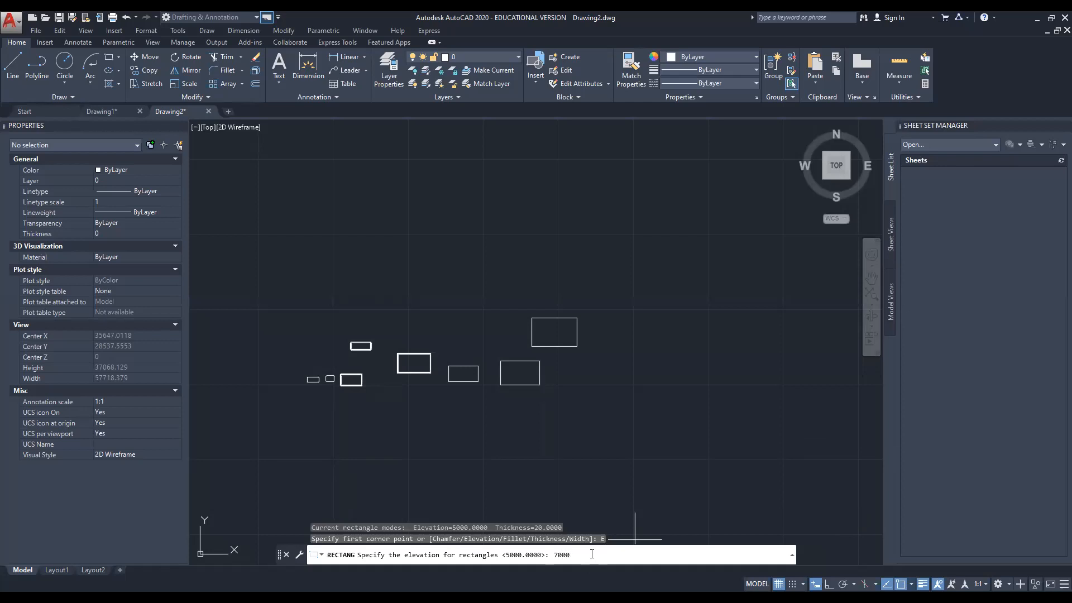
key("Return")
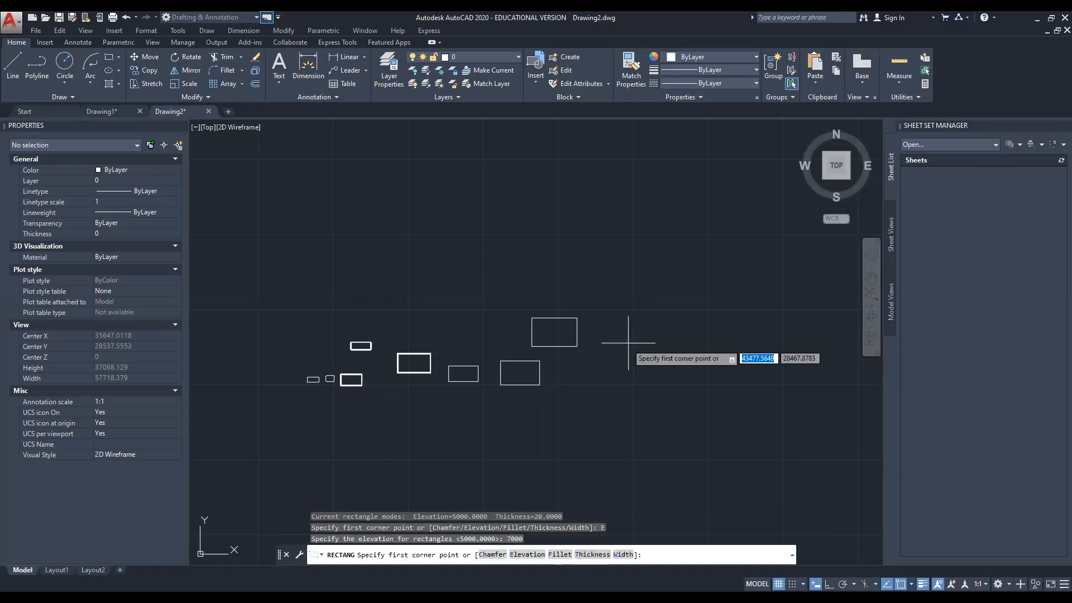
left_click(580, 360)
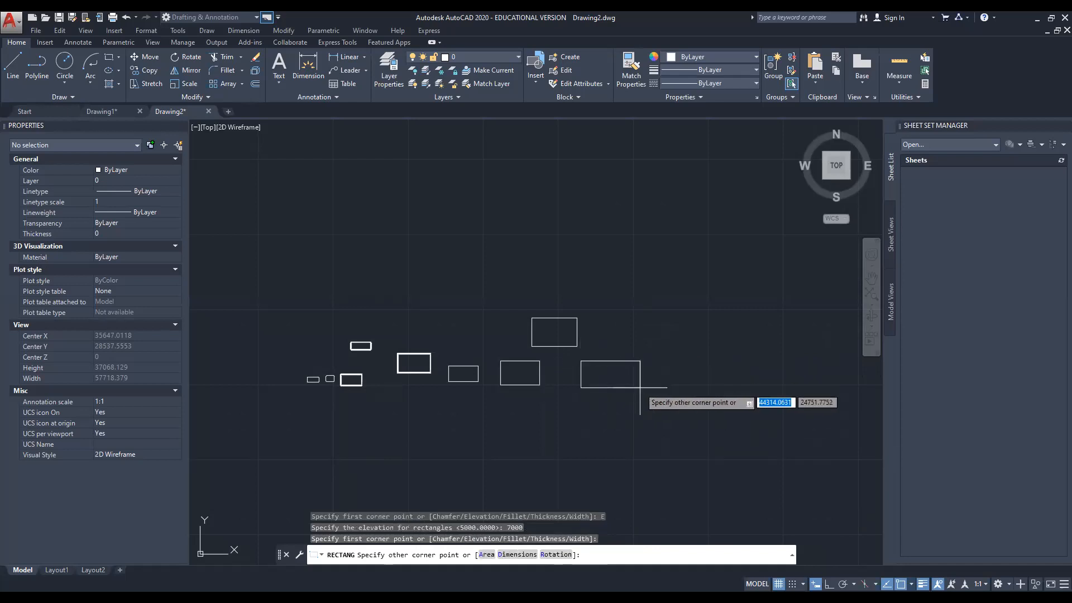
left_click(709, 391)
Switch to the front view and examine the height of the elevated rectangle relative to the other rectangles.
middle_click_drag(678, 355, 637, 366)
middle_click_drag(633, 409, 612, 400)
scroll(580, 389, "down", 2)
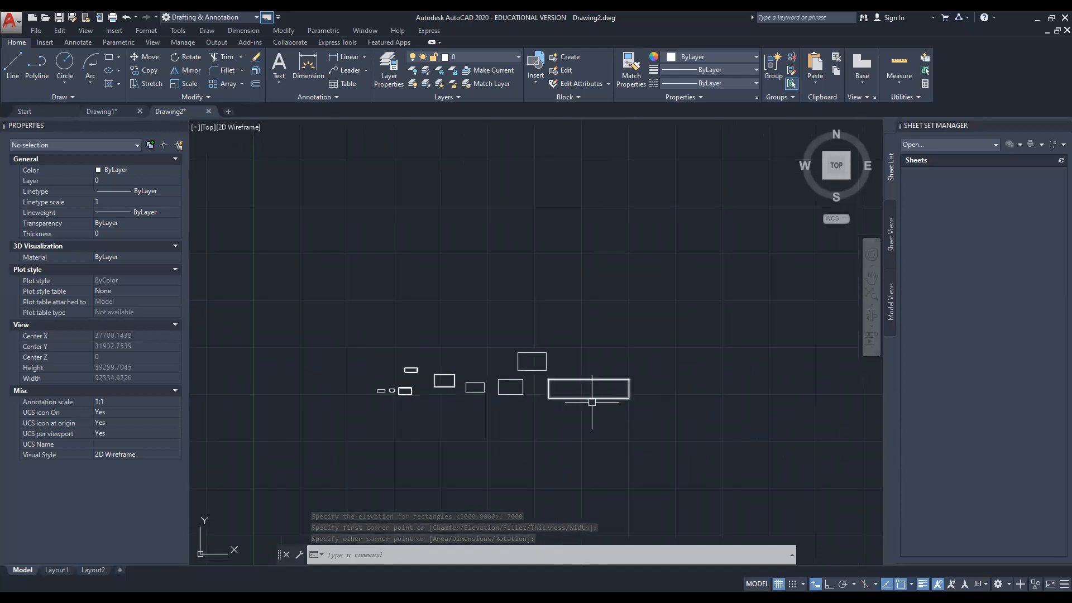
middle_click_drag(568, 400, 572, 390)
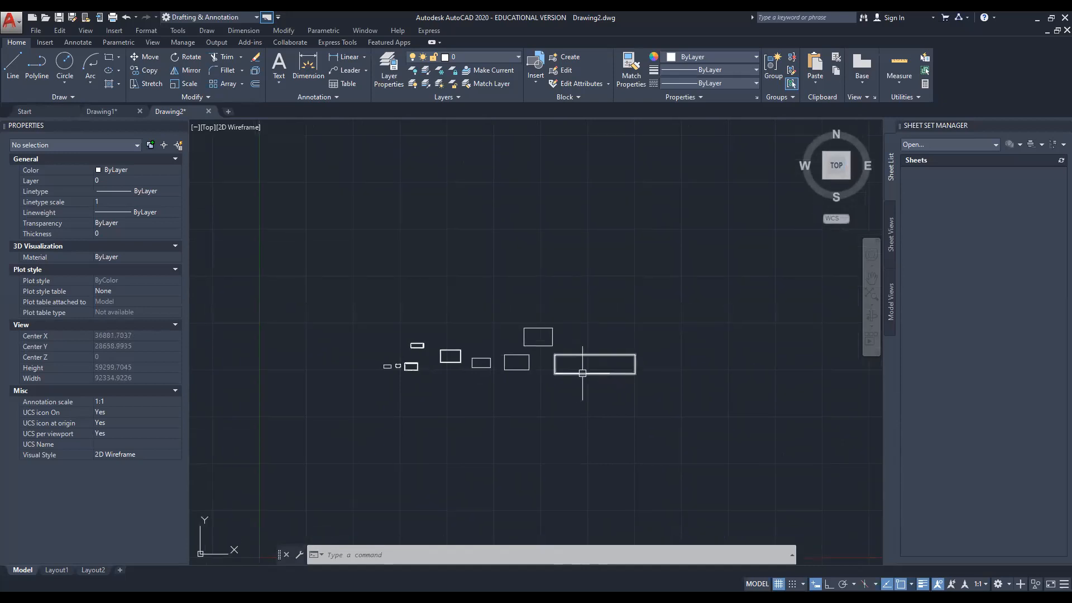
scroll(582, 338, "up", 2)
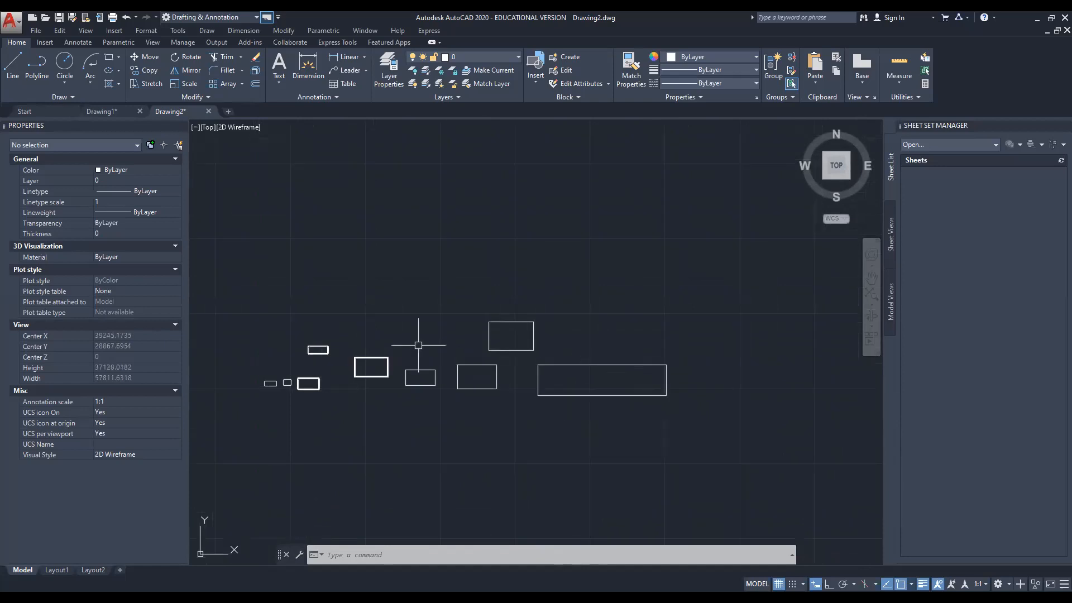
mouse_move(571, 325)
middle_mouse_down()
mouse_move(560, 341)
mouse_move(617, 376)
middle_mouse_up()
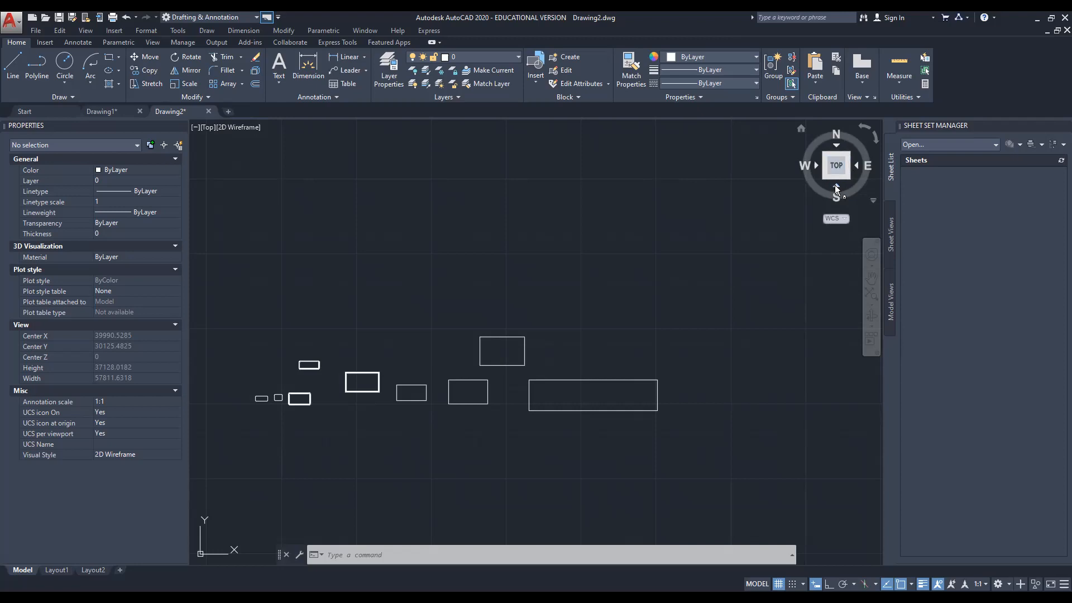
left_click(835, 186)
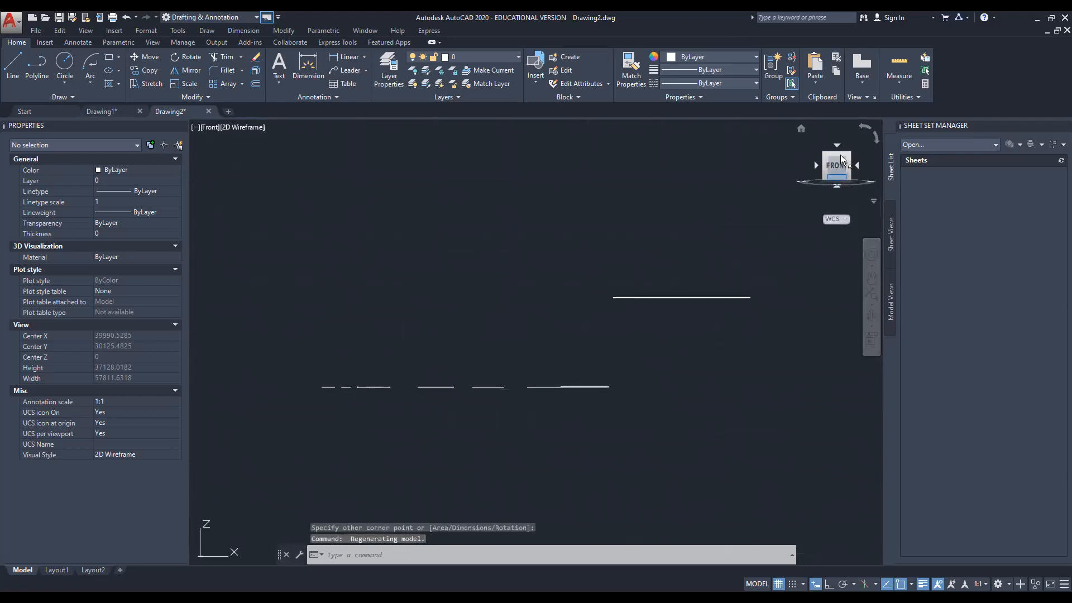
scroll(659, 318, "down", 3)
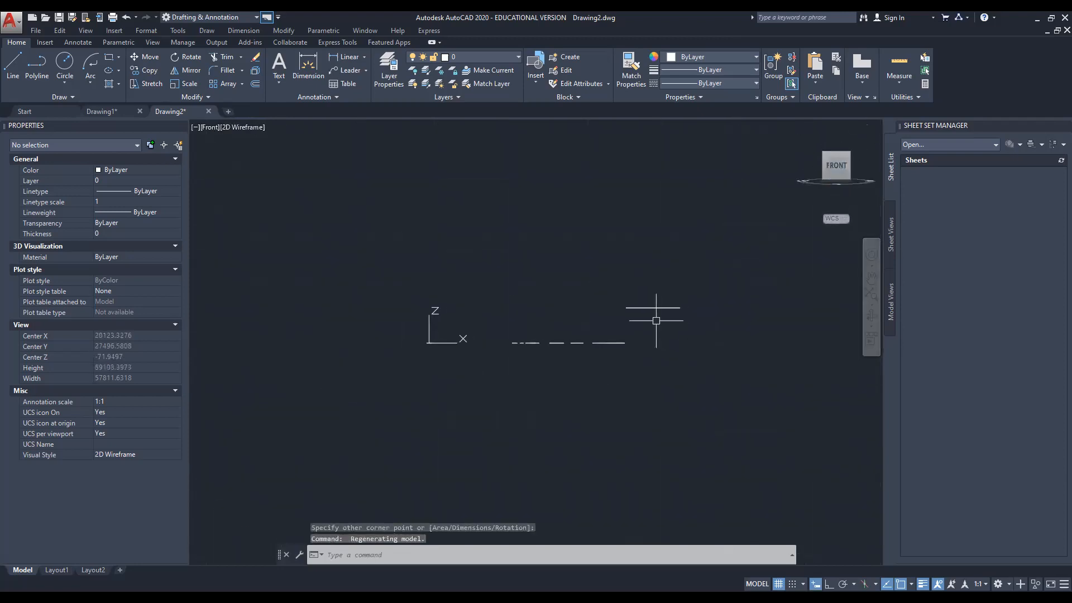
scroll(660, 317, "up", 2)
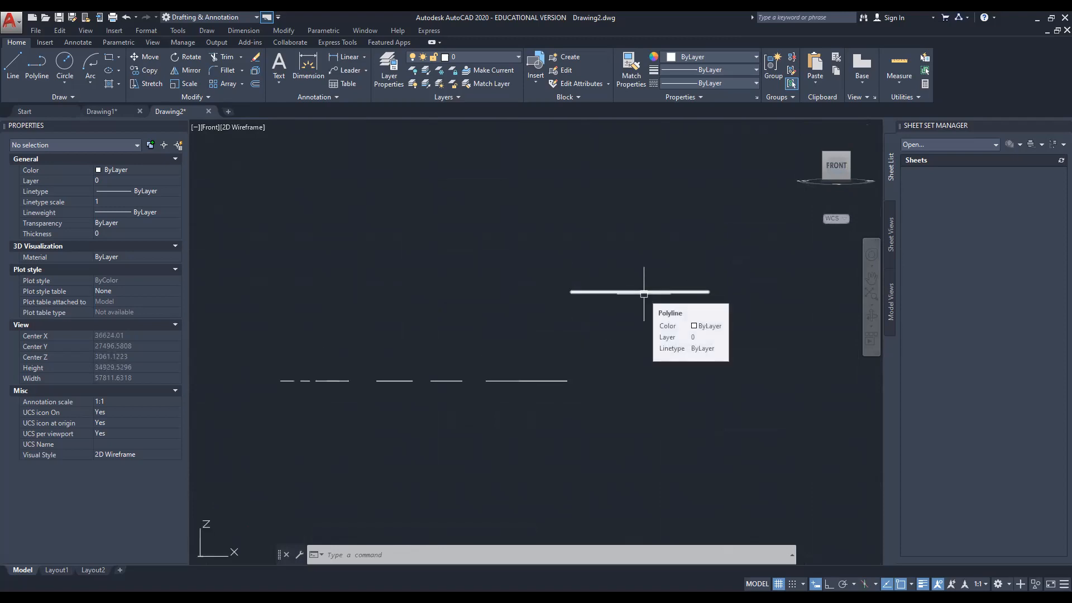
middle_click_drag(626, 295, 613, 299)
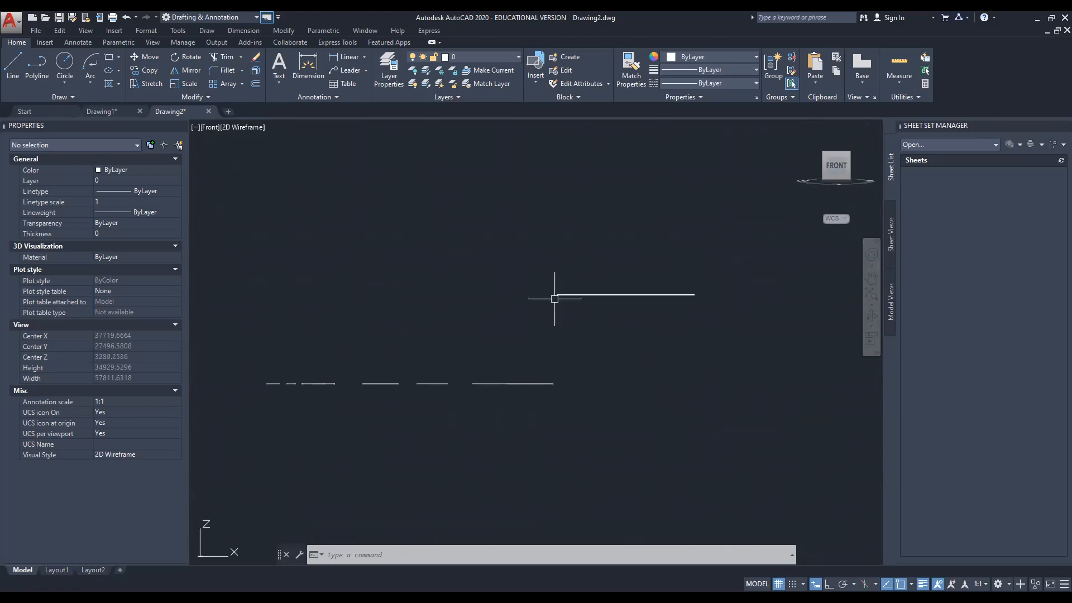
middle_click_drag(491, 372, 504, 369)
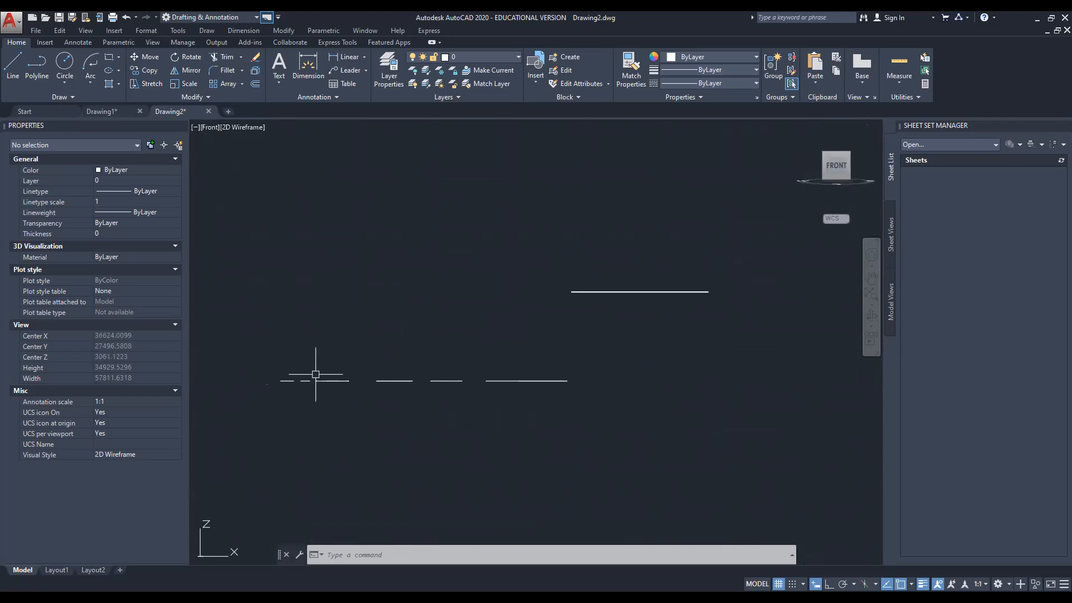
middle_click_drag(579, 378, 538, 392)
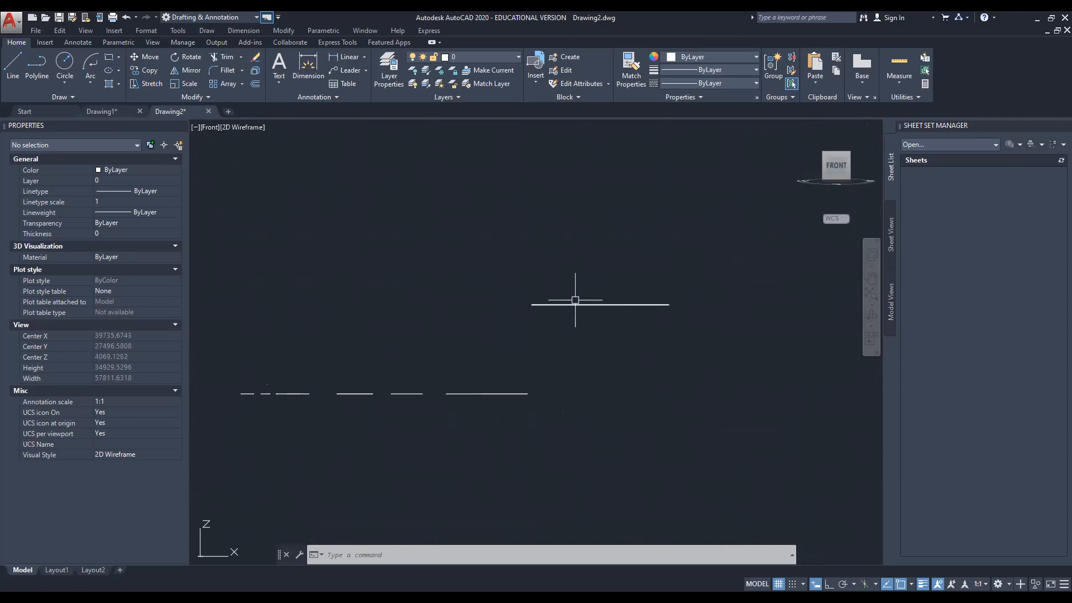
scroll(565, 308, "down", 4)
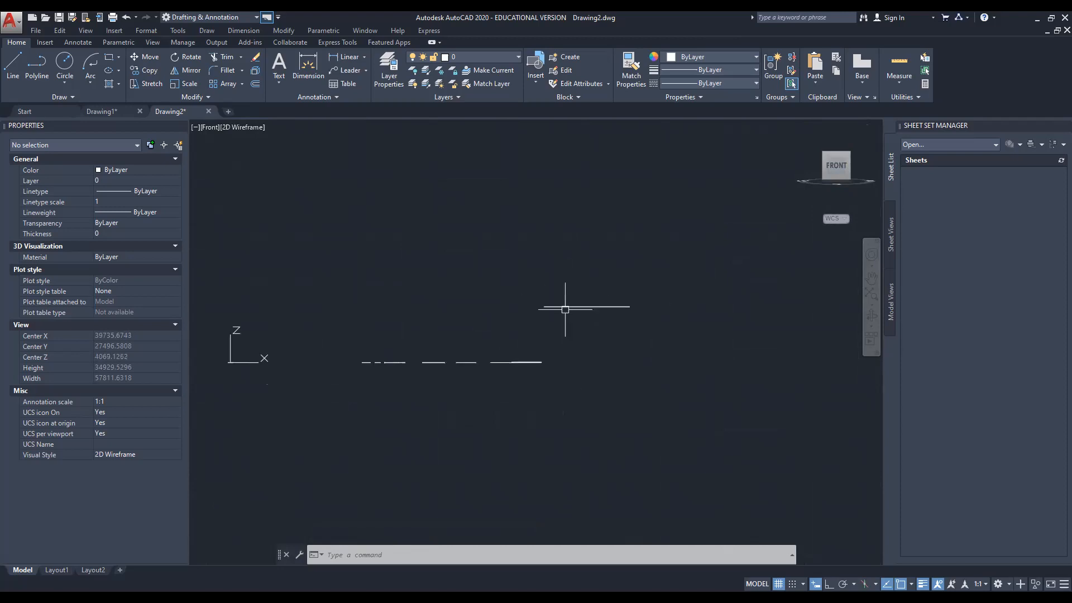
Return from the front view to the top view and bring all the rectangles back into sight.
mouse_move(849, 153)
middle_click_drag(558, 352, 548, 433)
scroll(573, 377, "up", 4)
scroll(576, 342, "down", 2)
left_click(839, 145)
middle_click_drag(647, 349, 478, 331)
scroll(592, 334, "down", 2)
middle_click_drag(555, 330, 552, 356)
middle_click_drag(461, 307, 474, 283)
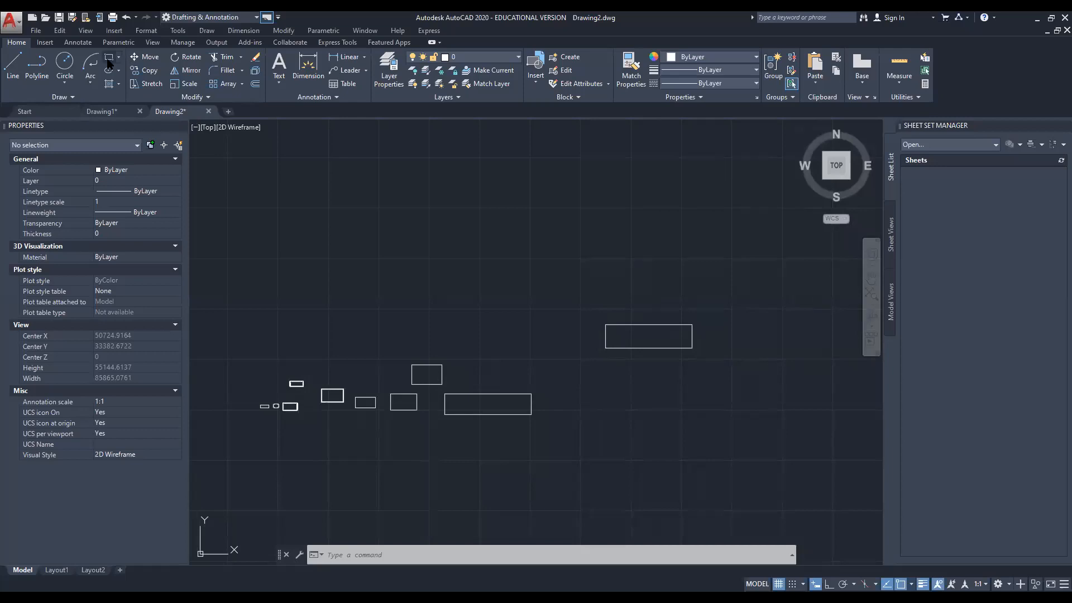
Set the rectangle thickness to 300 and draw a large rectangle below the upper long rectangle at the far right.
left_click(109, 58)
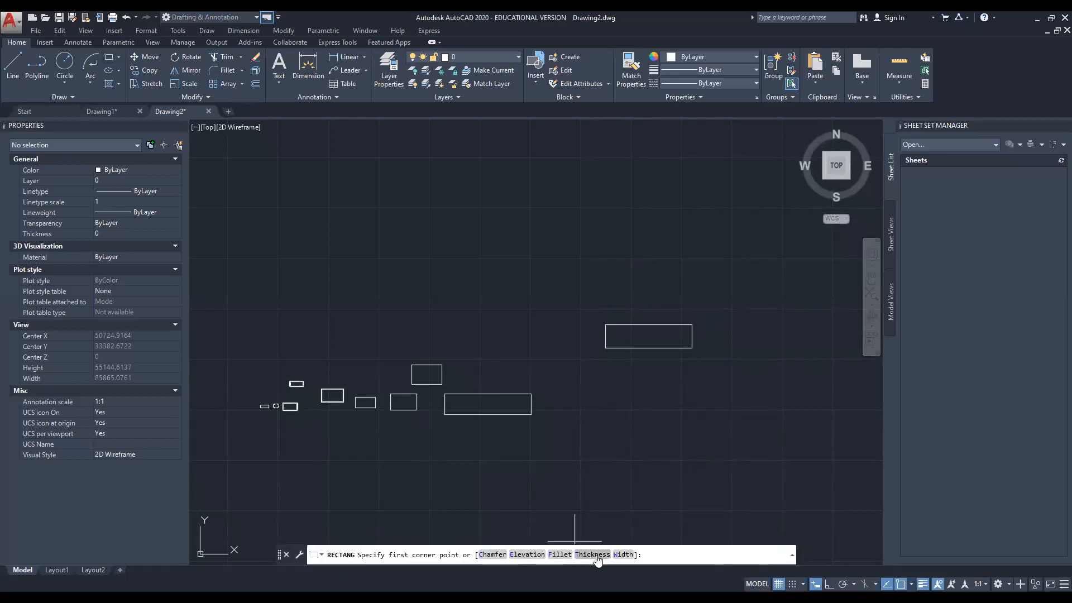
type("T")
key("Return")
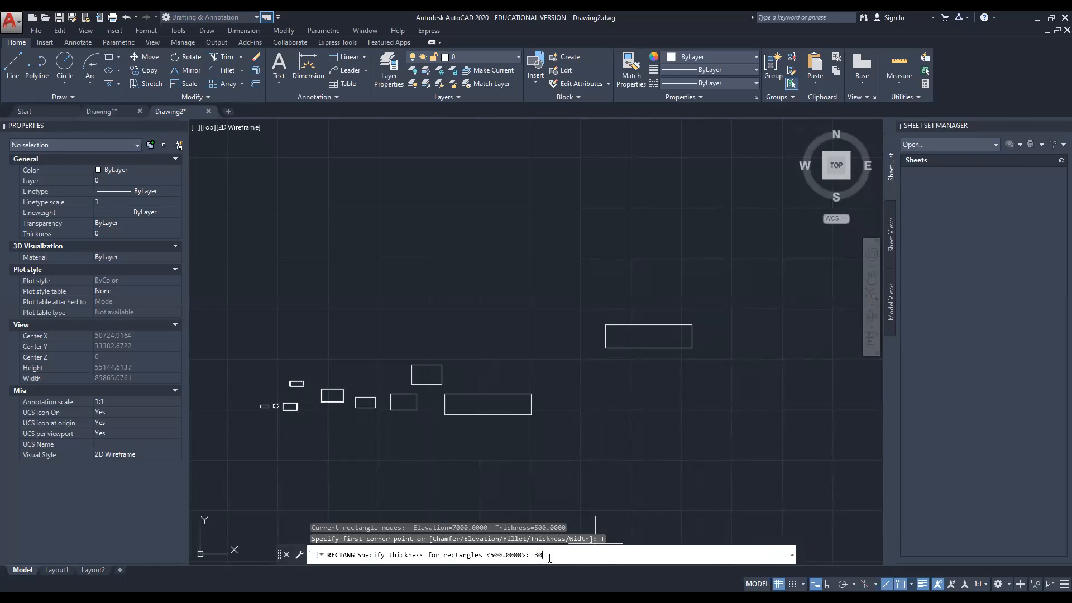
key("Return")
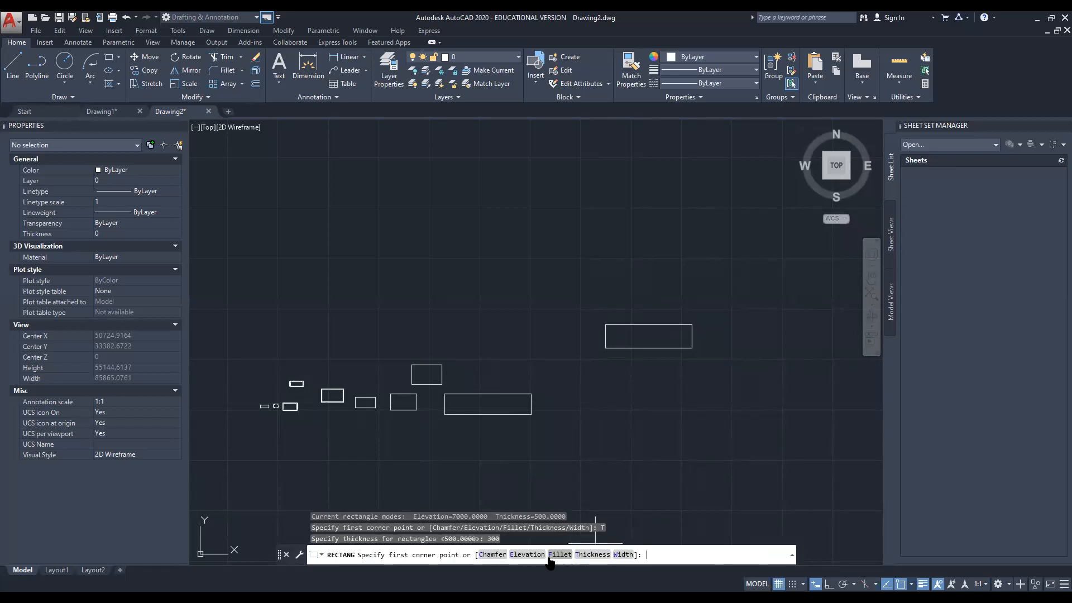
middle_click_drag(648, 441, 590, 438)
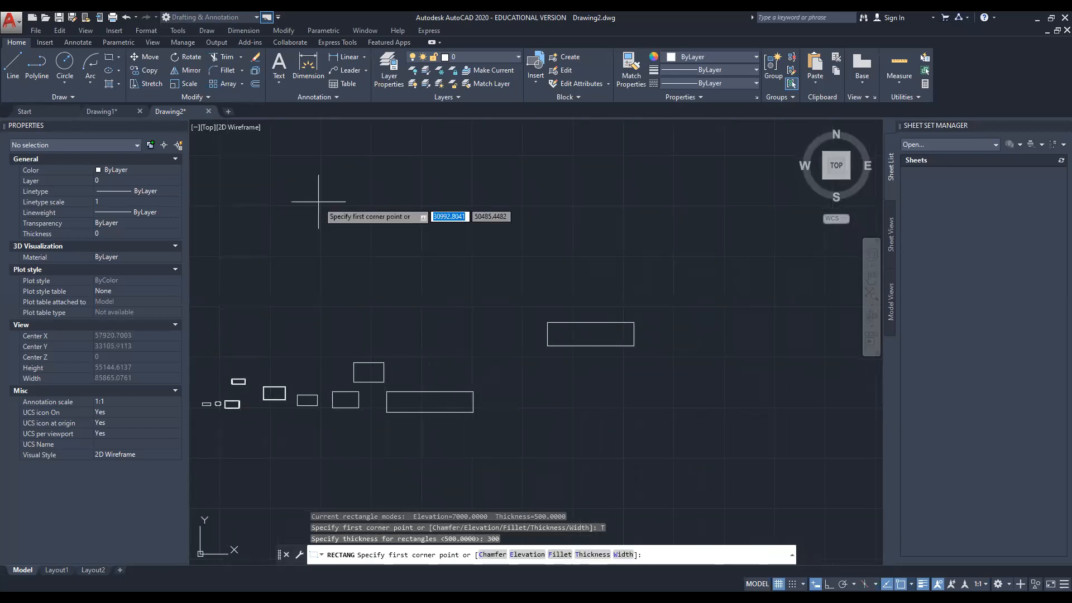
middle_click_drag(537, 375, 499, 288)
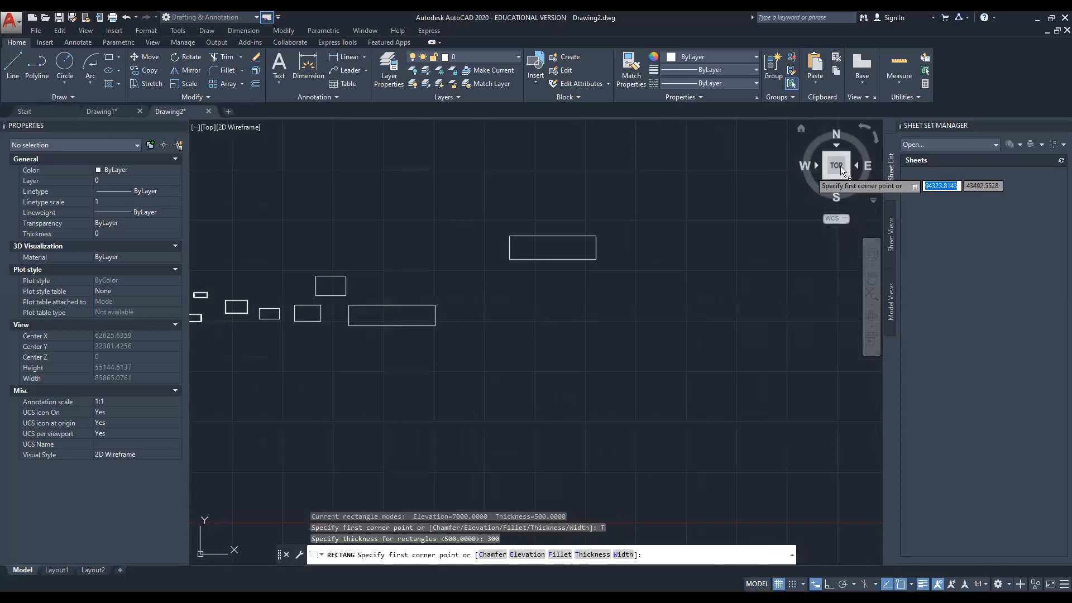
left_click(501, 314)
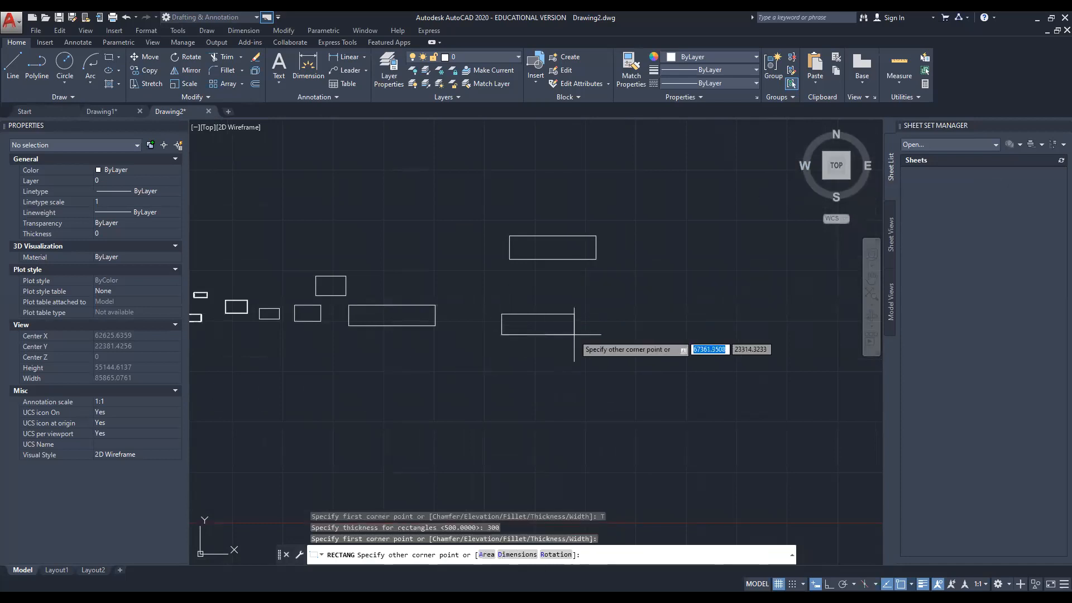
left_click(759, 438)
Examine the edges of the large rectangle with thickness in the top view.
middle_click_drag(656, 340, 603, 330)
scroll(603, 330, "down", 2)
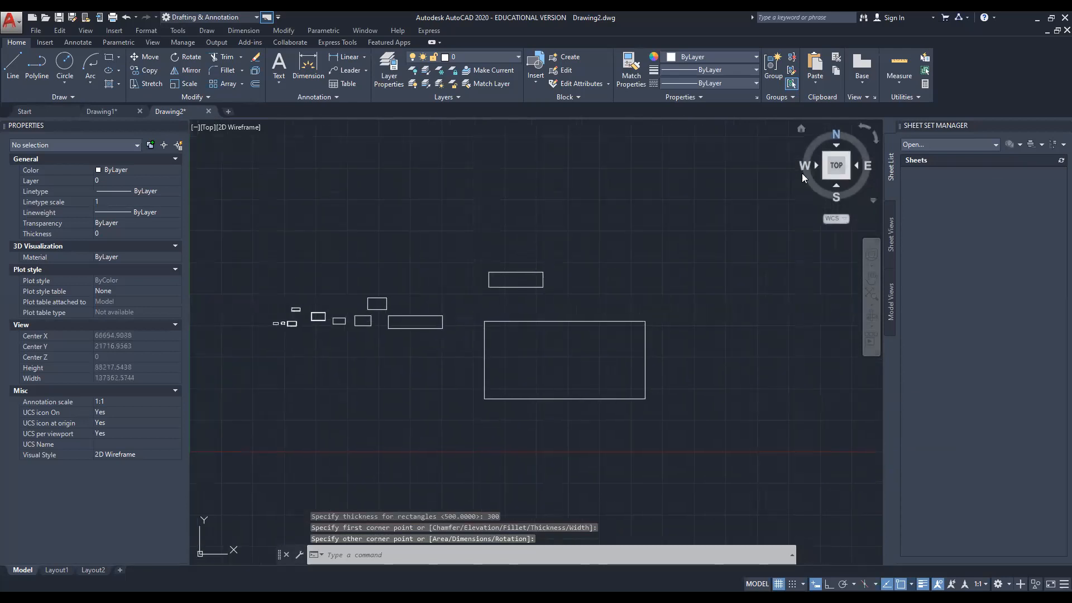
middle_click_drag(619, 382, 615, 391)
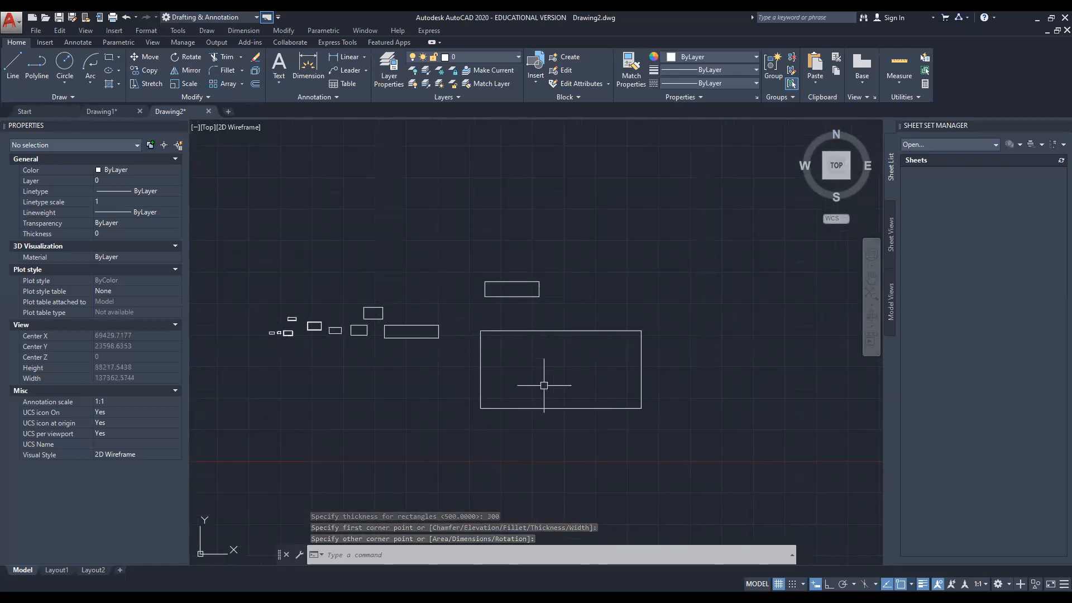
scroll(486, 400, "up", 2)
middle_click_drag(498, 366, 501, 388)
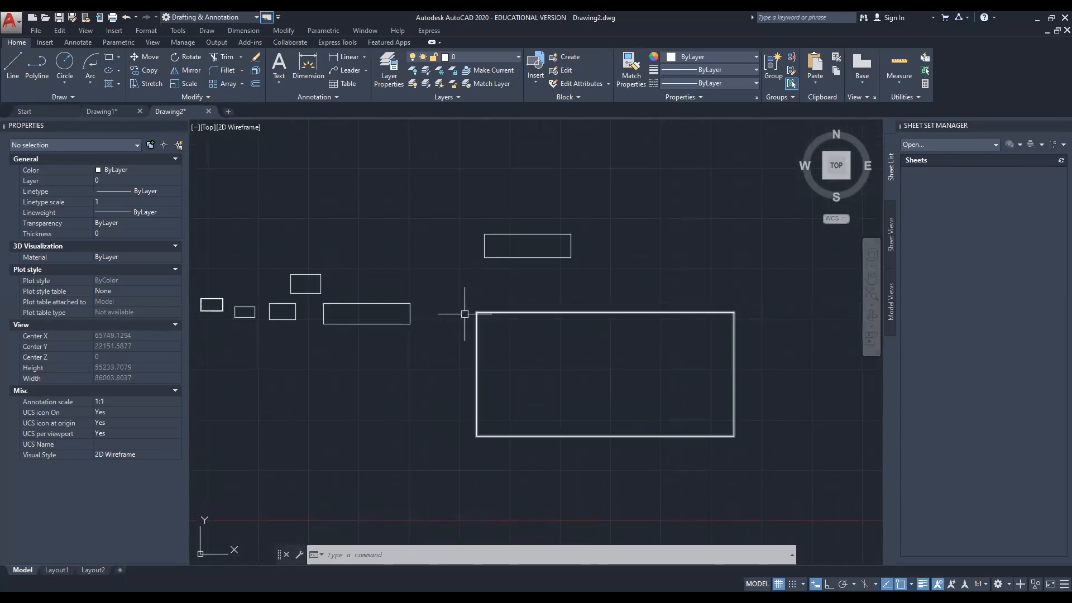
middle_click_drag(595, 416, 591, 386)
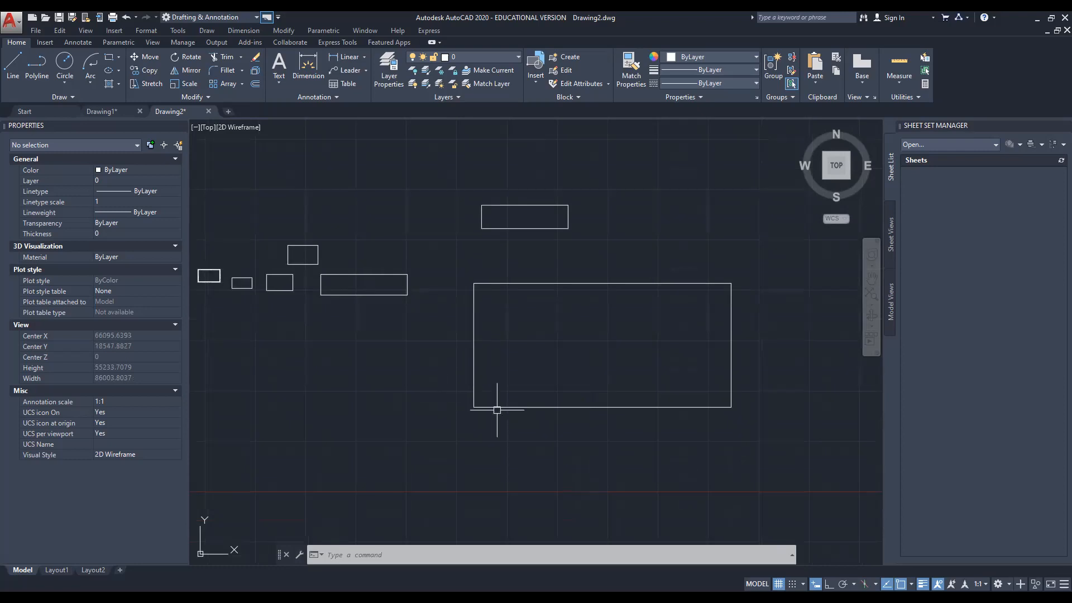
middle_click_drag(670, 407, 652, 418)
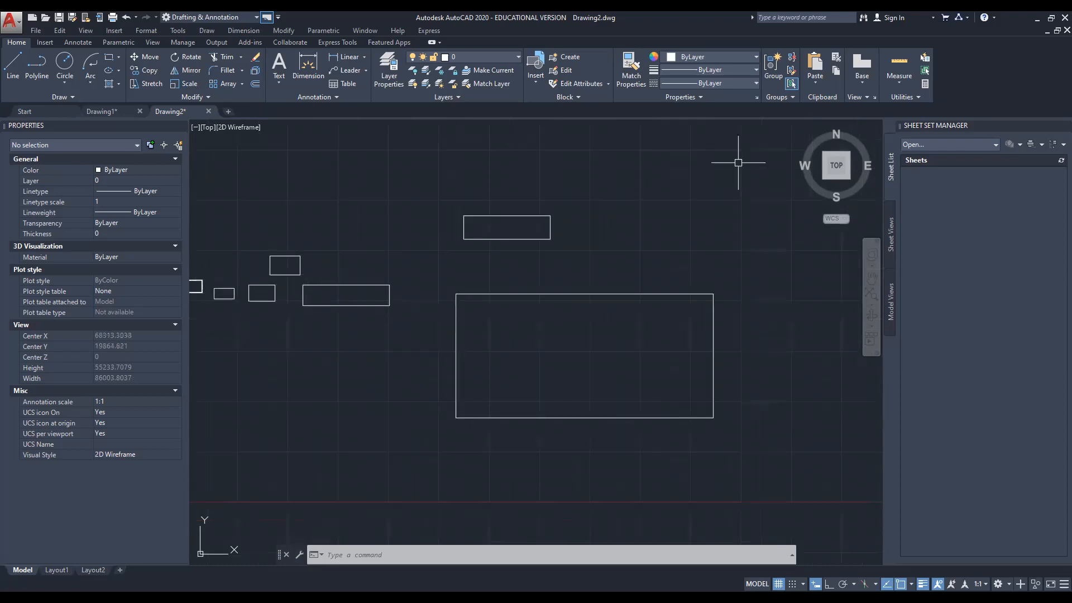
Switch to the front view and delete the elevated rectangle that overlaps the edge of the large thick rectangle.
left_click(838, 185)
scroll(596, 331, "up", 5)
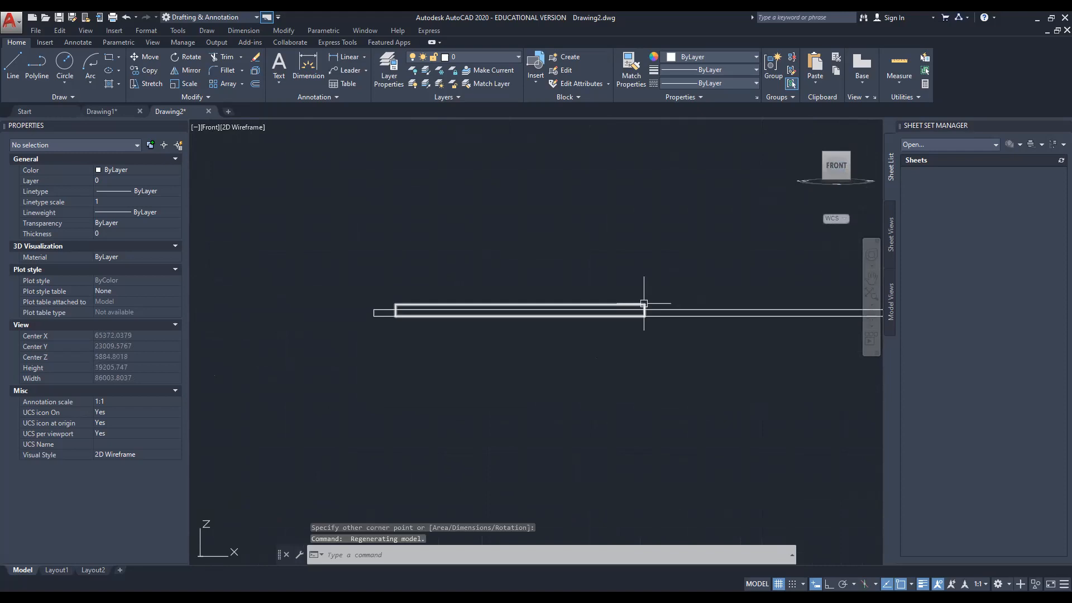
left_click(644, 304)
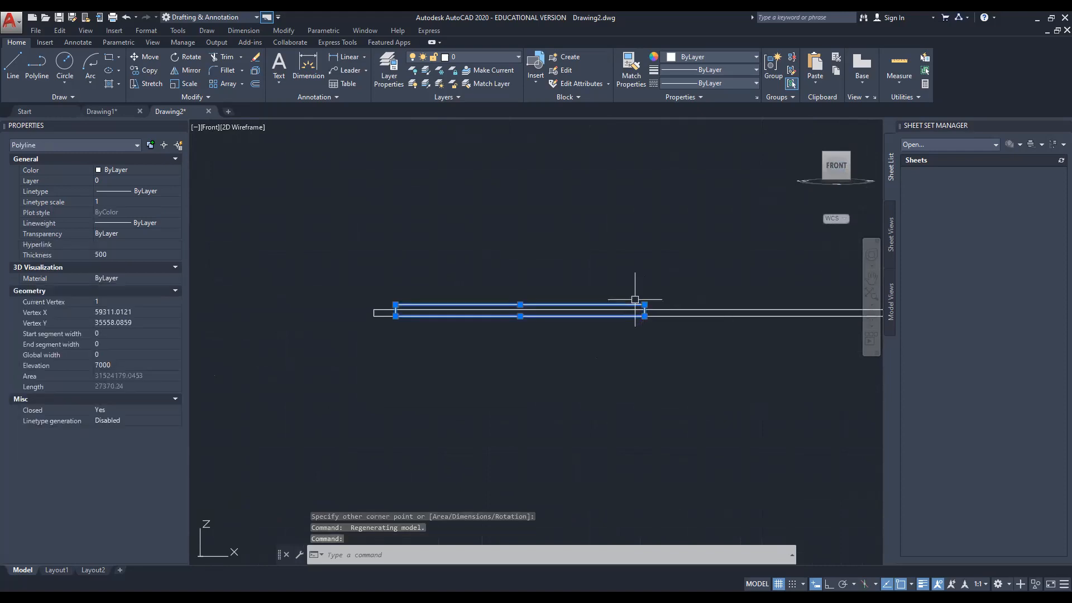
key("Delete")
Examine in the front view how the large rectangle's thickness compares with the flat rectangles beside it.
scroll(629, 352, "down", 3)
scroll(651, 348, "up", 2)
scroll(492, 345, "up", 4)
middle_click_drag(535, 349, 651, 342)
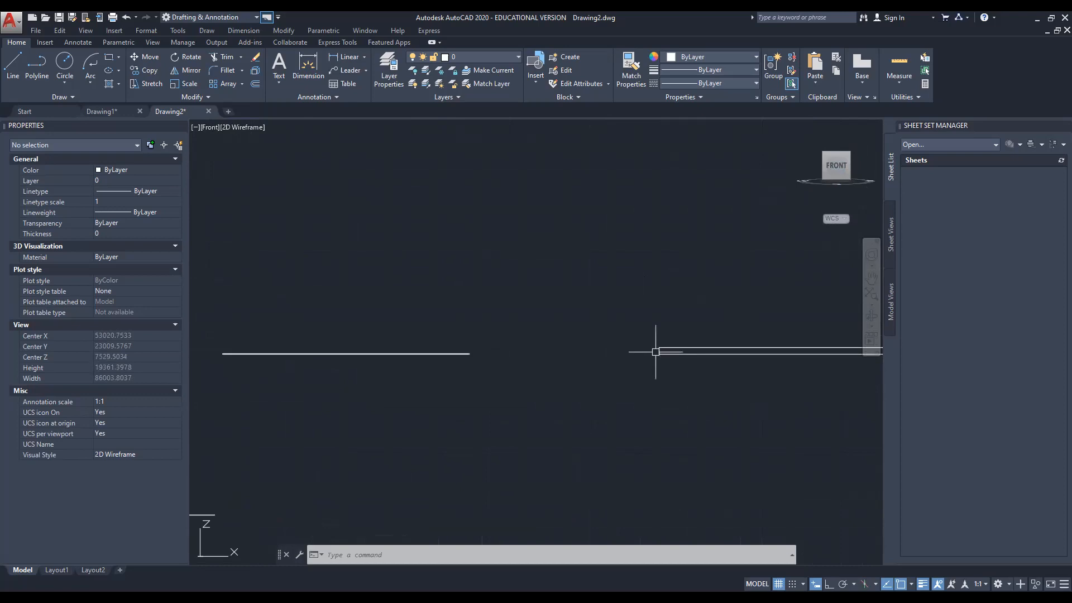
scroll(450, 357, "up", 4)
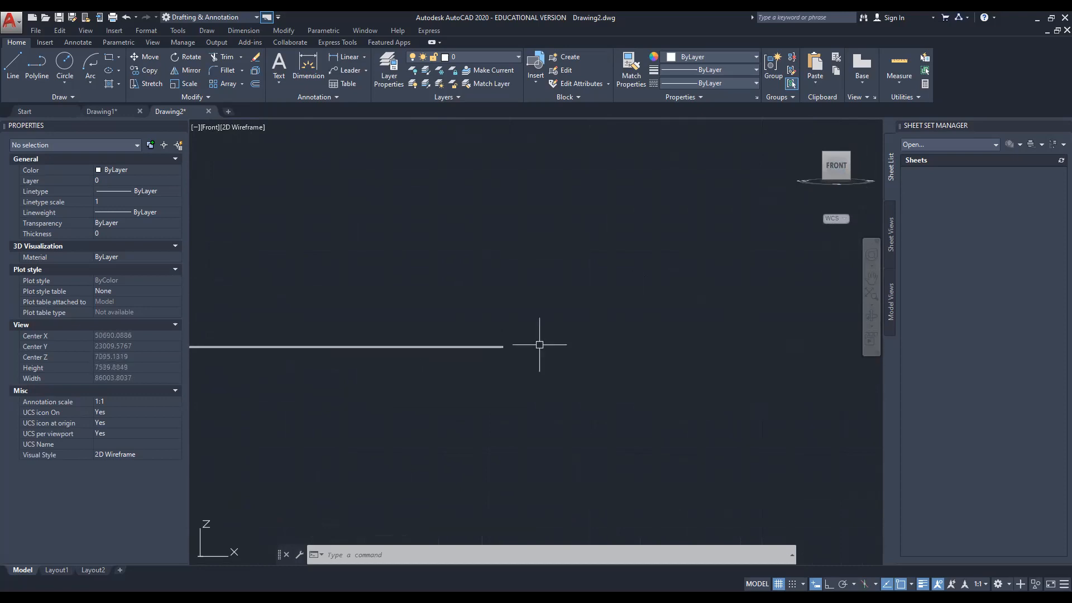
scroll(491, 346, "down", 8)
middle_click_drag(343, 408, 396, 364)
scroll(397, 364, "up", 10)
middle_click_drag(671, 337, 441, 368)
scroll(584, 330, "down", 8)
middle_click_drag(584, 330, 437, 358)
middle_click_drag(526, 292, 474, 335)
scroll(608, 347, "up", 8)
scroll(609, 351, "down", 10)
middle_click_drag(771, 349, 641, 373)
scroll(499, 339, "up", 4)
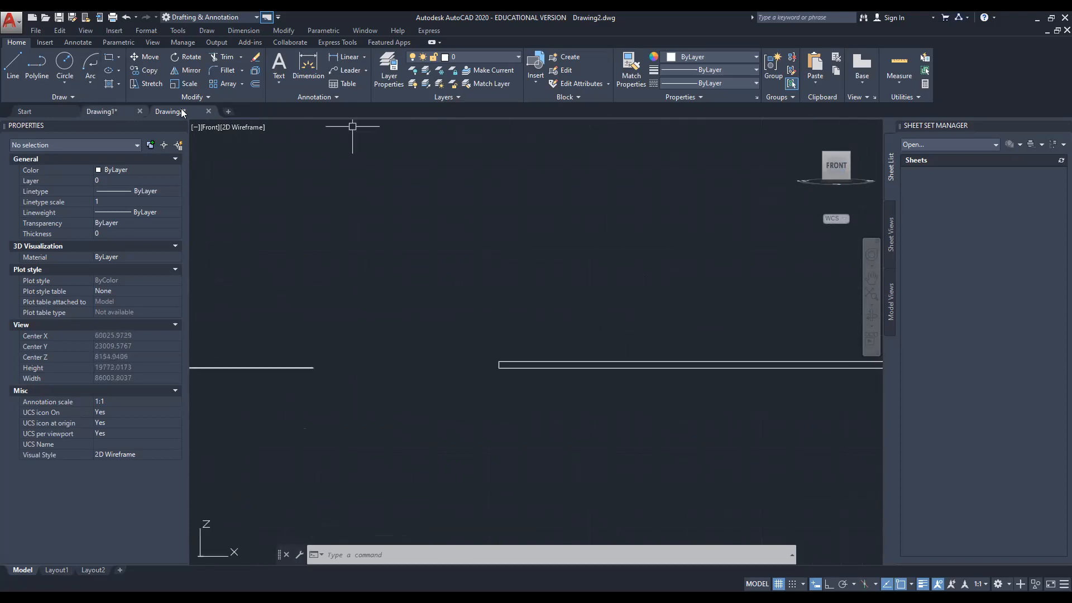
Return from the front view to the top view with all remaining rectangles in sight.
left_click(798, 127)
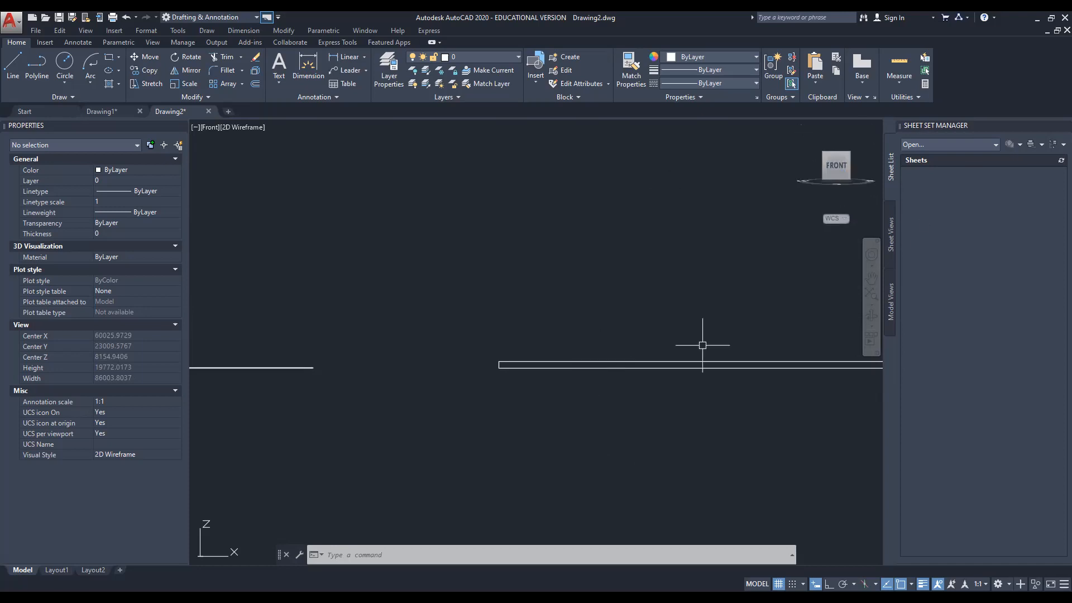
left_click(837, 146)
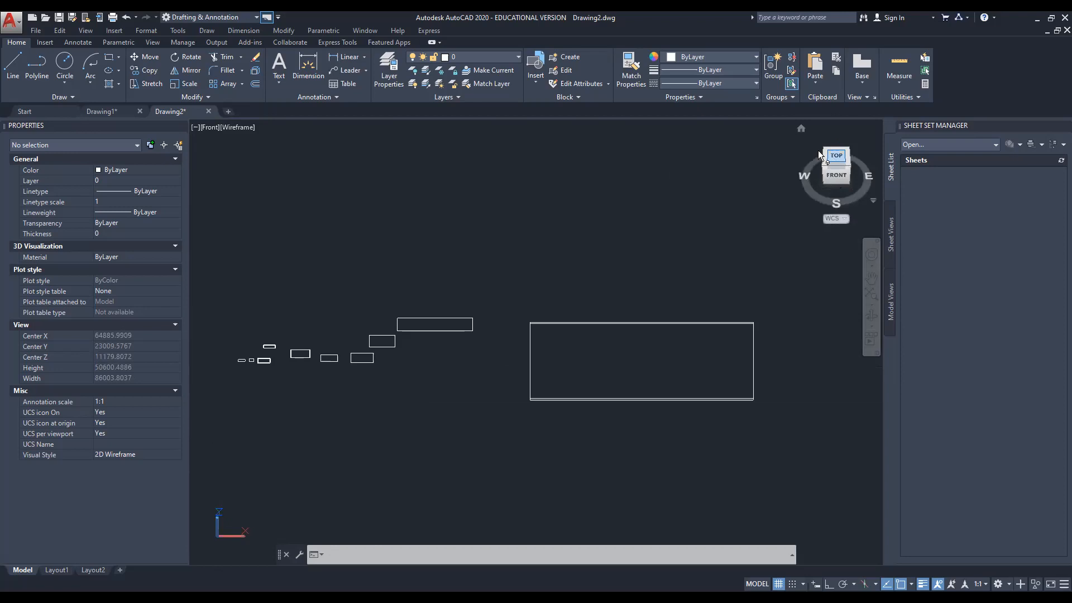
middle_click_drag(554, 376, 554, 390)
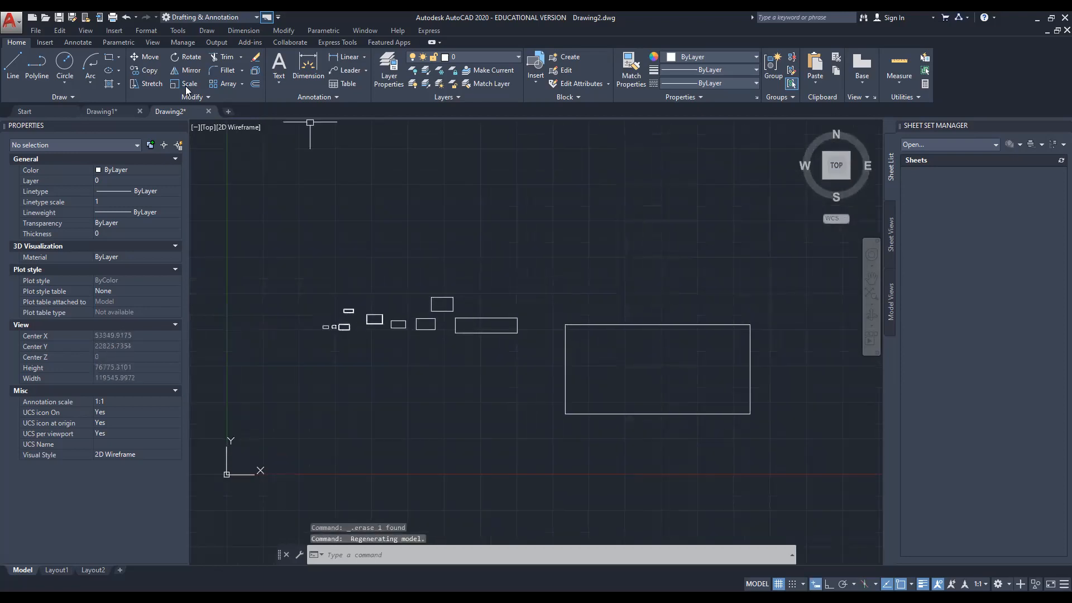
Start the Rectangle command and review its Chamfer, Elevation, Fillet, Thickness and Width options.
left_click(119, 57)
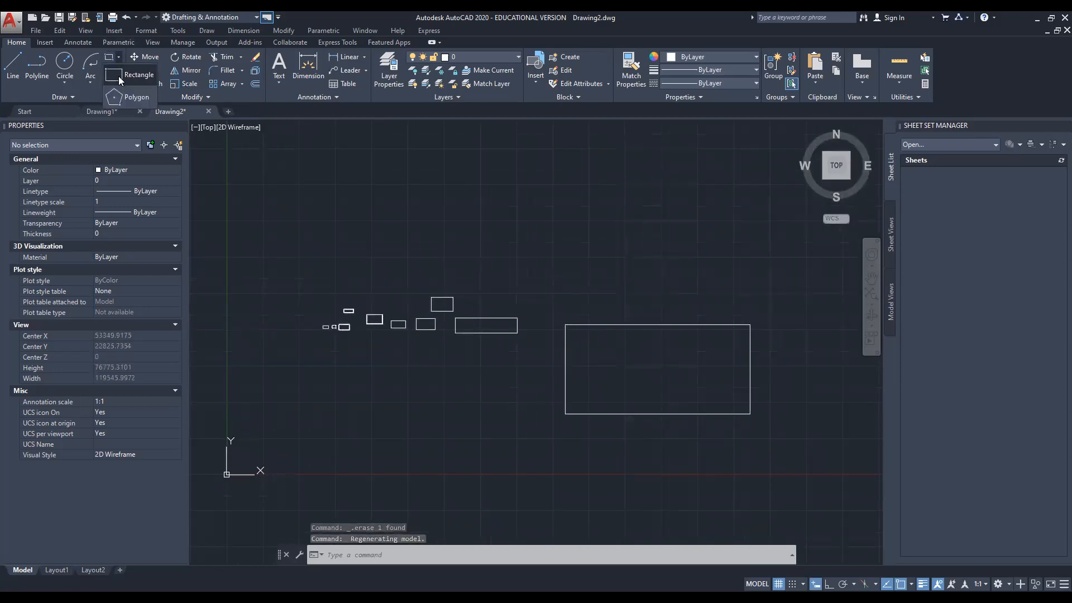
left_click(120, 81)
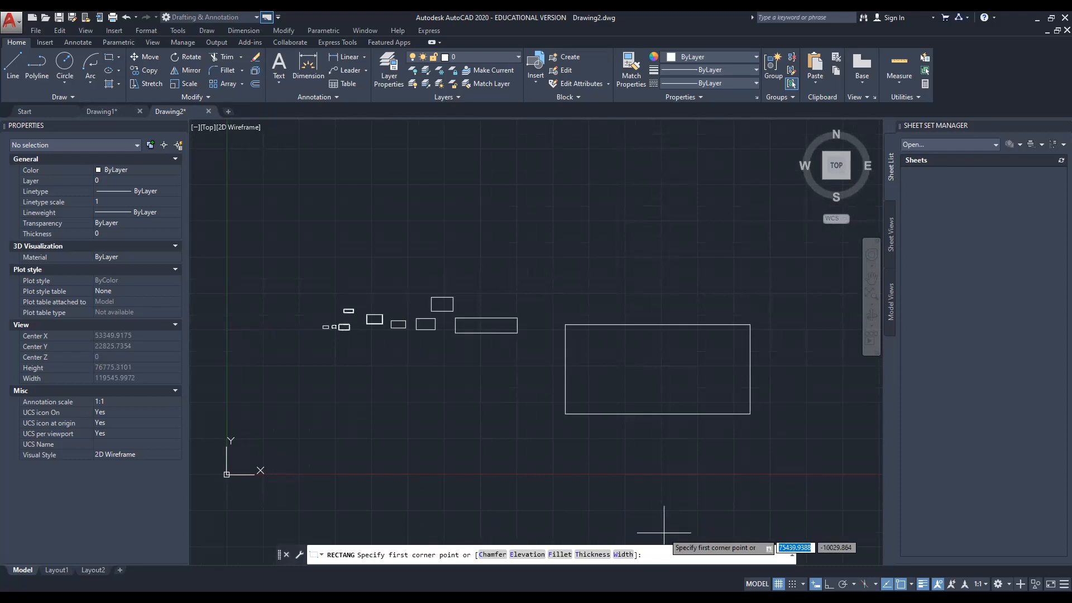
middle_click_drag(672, 424, 661, 430)
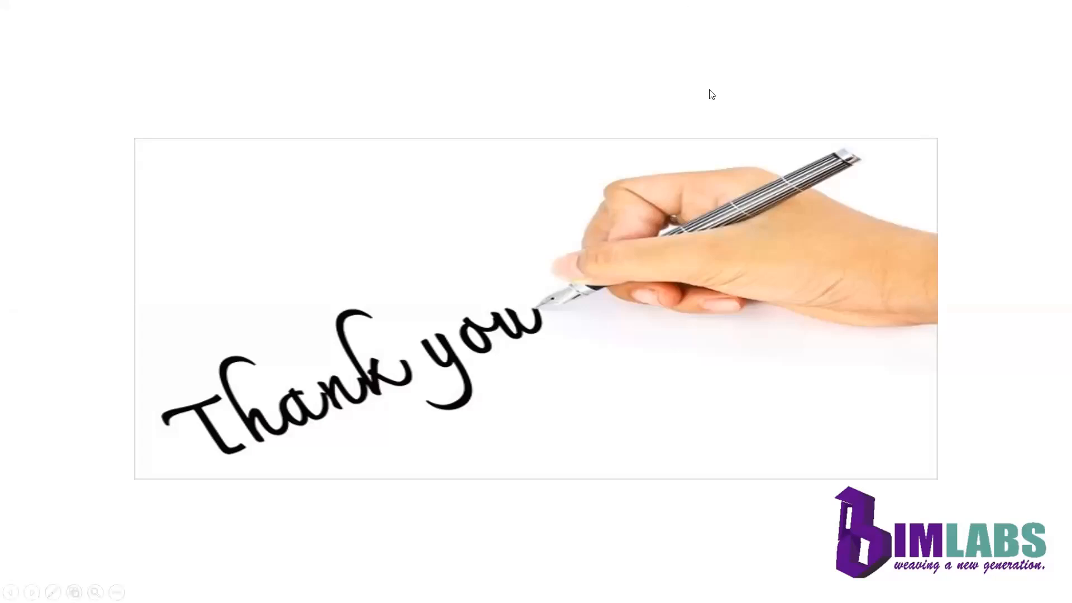
End the PowerPoint slide show at the closing thank-you slide.
key("Escape")
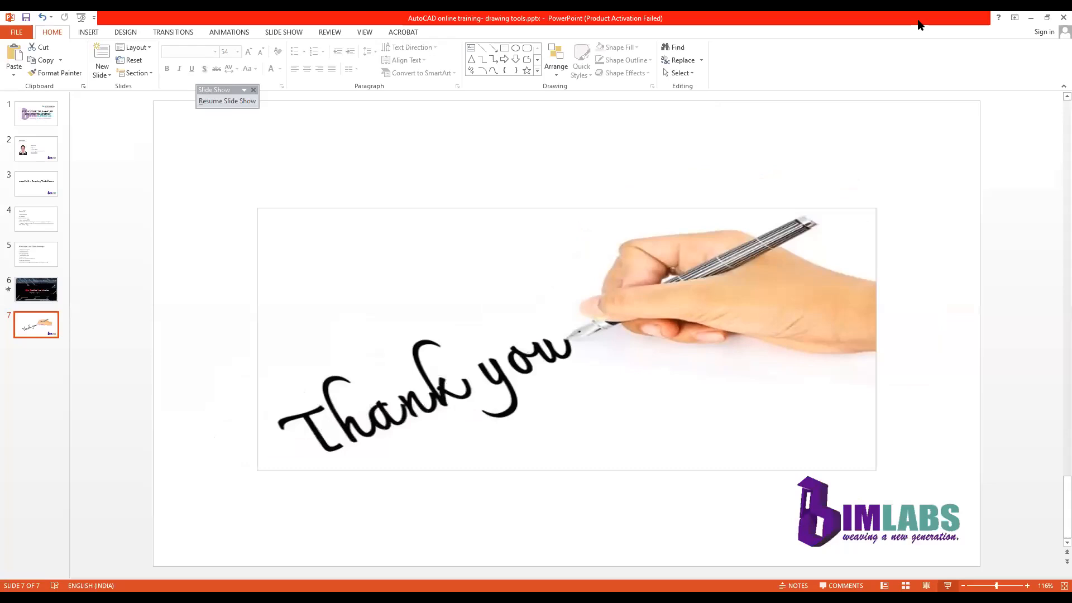